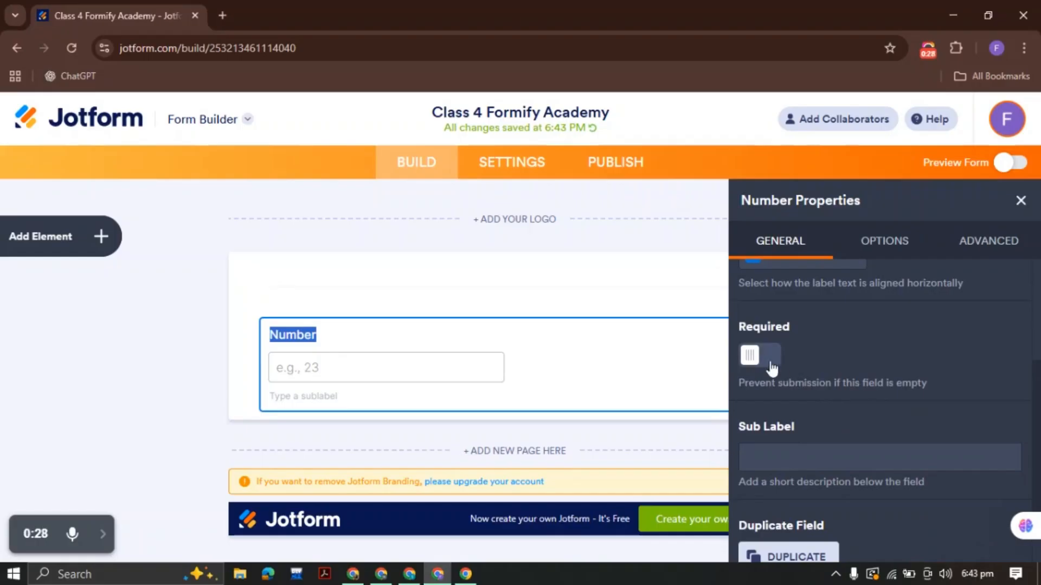
Turn on the Number field's entry limits with minimum 0 and maximum 100, and review its advanced properties.
{"action": "scroll", "coordinate": [794, 363], "scroll_direction": "down", "scroll_amount": 1}
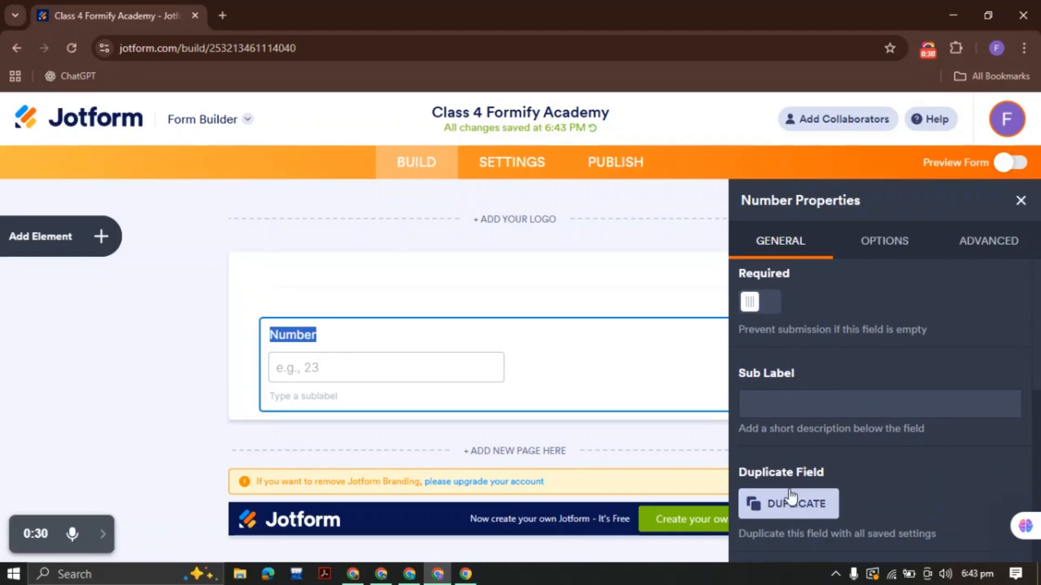
{"action": "left_click", "coordinate": [883, 244]}
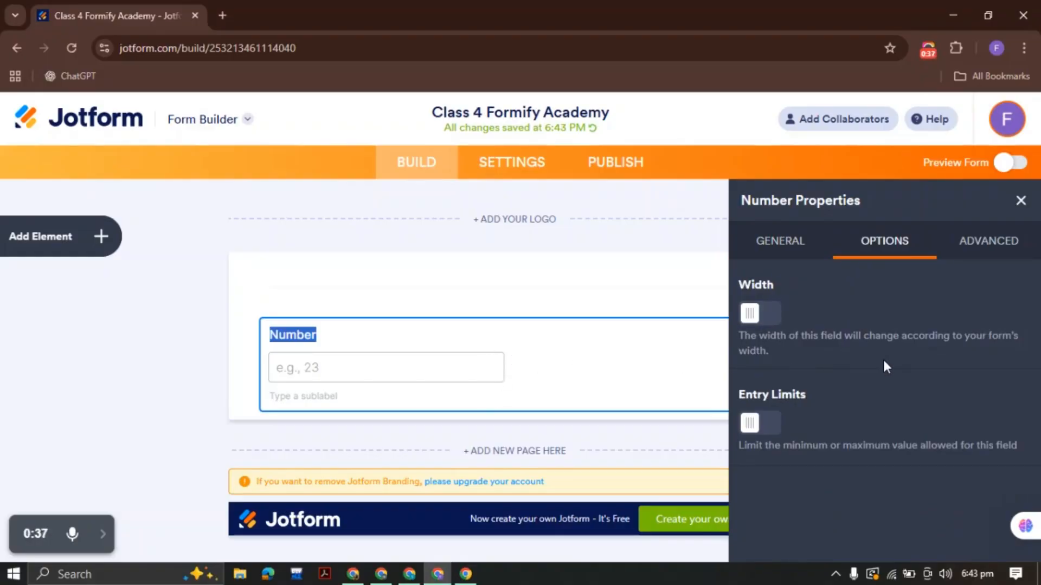
{"action": "left_click", "coordinate": [772, 426]}
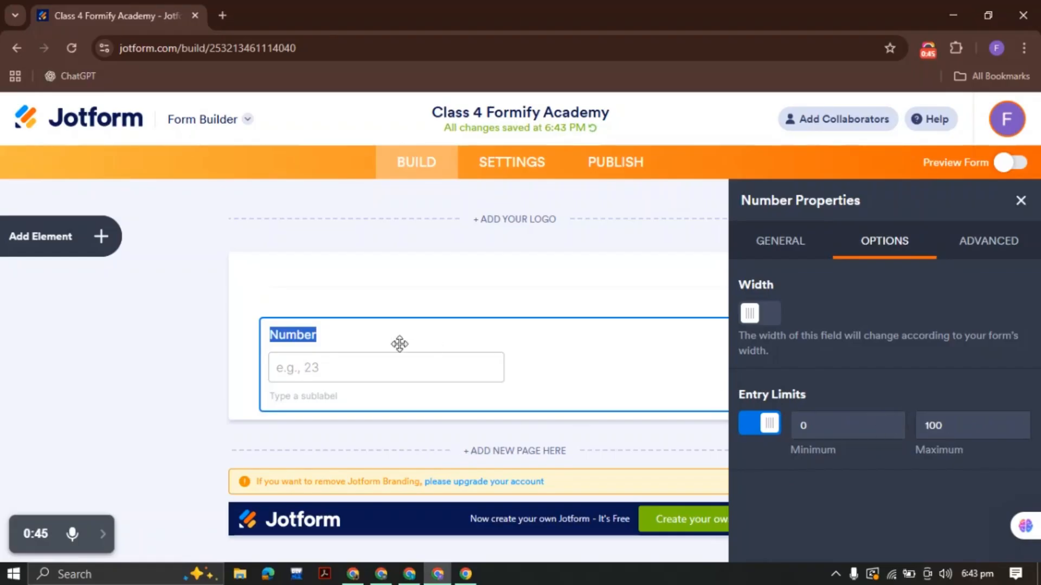
{"action": "left_click", "coordinate": [1001, 249]}
{"action": "left_click", "coordinate": [772, 288]}
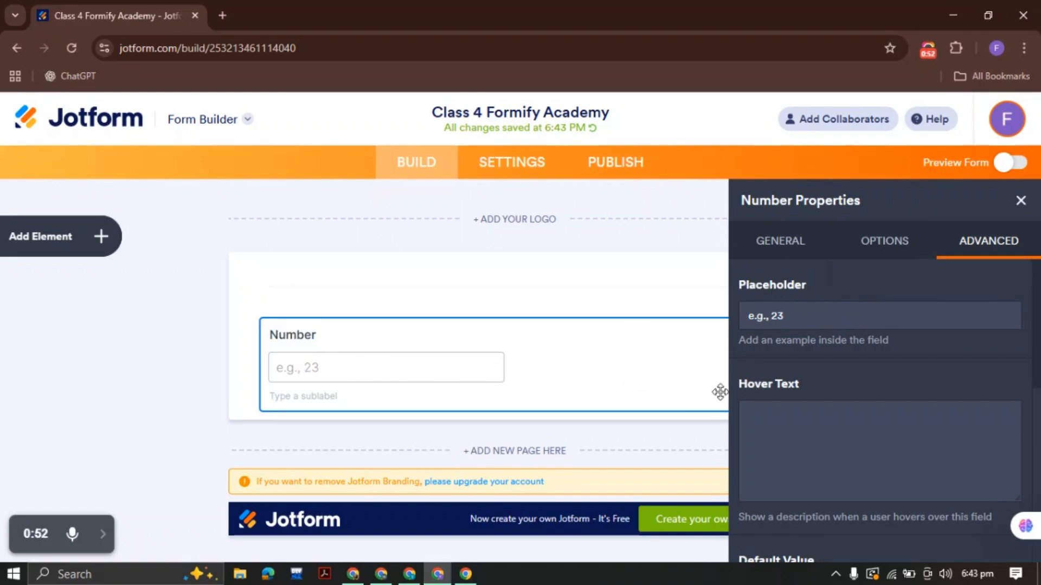
{"action": "scroll", "coordinate": [810, 318], "scroll_direction": "down", "scroll_amount": 3}
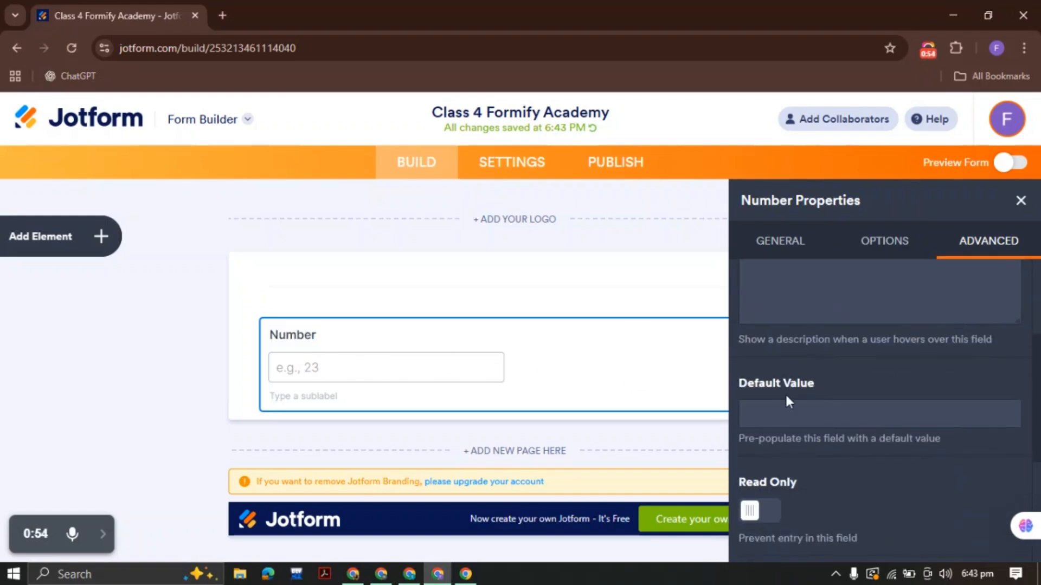
{"action": "scroll", "coordinate": [819, 378], "scroll_direction": "down", "scroll_amount": 3}
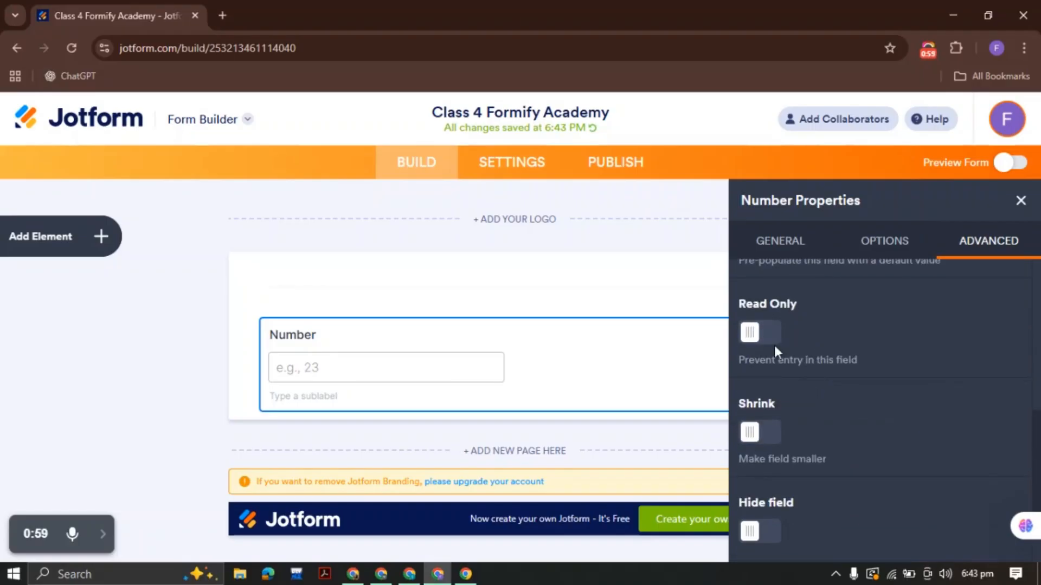
{"action": "scroll", "coordinate": [778, 433], "scroll_direction": "down", "scroll_amount": 1}
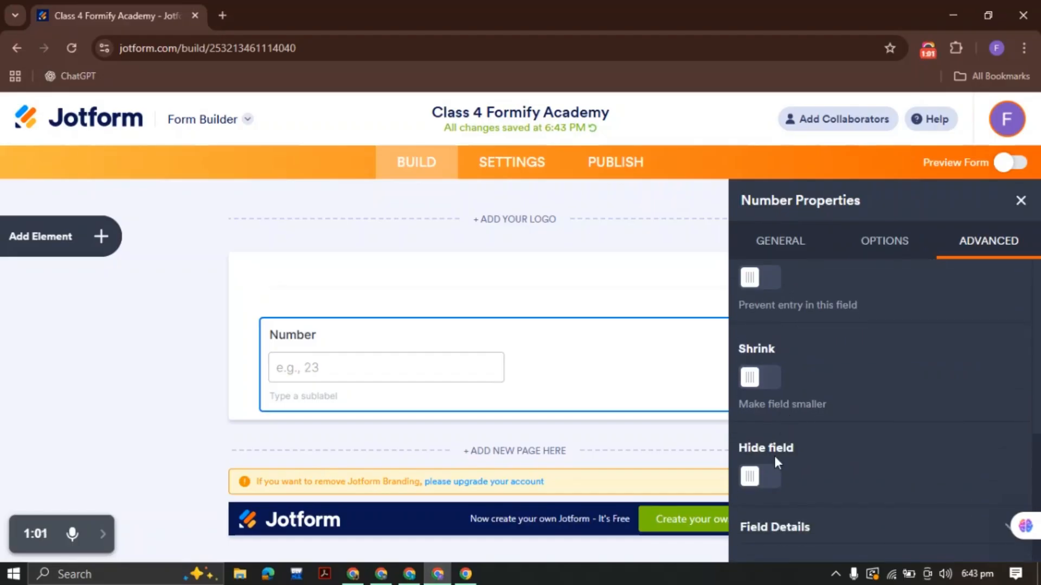
{"action": "left_click", "coordinate": [1020, 202]}
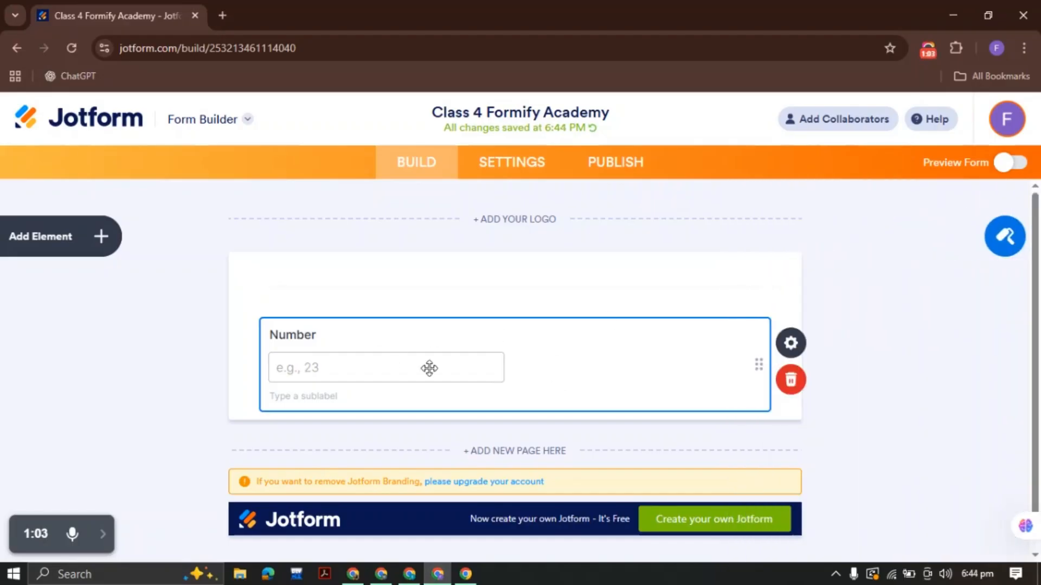
Delete the empty element above the Number field.
{"action": "double_click", "coordinate": [325, 339]}
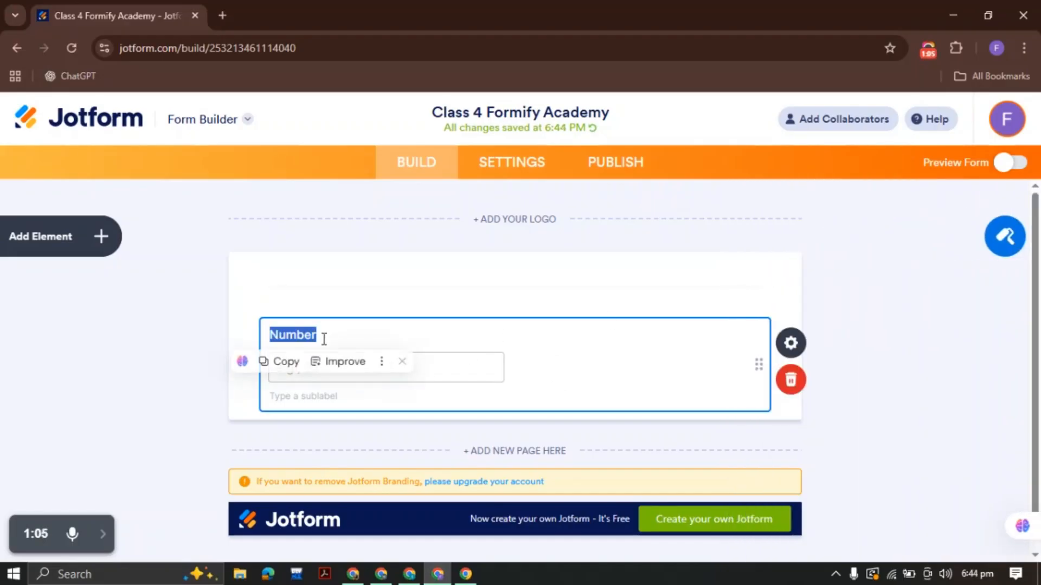
{"action": "left_click", "coordinate": [178, 321]}
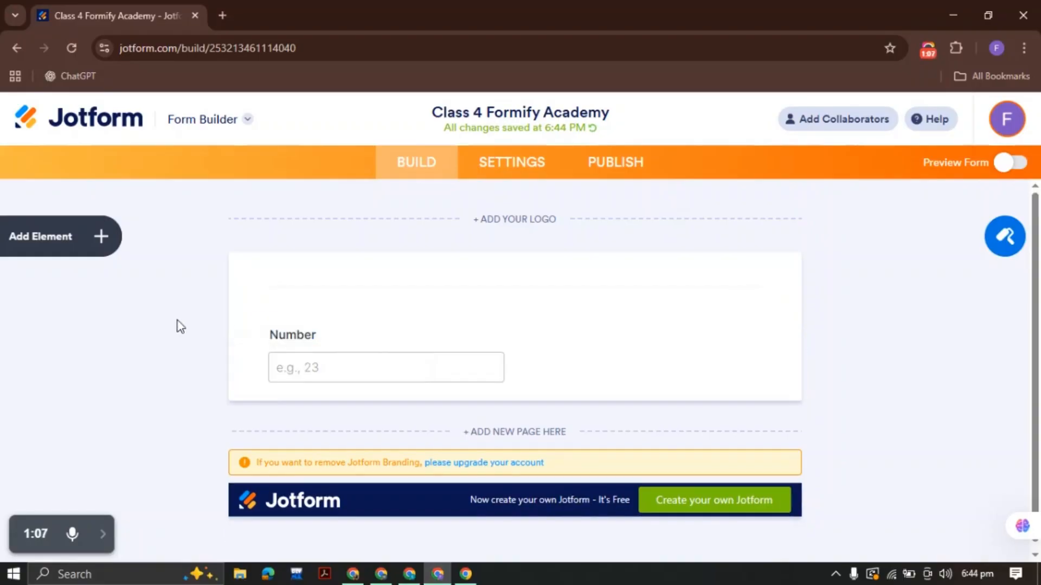
{"action": "double_click", "coordinate": [319, 332]}
{"action": "left_click", "coordinate": [361, 292]}
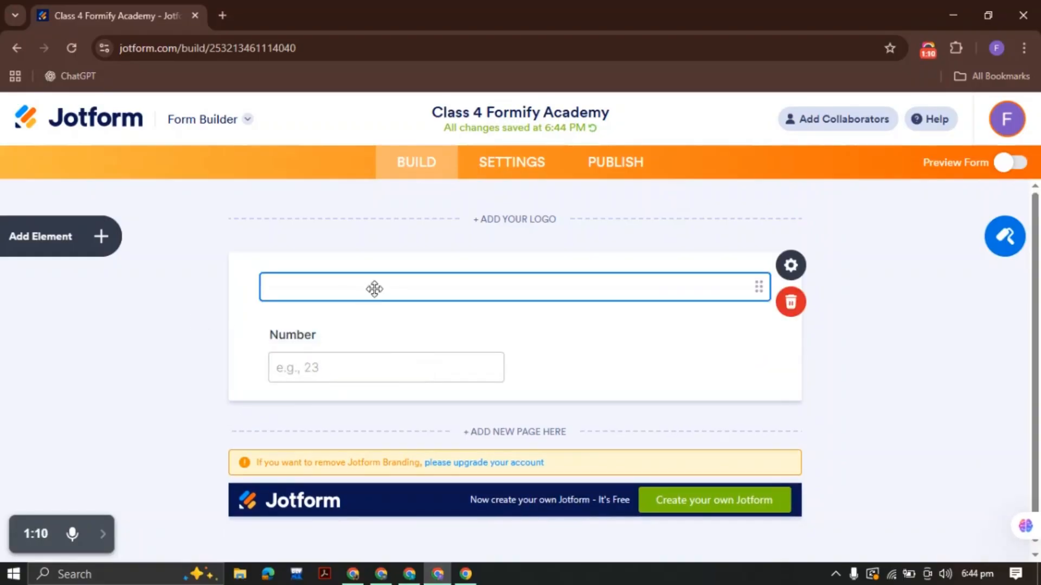
{"action": "left_click", "coordinate": [813, 304]}
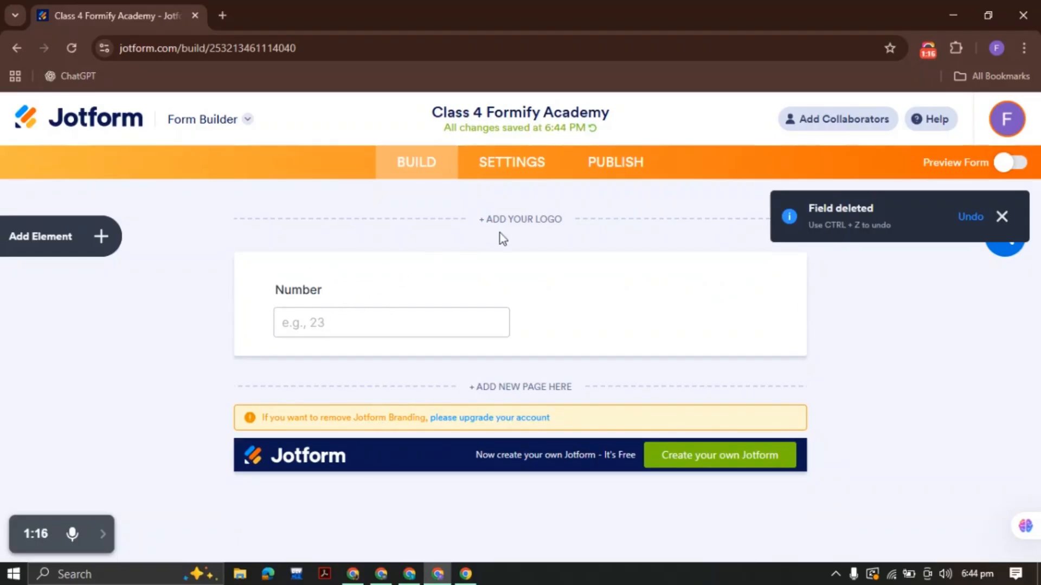
{"action": "left_click", "coordinate": [608, 163]}
{"action": "left_click", "coordinate": [700, 353]}
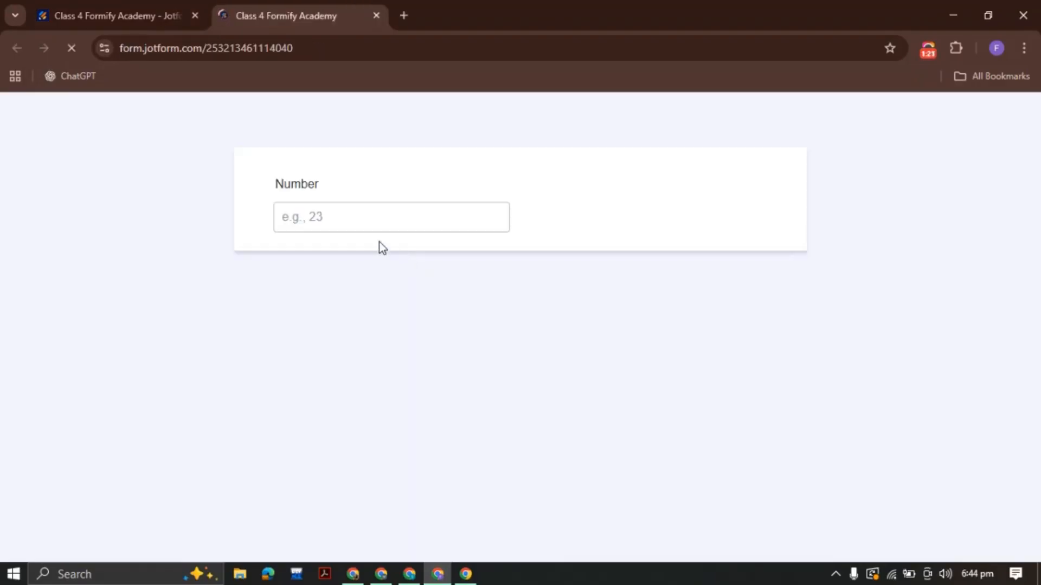
{"action": "left_click", "coordinate": [338, 222]}
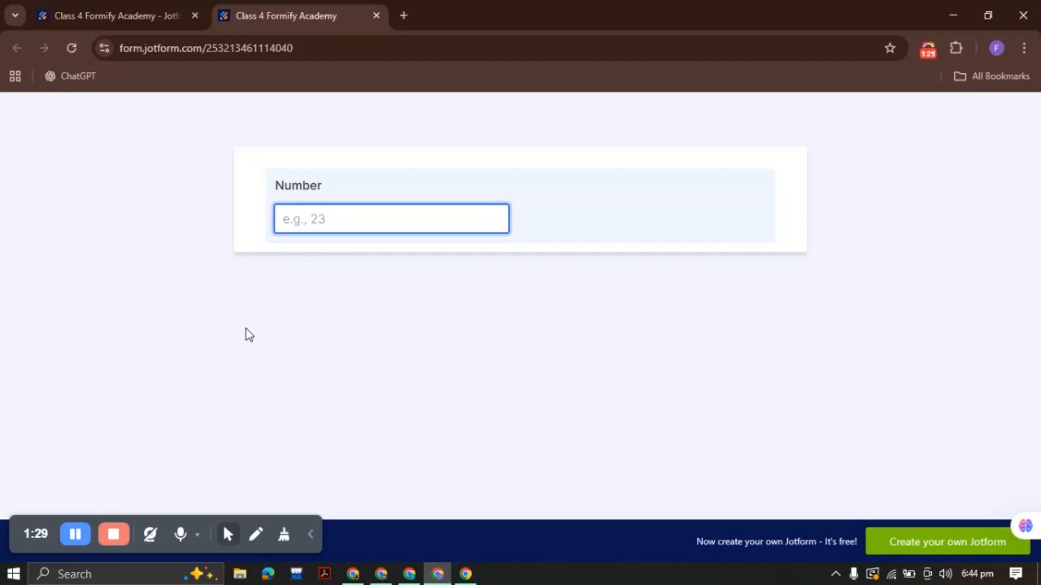
{"action": "key", "text": "ctrl+v"}
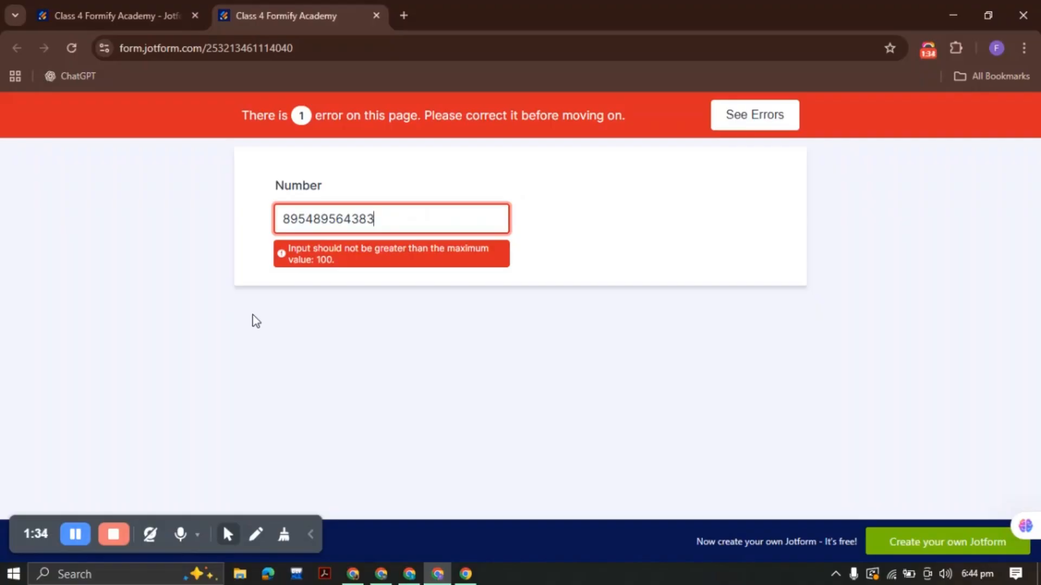
Return to the form builder and add an Image element below the Number field.
{"action": "left_click", "coordinate": [158, 11]}
{"action": "left_click", "coordinate": [442, 170]}
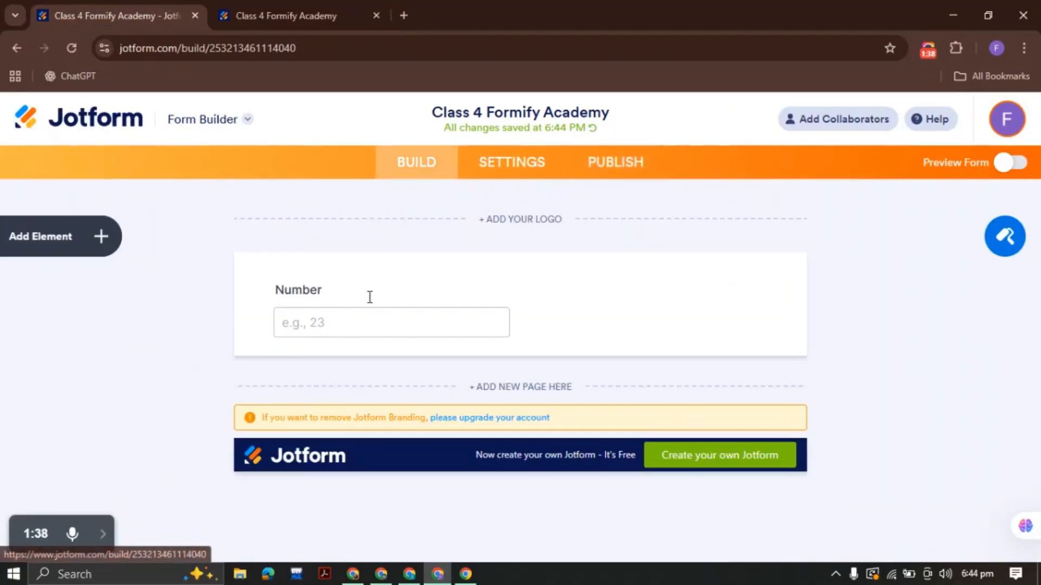
{"action": "left_click", "coordinate": [109, 251]}
{"action": "scroll", "coordinate": [123, 368], "scroll_direction": "down", "scroll_amount": 10}
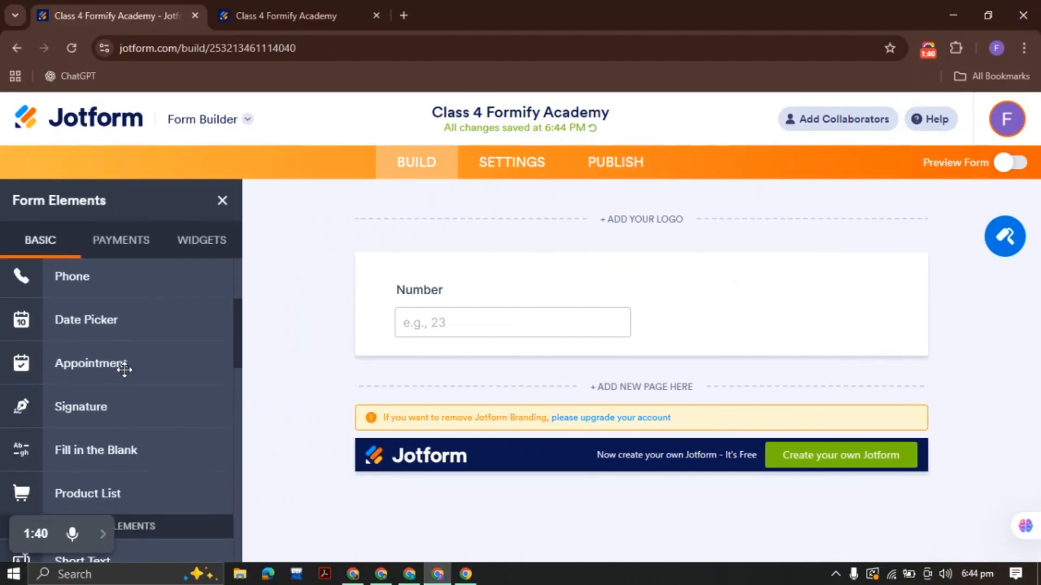
{"action": "scroll", "coordinate": [112, 371], "scroll_direction": "down", "scroll_amount": 3}
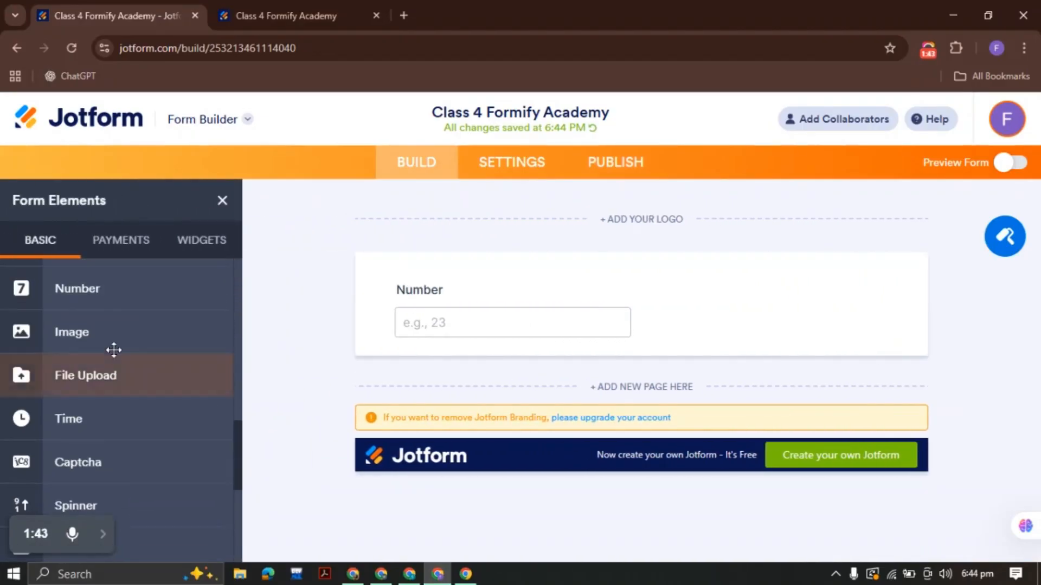
{"action": "left_click", "coordinate": [107, 331]}
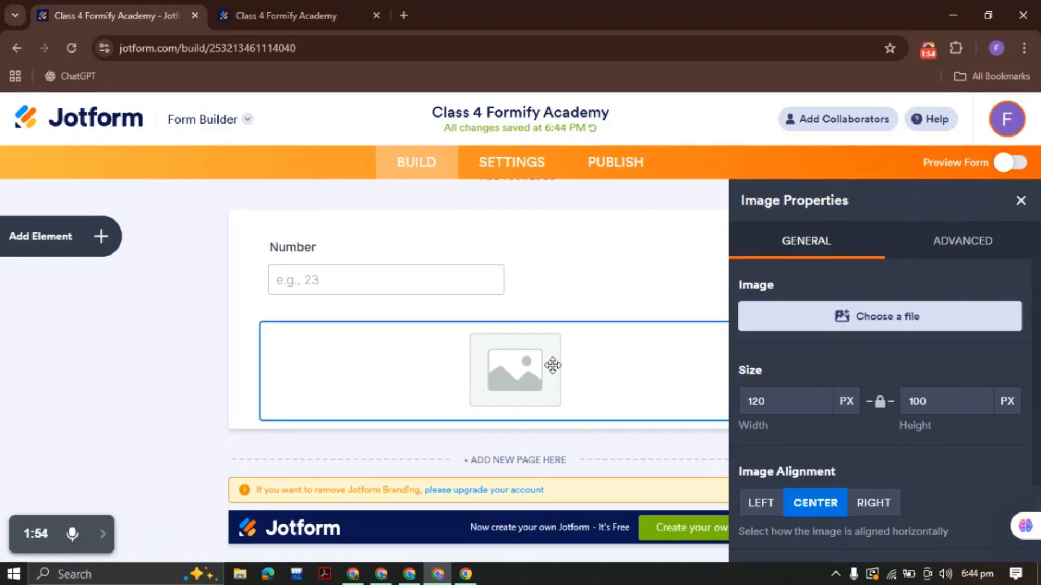
Set the Image element's picture to the Jotform logo from the previously uploaded images.
{"action": "left_click", "coordinate": [877, 325]}
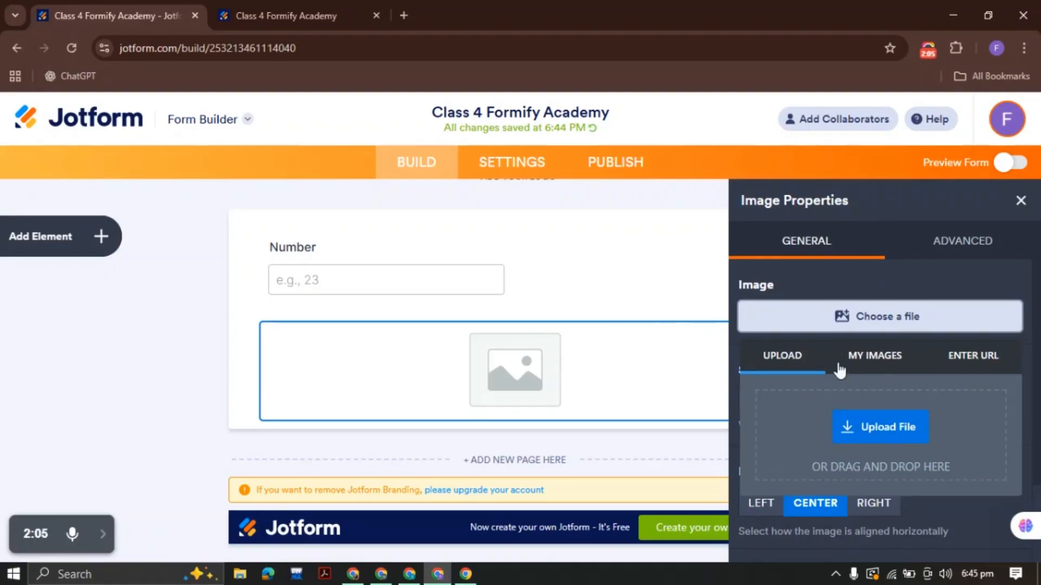
{"action": "left_click", "coordinate": [878, 367]}
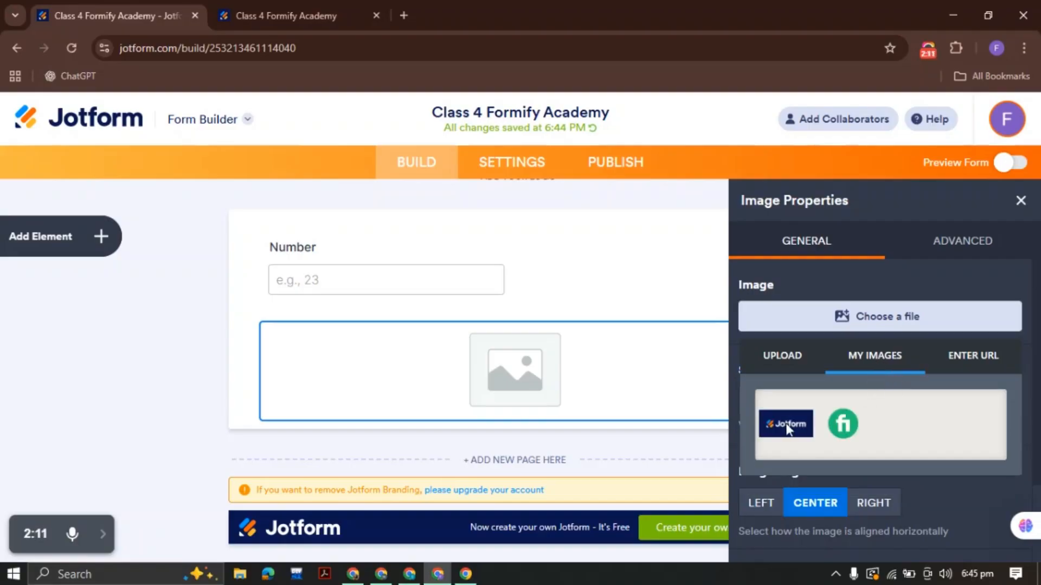
{"action": "left_click", "coordinate": [798, 421]}
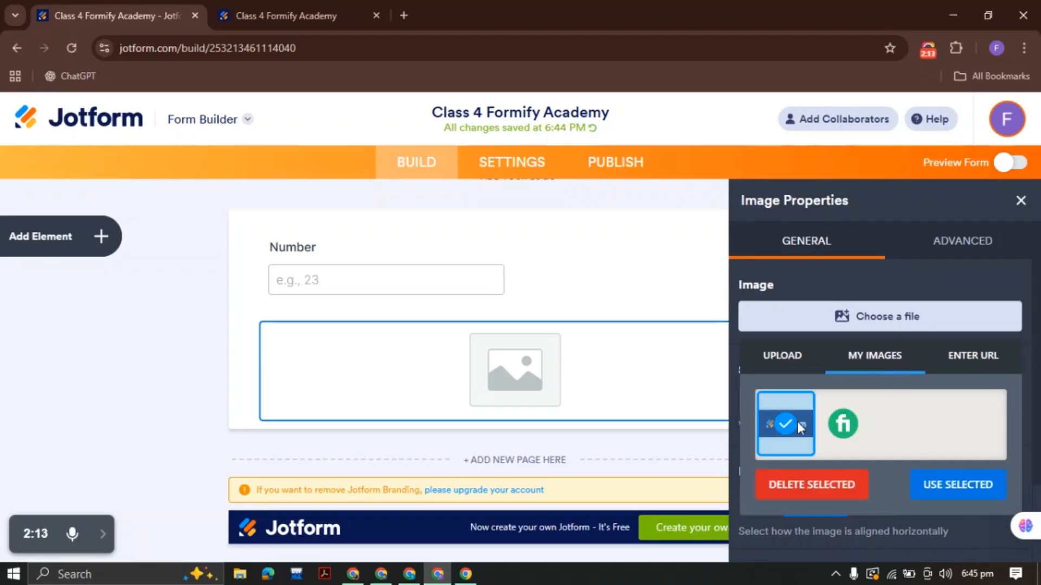
{"action": "left_click", "coordinate": [941, 477]}
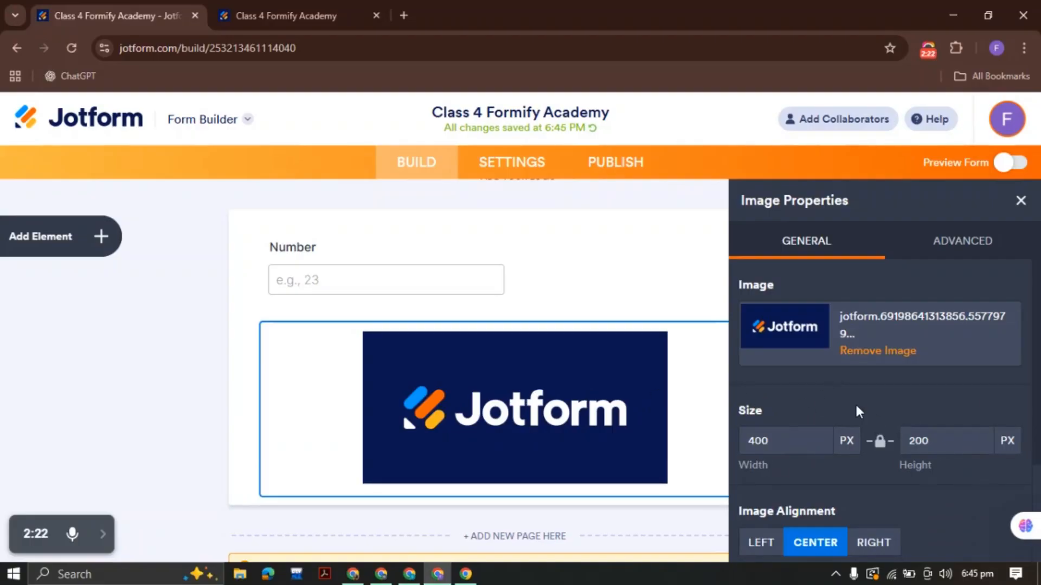
Enable the Link Image option for the Jotform logo and review its remaining image properties.
{"action": "scroll", "coordinate": [858, 395], "scroll_direction": "down", "scroll_amount": 3}
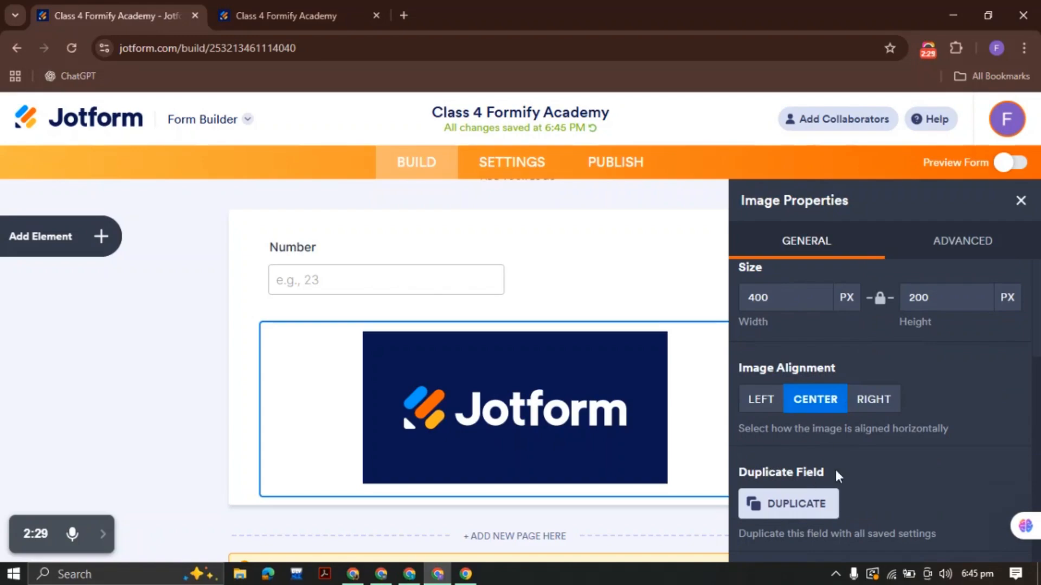
{"action": "scroll", "coordinate": [906, 360], "scroll_direction": "up", "scroll_amount": 3}
{"action": "left_click", "coordinate": [962, 242]}
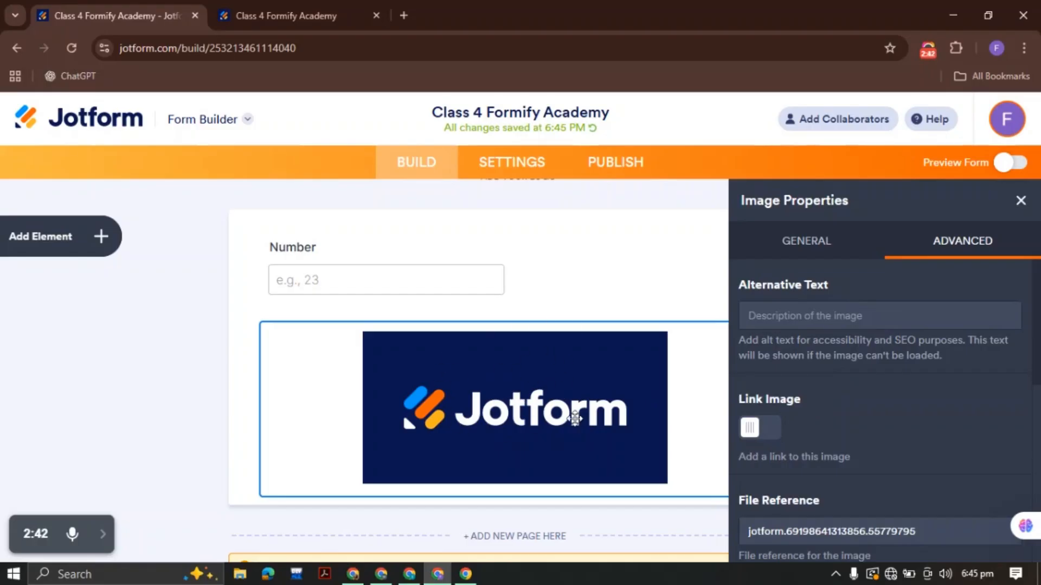
{"action": "left_click", "coordinate": [758, 429]}
{"action": "scroll", "coordinate": [846, 364], "scroll_direction": "down", "scroll_amount": 3}
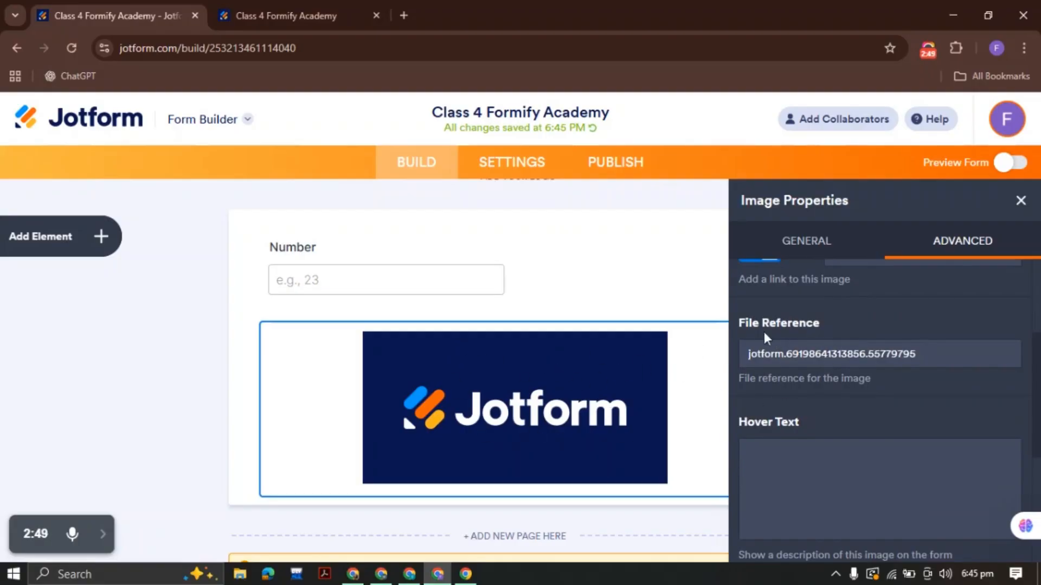
{"action": "scroll", "coordinate": [787, 353], "scroll_direction": "down", "scroll_amount": 3}
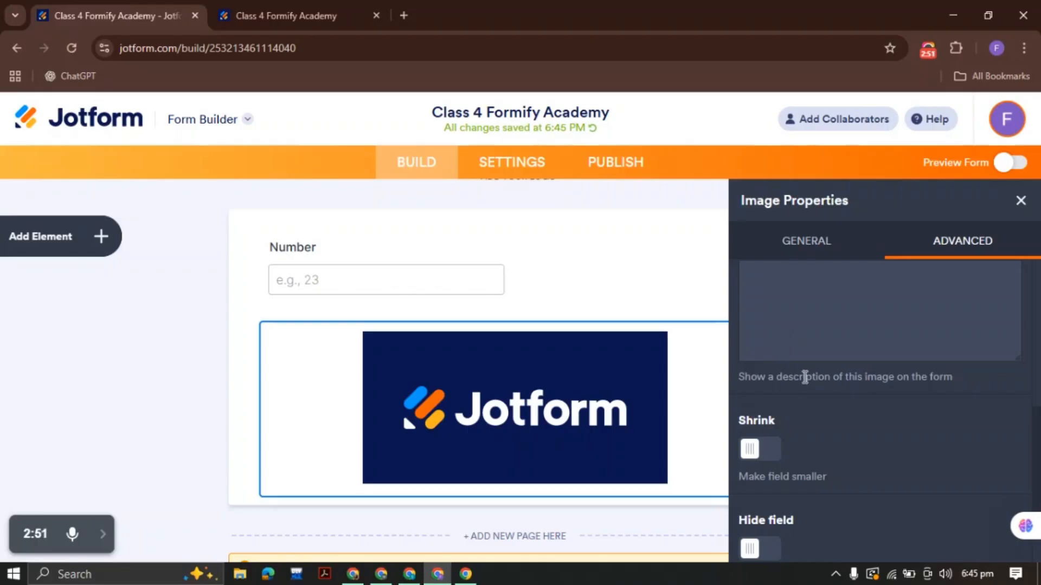
{"action": "scroll", "coordinate": [824, 412], "scroll_direction": "up", "scroll_amount": 3}
{"action": "scroll", "coordinate": [810, 429], "scroll_direction": "down", "scroll_amount": 3}
{"action": "scroll", "coordinate": [813, 440], "scroll_direction": "down", "scroll_amount": 1}
{"action": "left_click", "coordinate": [1020, 200]}
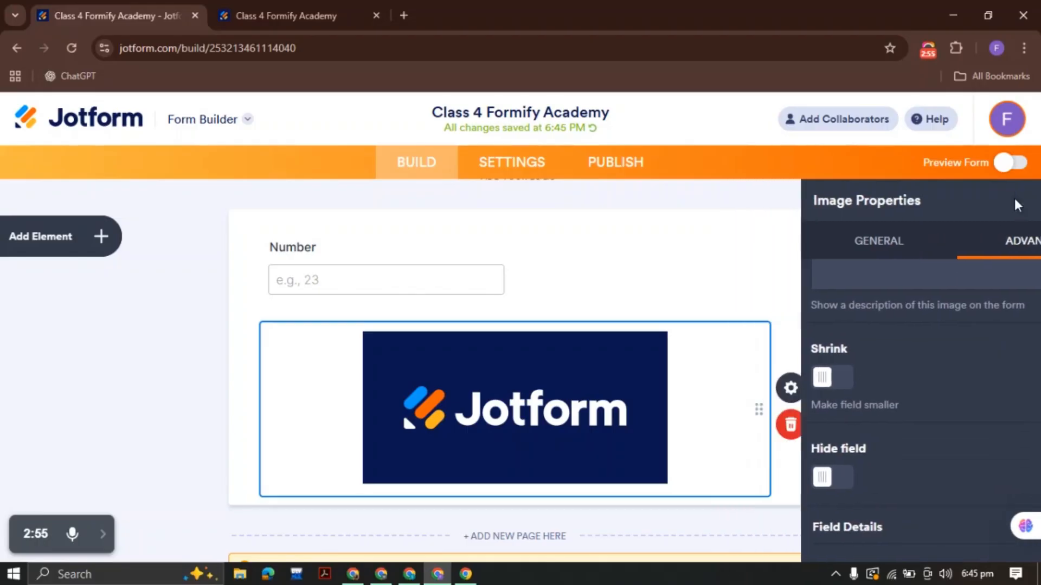
Add a File Upload element below the Jotform logo image.
{"action": "left_click", "coordinate": [100, 237]}
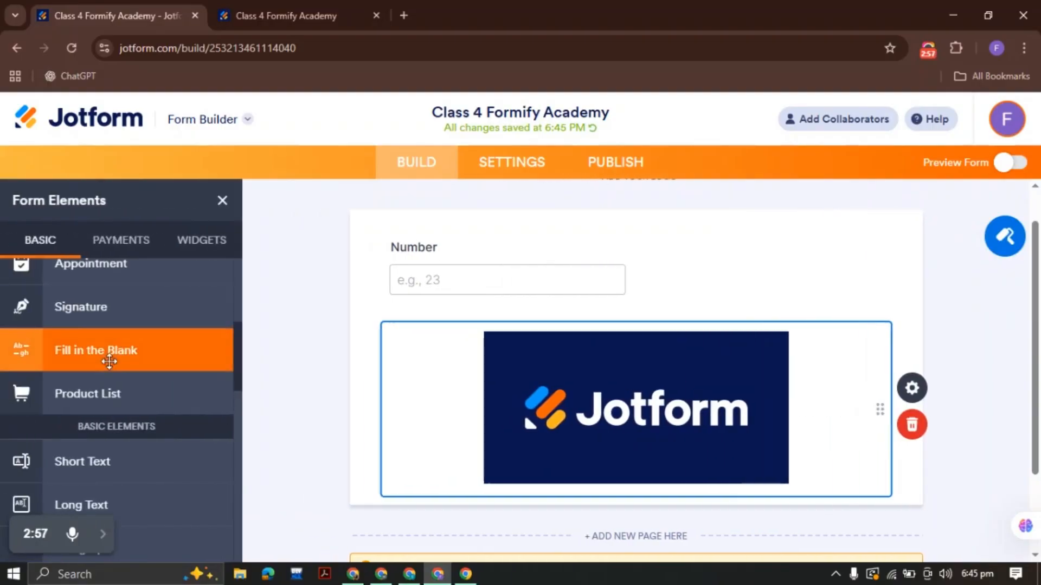
{"action": "scroll", "coordinate": [107, 360], "scroll_direction": "down", "scroll_amount": 3}
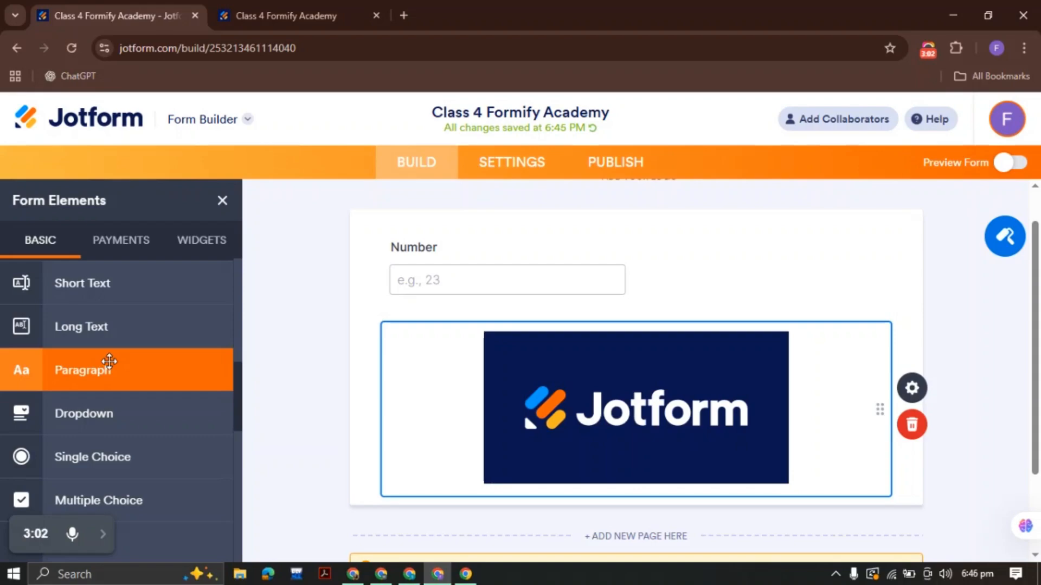
{"action": "scroll", "coordinate": [109, 362], "scroll_direction": "down", "scroll_amount": 3}
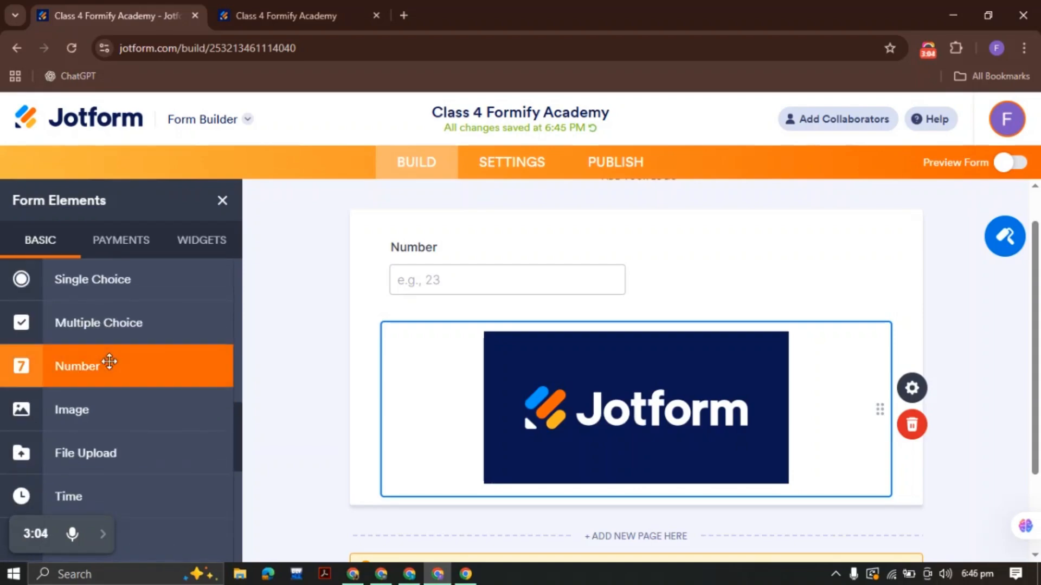
{"action": "left_click", "coordinate": [89, 453]}
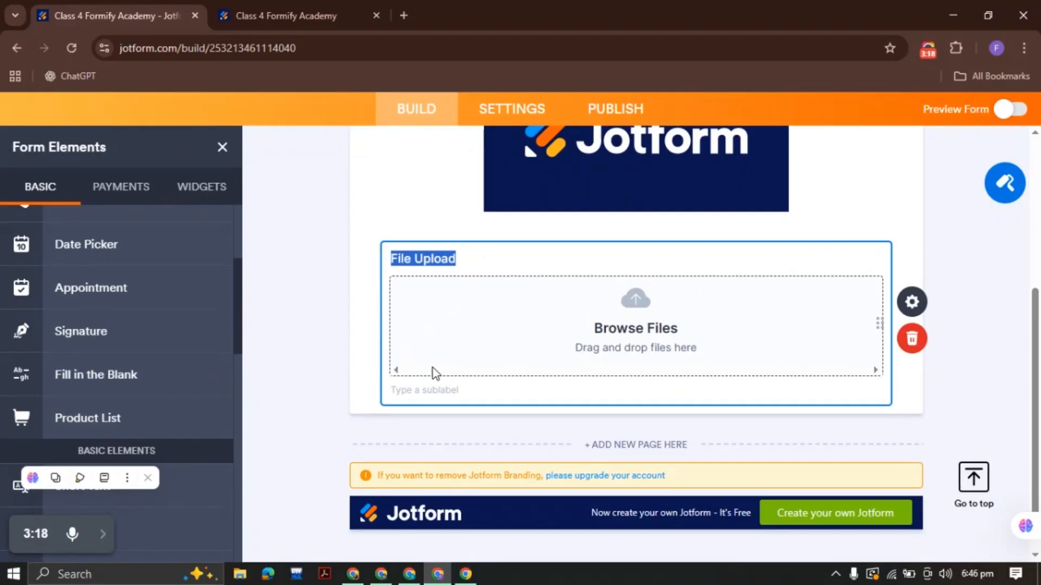
Review the File Upload field's general properties, switching Required on and back off.
{"action": "left_click", "coordinate": [916, 304]}
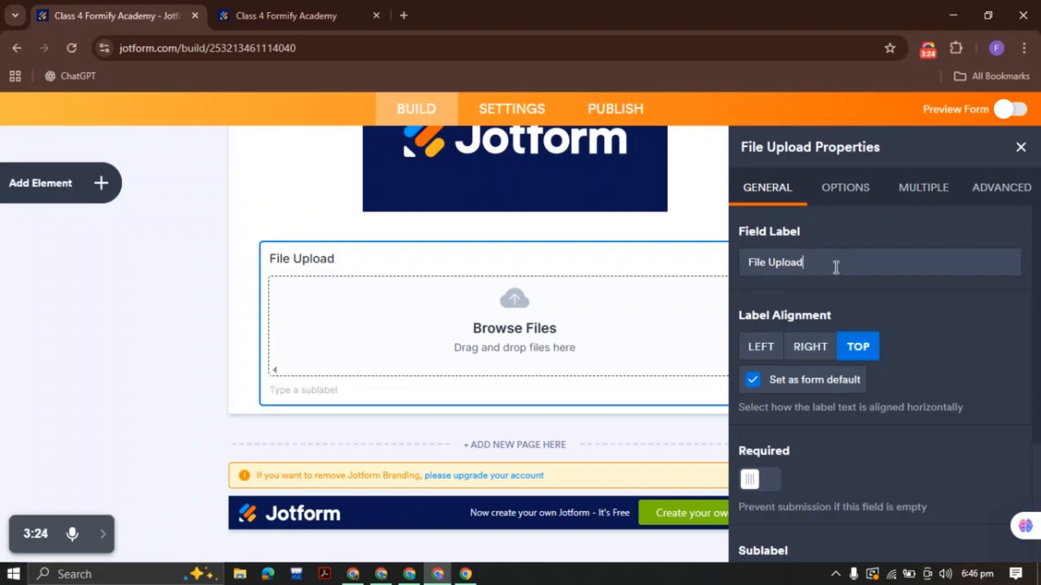
{"action": "left_click_drag", "start_coordinate": [834, 267], "coordinate": [751, 266]}
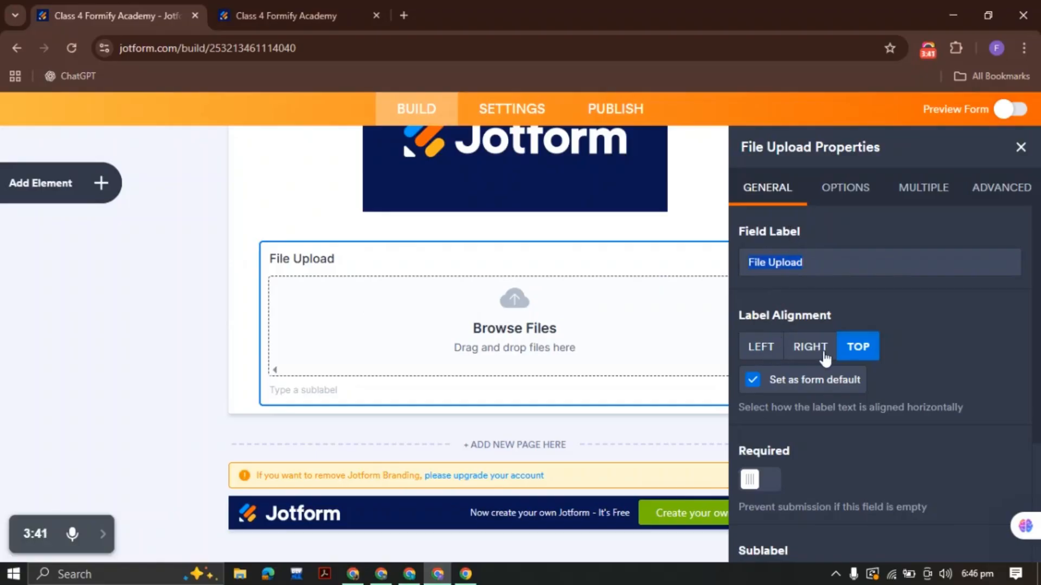
{"action": "scroll", "coordinate": [808, 426], "scroll_direction": "down", "scroll_amount": 3}
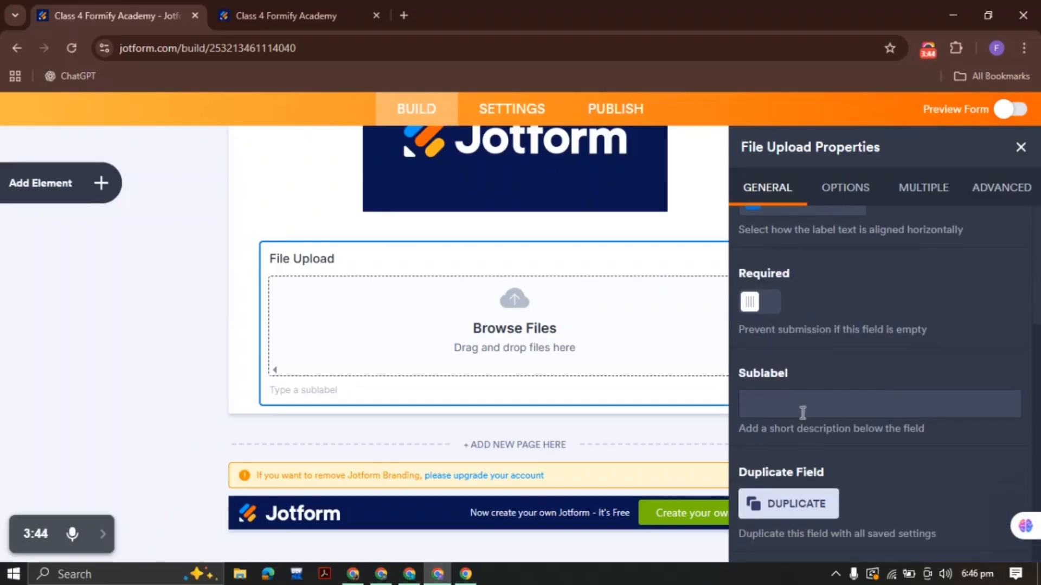
{"action": "left_click", "coordinate": [767, 311]}
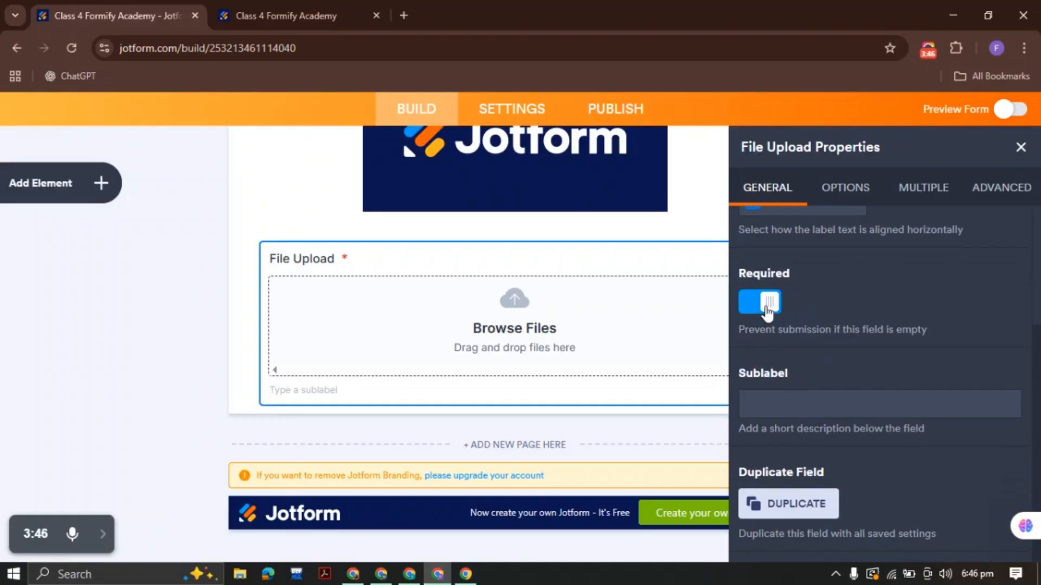
{"action": "left_click", "coordinate": [767, 310]}
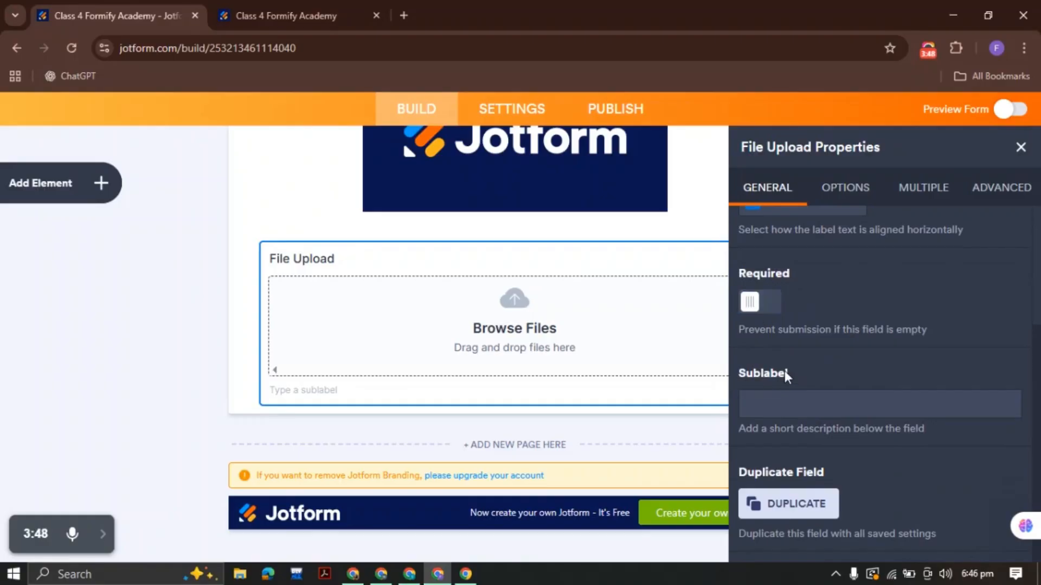
{"action": "scroll", "coordinate": [824, 344], "scroll_direction": "up", "scroll_amount": 3}
Set the File Upload field's maximum file size limit to 10923 KB and review its accepted file types.
{"action": "left_click", "coordinate": [860, 200]}
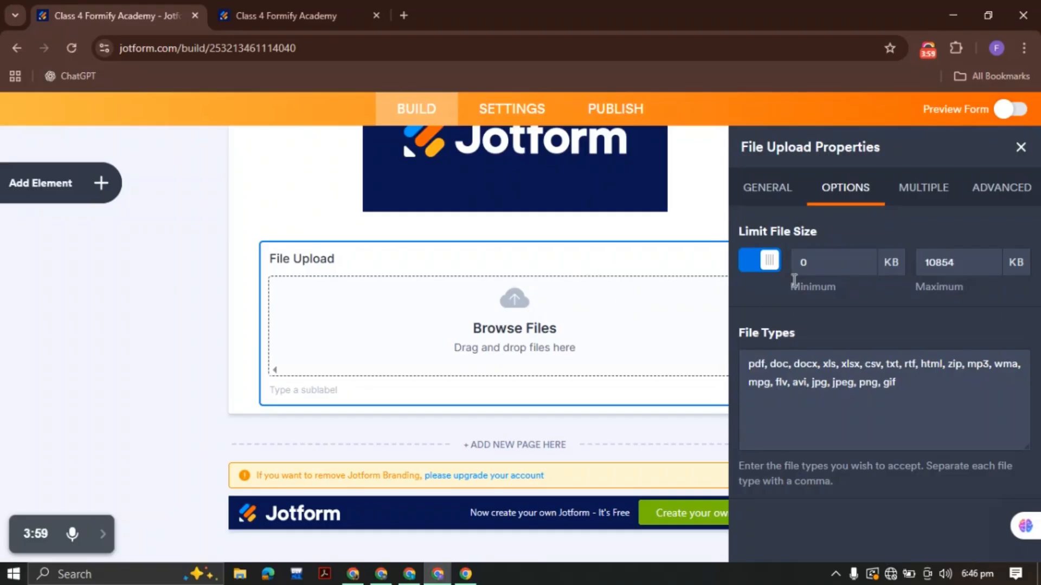
{"action": "left_click", "coordinate": [758, 263]}
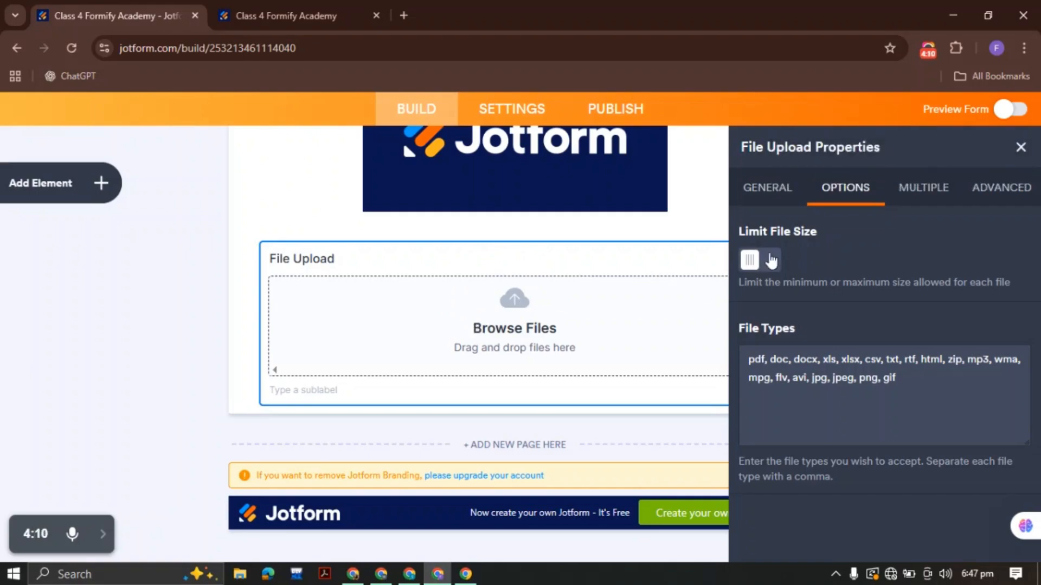
{"action": "left_click", "coordinate": [769, 266]}
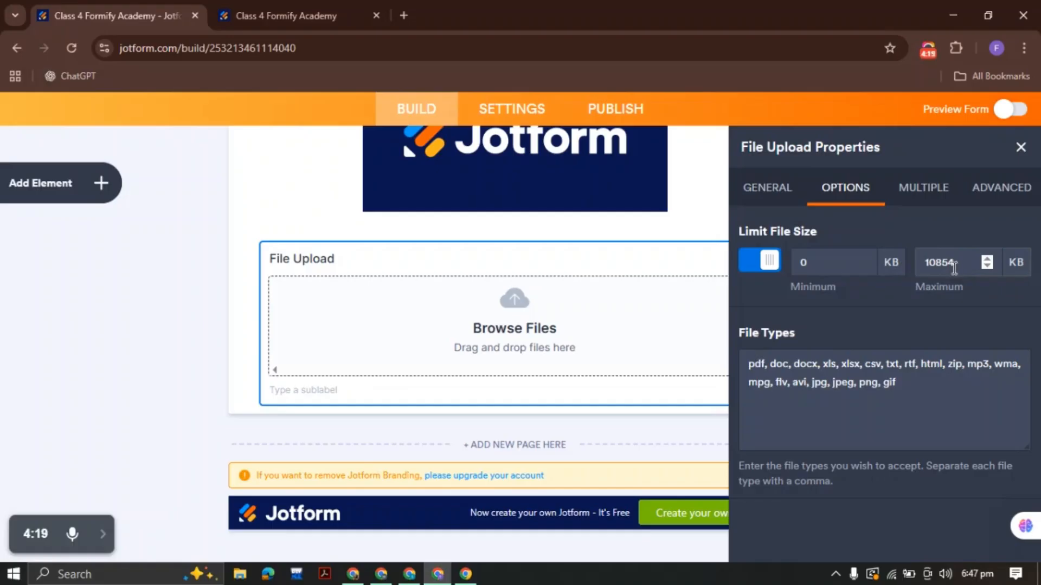
{"action": "left_click", "coordinate": [986, 261]}
{"action": "left_click", "coordinate": [986, 262]}
{"action": "left_click", "coordinate": [987, 261]}
{"action": "left_click", "coordinate": [987, 261]}
{"action": "left_click", "coordinate": [987, 261]}
{"action": "left_click_drag", "start_coordinate": [987, 261], "coordinate": [986, 263]}
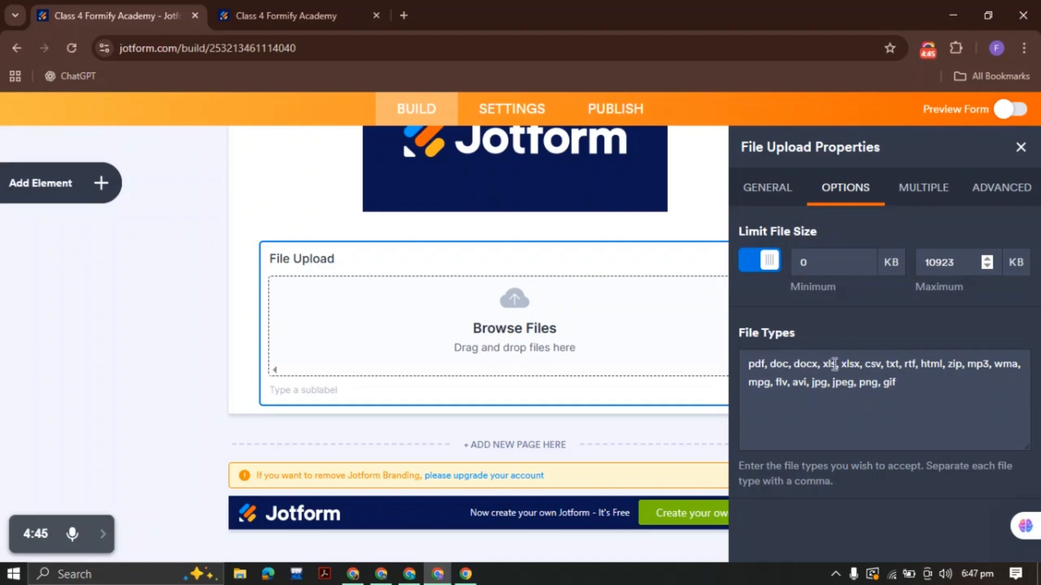
{"action": "left_click_drag", "start_coordinate": [747, 360], "coordinate": [910, 383]}
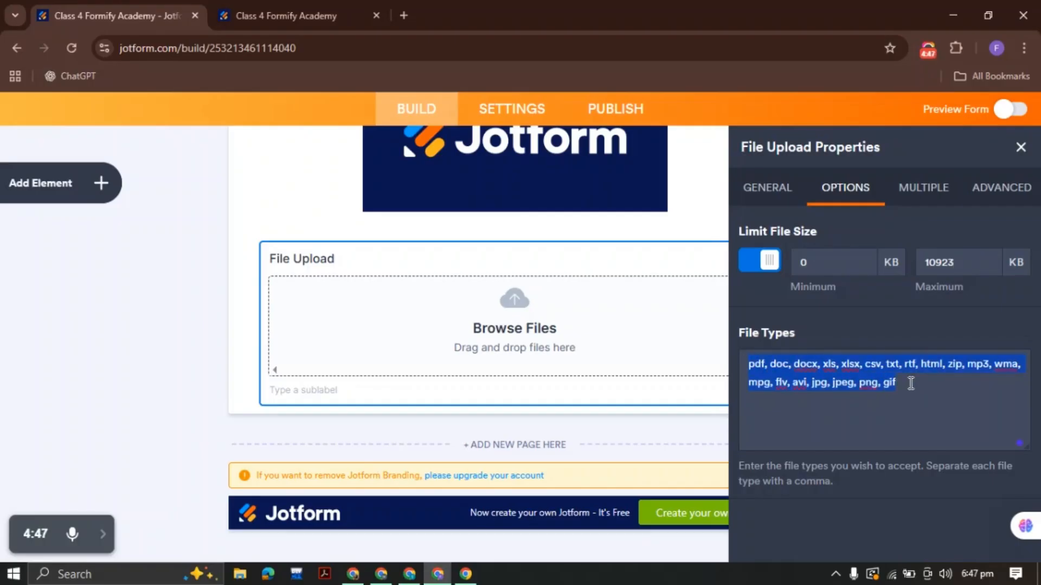
{"action": "left_click", "coordinate": [910, 383]}
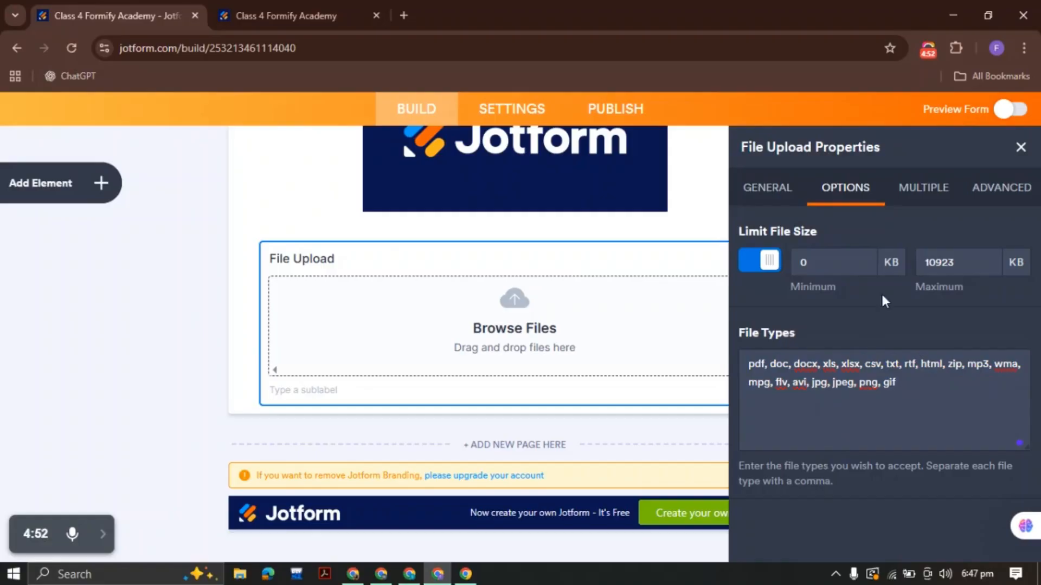
Enable Limit Number of Files for the File Upload field and set the limit to 10.
{"action": "left_click", "coordinate": [922, 190]}
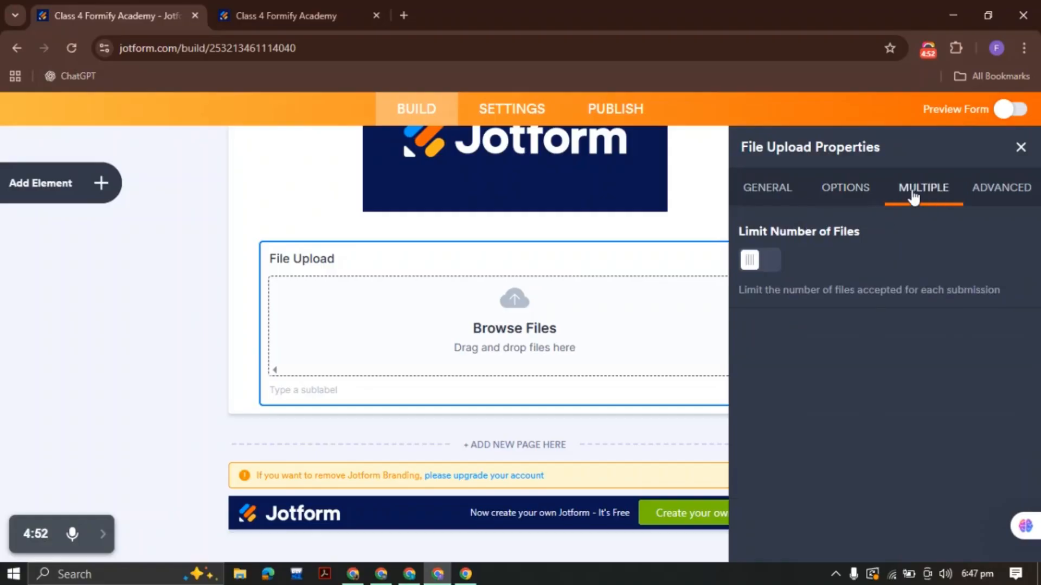
{"action": "left_click", "coordinate": [774, 266]}
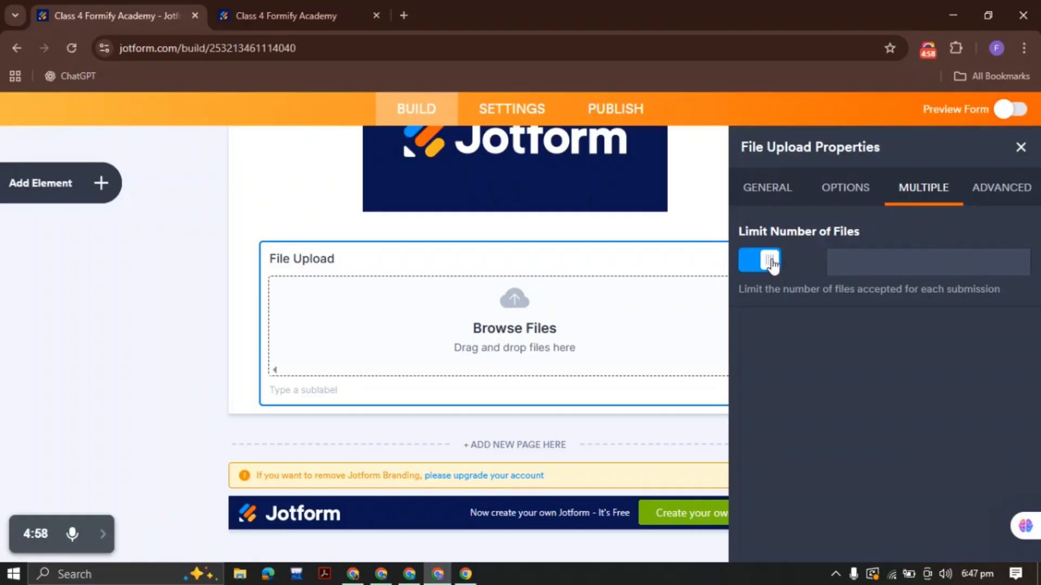
{"action": "left_click", "coordinate": [865, 258]}
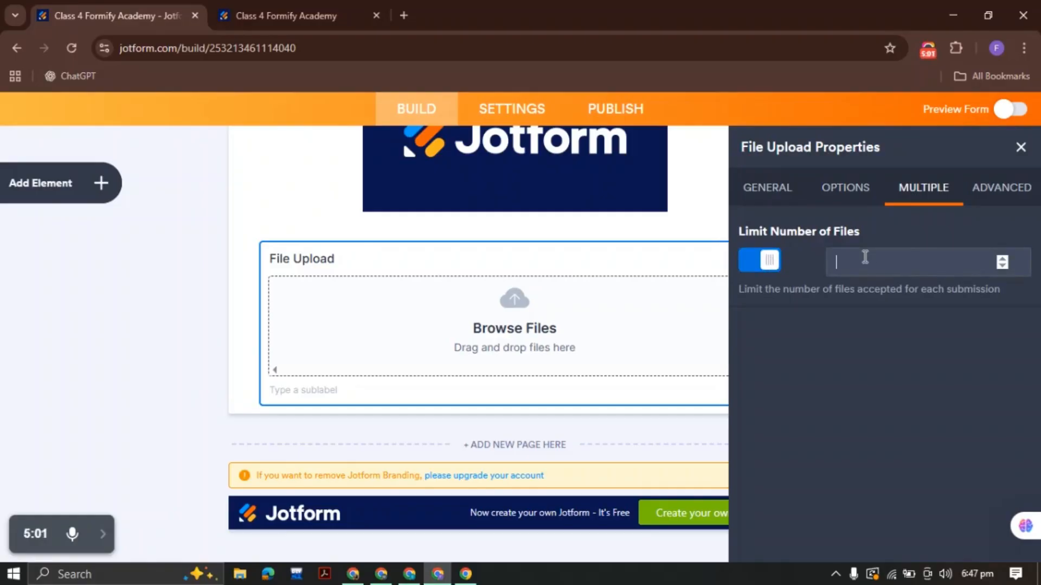
{"action": "type", "text": "1"}
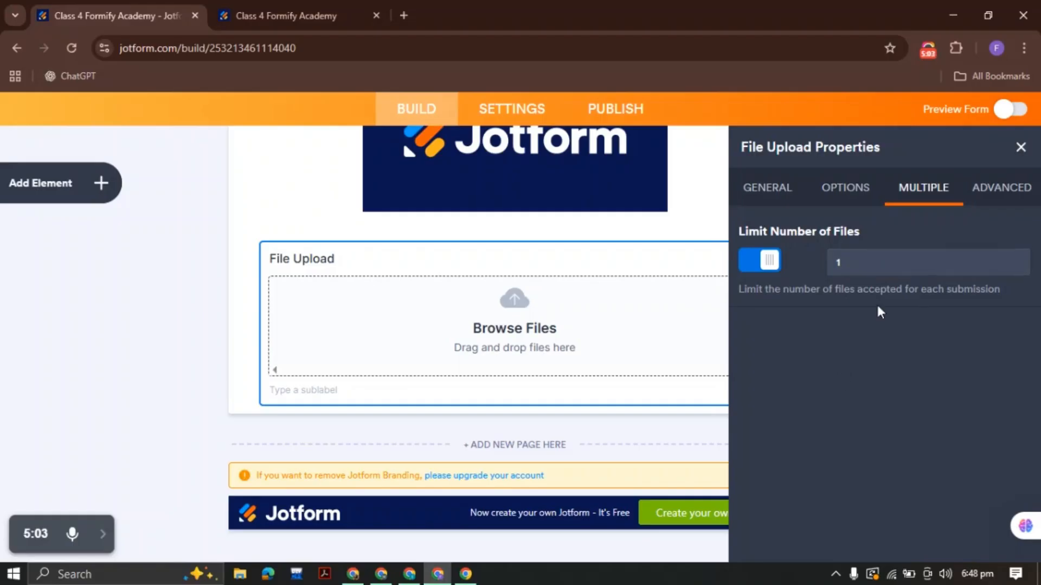
{"action": "left_click", "coordinate": [858, 263]}
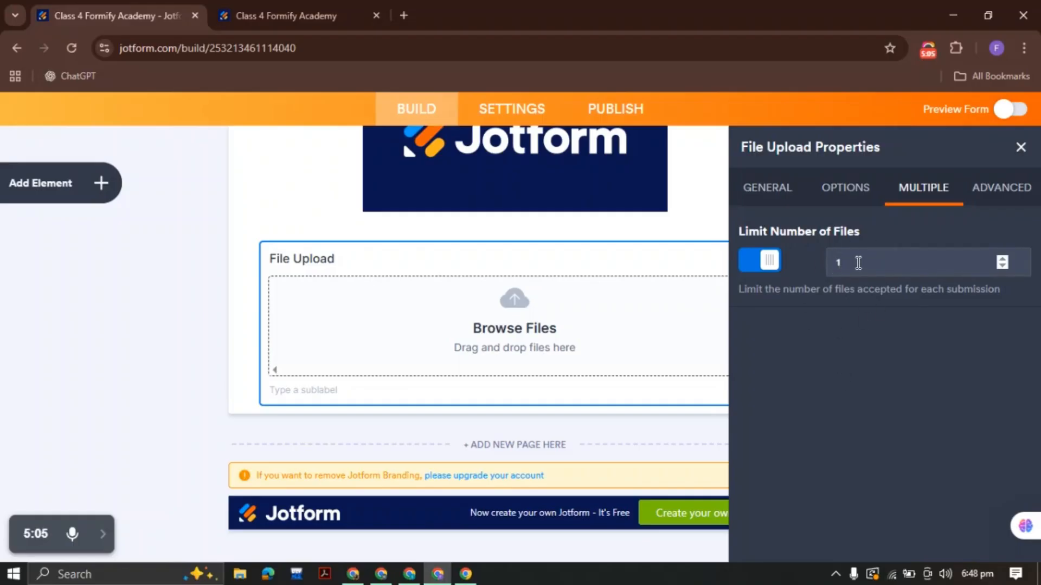
{"action": "type", "text": "0"}
{"action": "left_click_drag", "start_coordinate": [839, 310], "coordinate": [834, 313]}
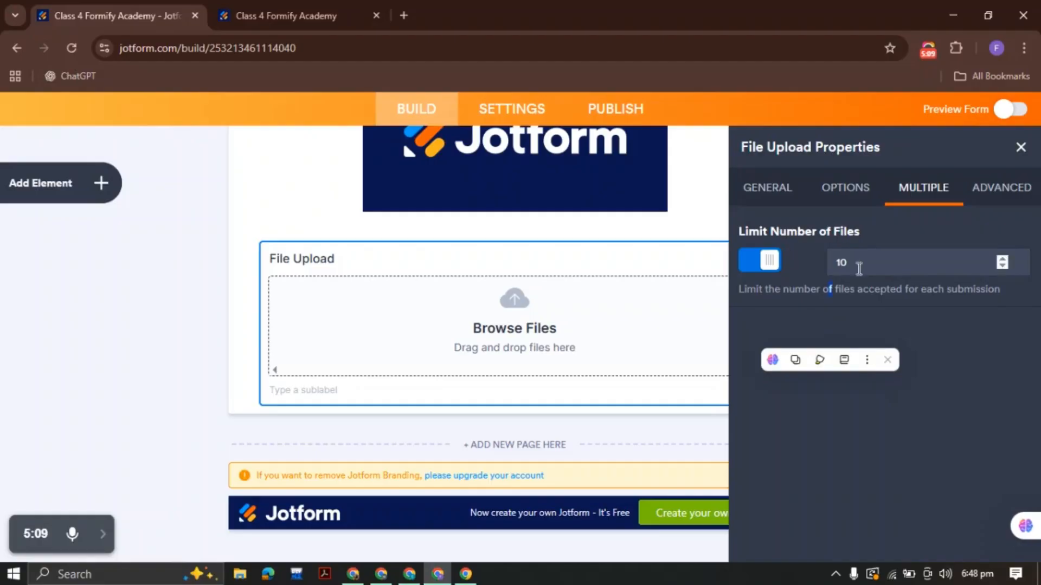
Review the File Upload field's advanced properties, including button text, size validation, hover text, shrink and hide options, and close them.
{"action": "left_click", "coordinate": [984, 200]}
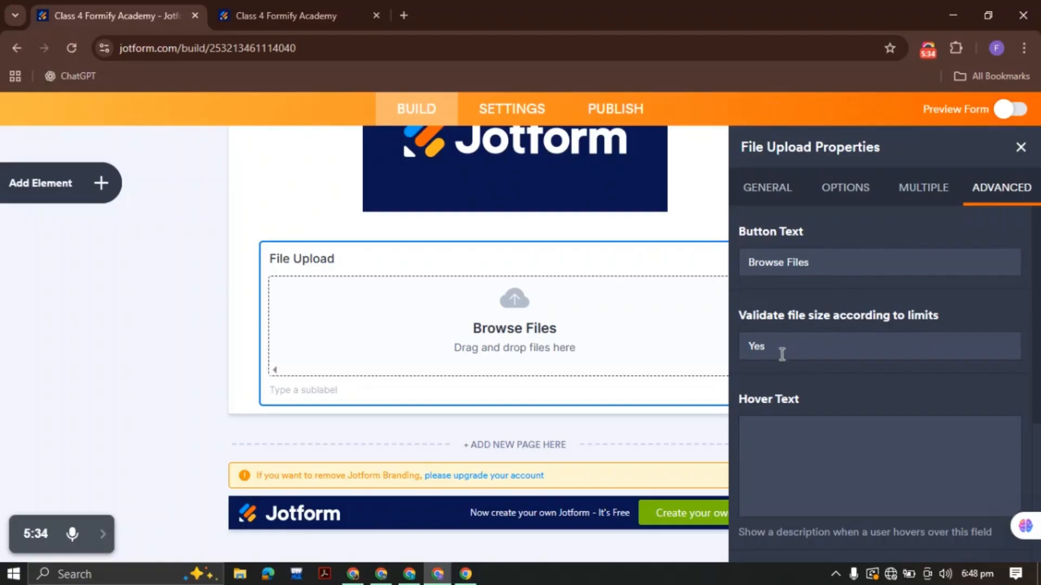
{"action": "scroll", "coordinate": [851, 373], "scroll_direction": "down", "scroll_amount": 3}
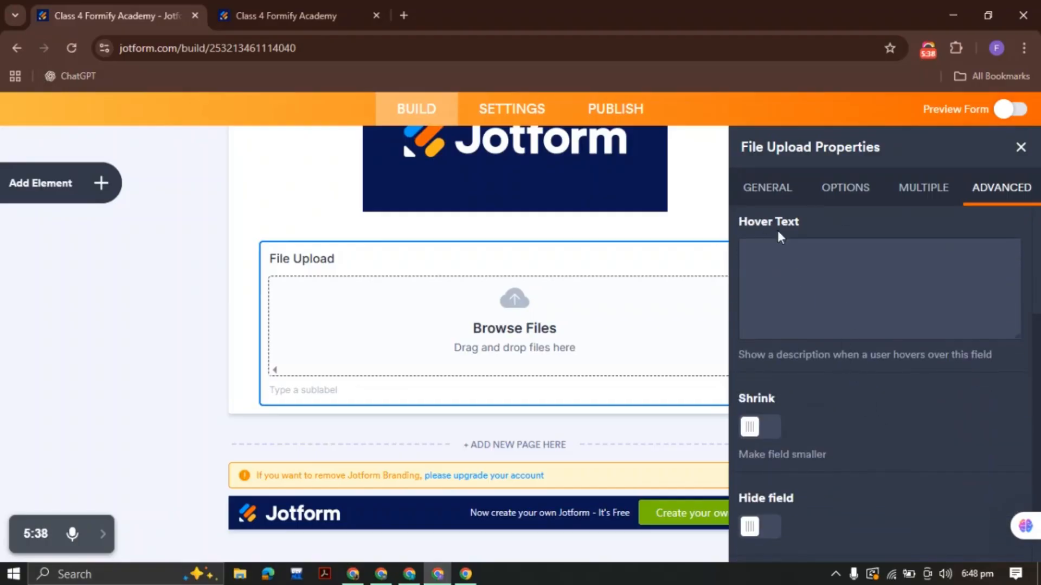
{"action": "scroll", "coordinate": [798, 407], "scroll_direction": "down", "scroll_amount": 1}
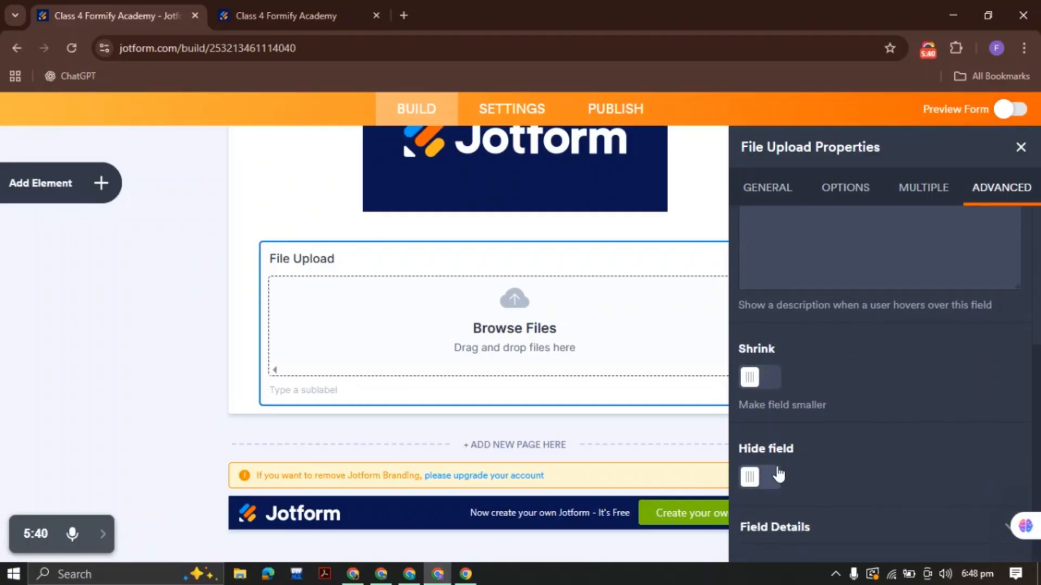
{"action": "left_click", "coordinate": [1019, 149]}
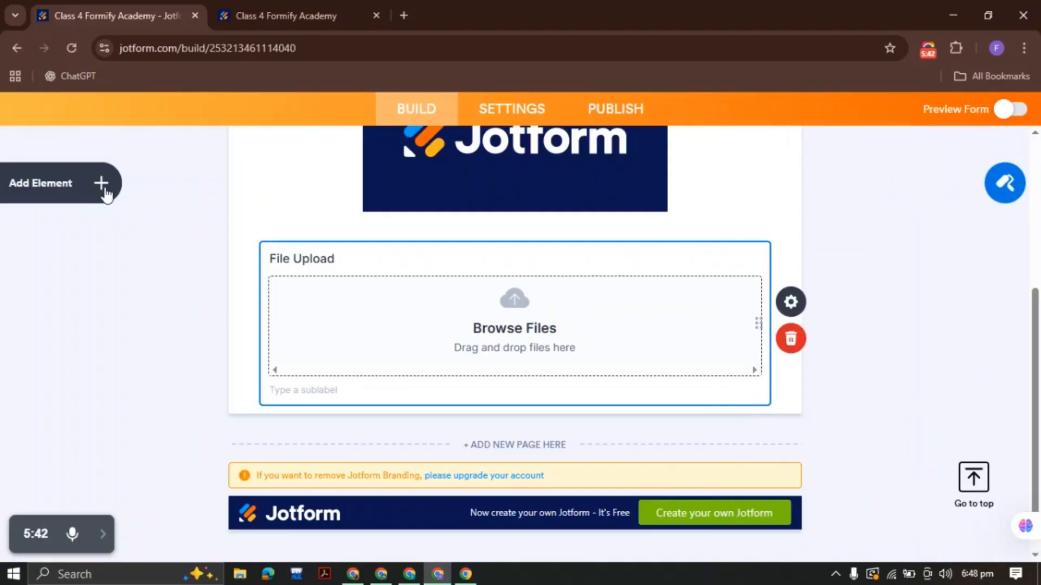
Add a Time element below the File Upload field.
{"action": "left_click", "coordinate": [103, 187]}
{"action": "scroll", "coordinate": [98, 372], "scroll_direction": "down", "scroll_amount": 3}
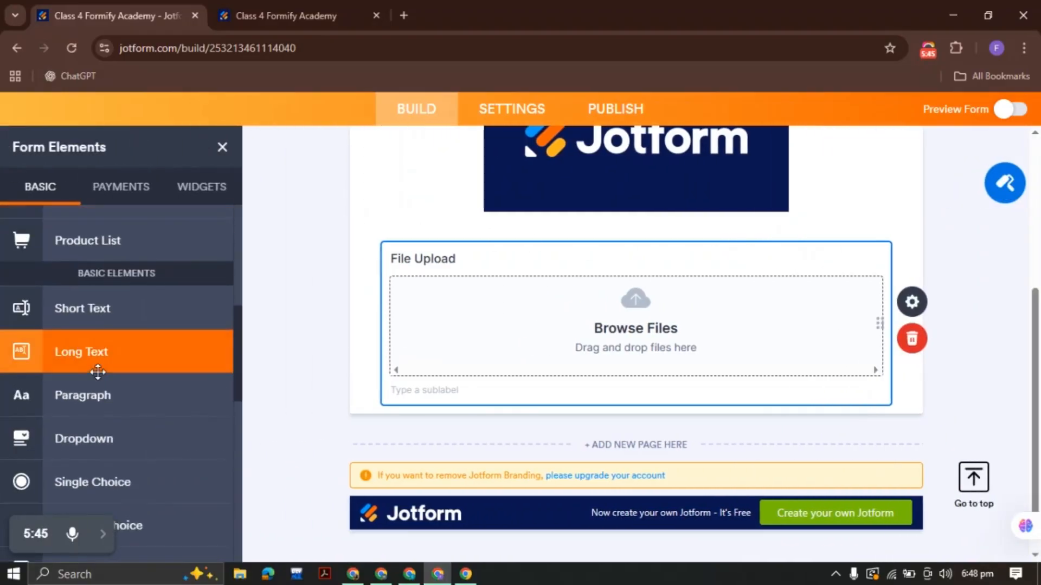
{"action": "scroll", "coordinate": [98, 372], "scroll_direction": "down", "scroll_amount": 3}
{"action": "scroll", "coordinate": [98, 372], "scroll_direction": "down", "scroll_amount": 3}
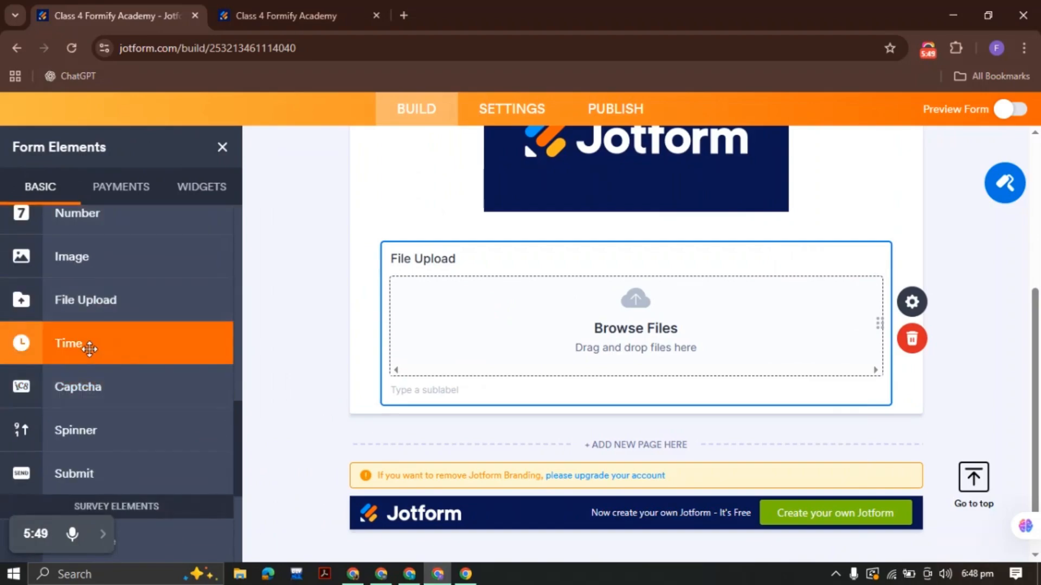
{"action": "left_click", "coordinate": [89, 348]}
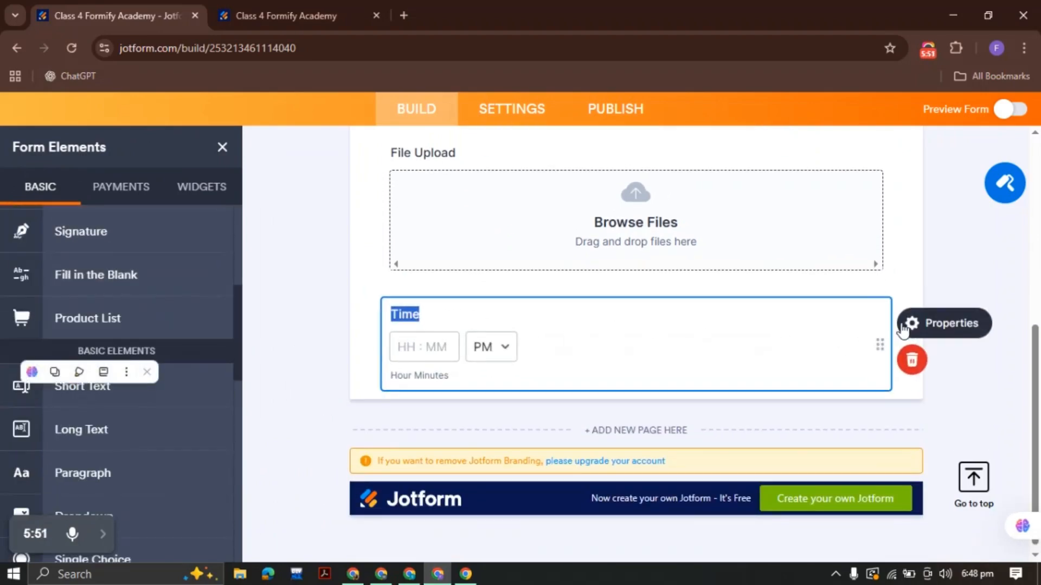
Open the Time field's properties and review its general settings, including label, alignment, Required and sublabels.
{"action": "left_click", "coordinate": [921, 323]}
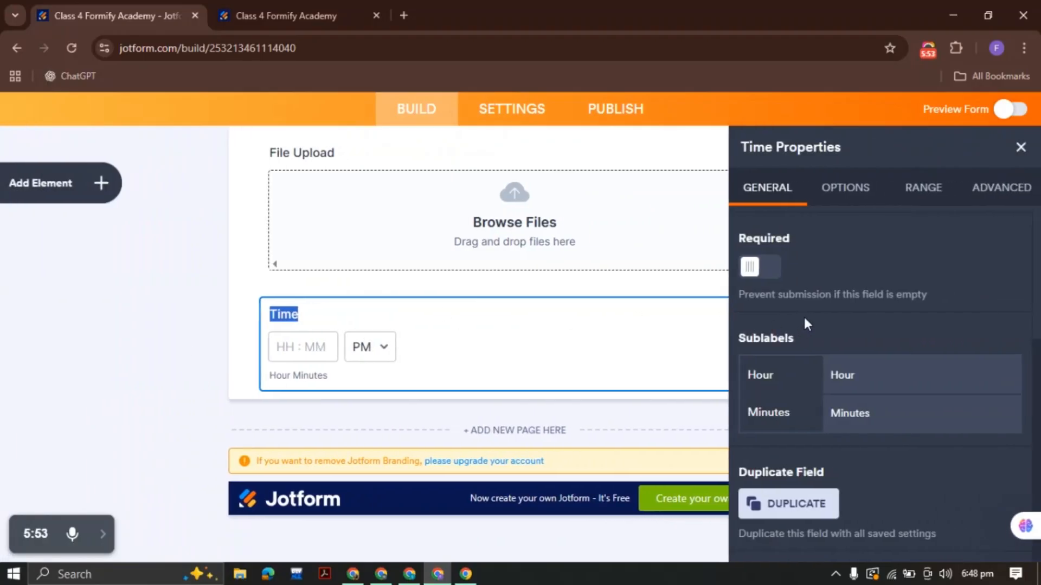
{"action": "scroll", "coordinate": [815, 298], "scroll_direction": "up", "scroll_amount": 4}
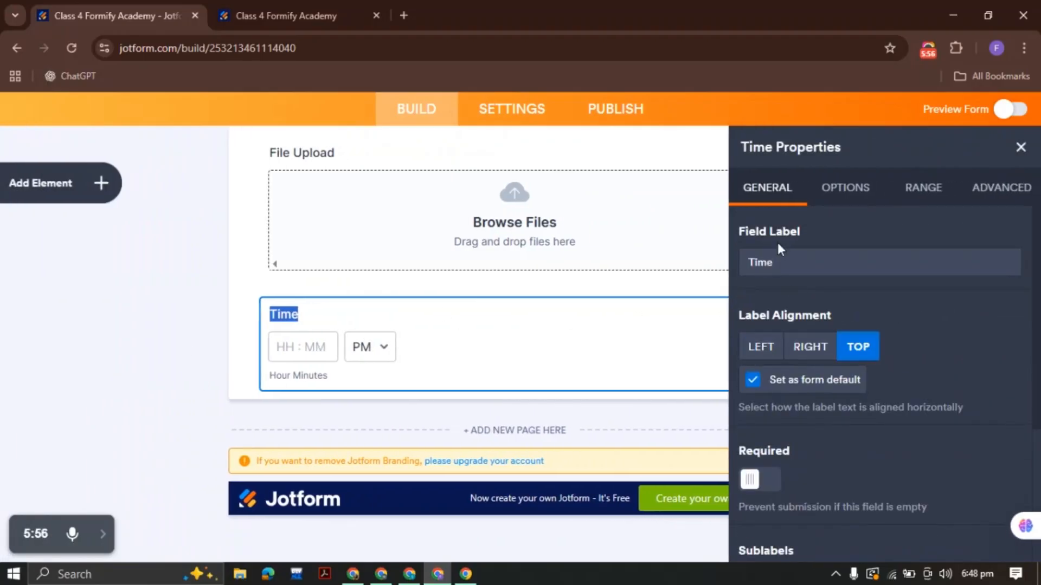
{"action": "scroll", "coordinate": [810, 455], "scroll_direction": "down", "scroll_amount": 4}
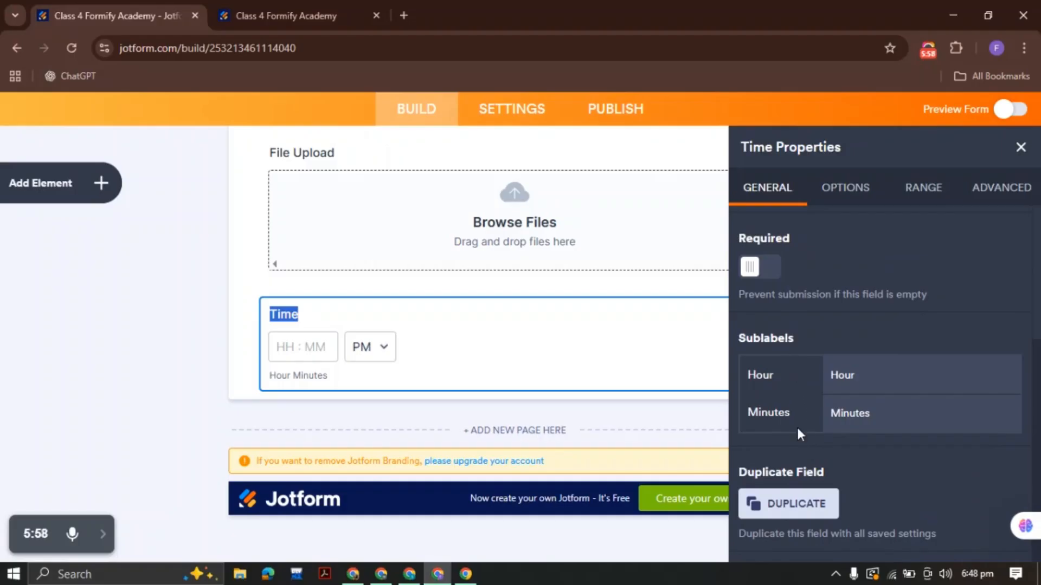
Try the AM Only and PM Only limits and the Current default time, restoring Both AM & PM and None.
{"action": "left_click", "coordinate": [844, 195]}
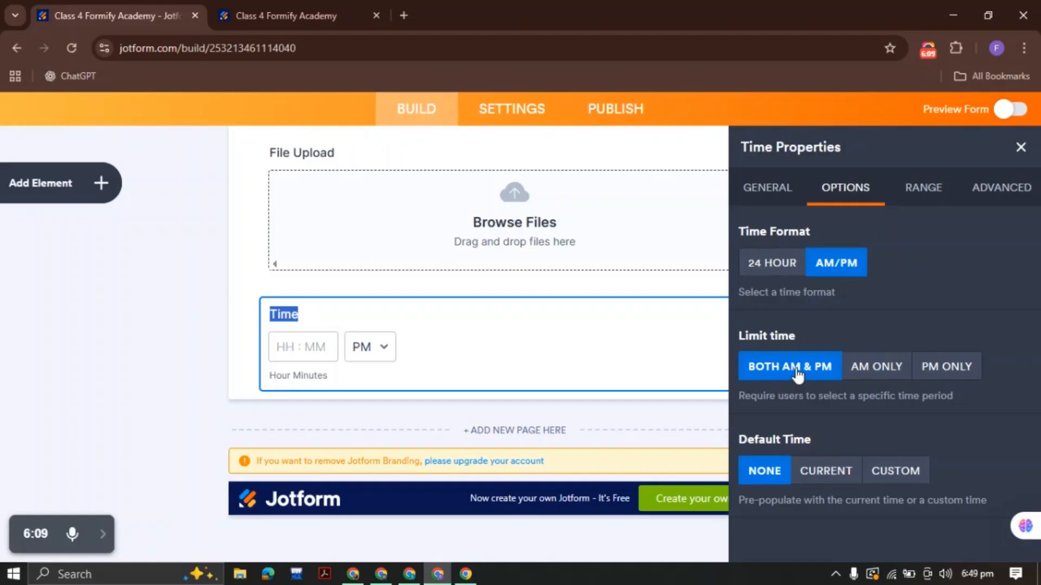
{"action": "left_click", "coordinate": [879, 371]}
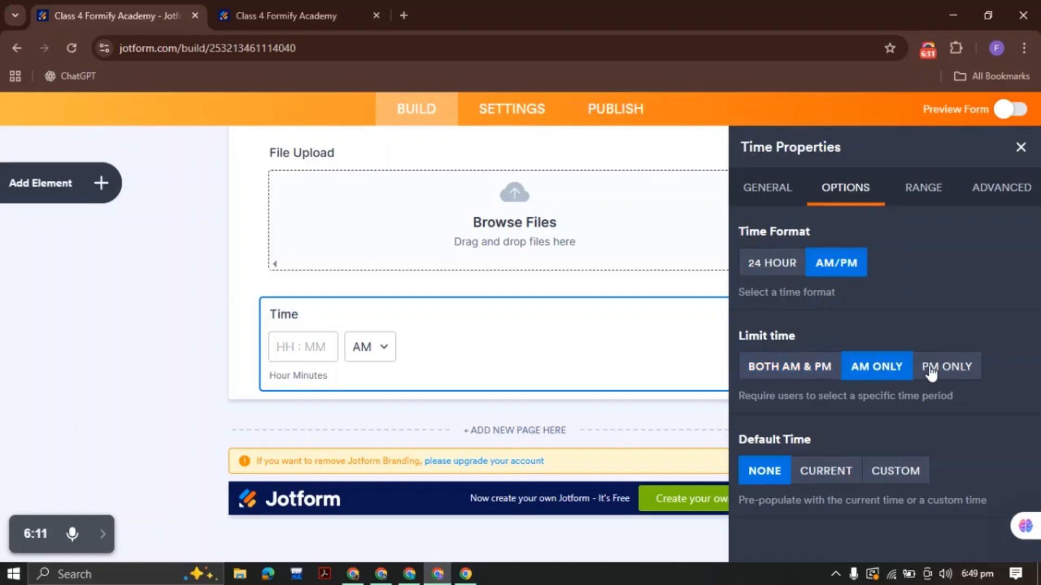
{"action": "left_click", "coordinate": [930, 372]}
{"action": "left_click", "coordinate": [787, 367]}
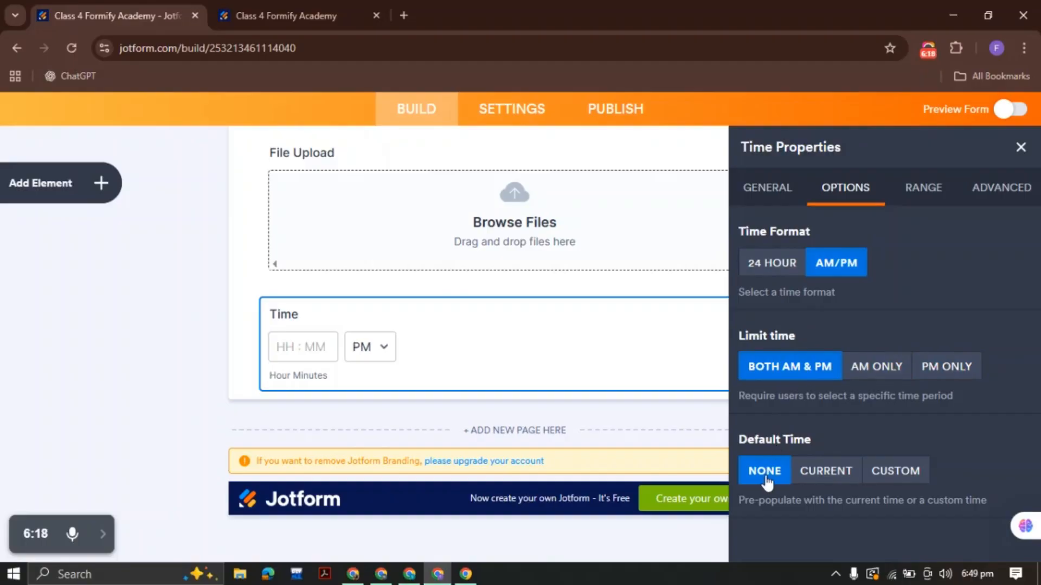
{"action": "left_click", "coordinate": [819, 481]}
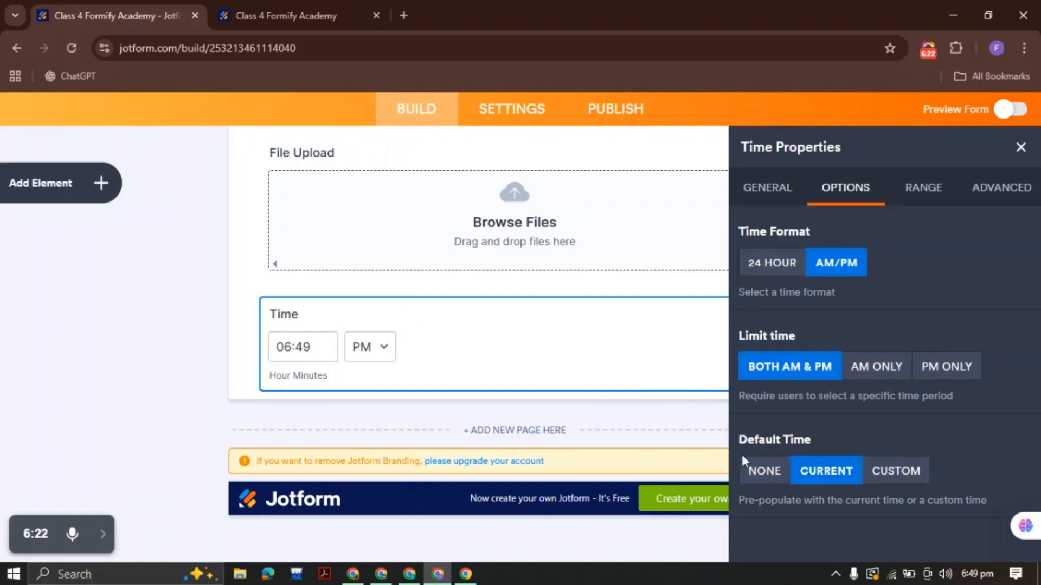
{"action": "left_click", "coordinate": [768, 479]}
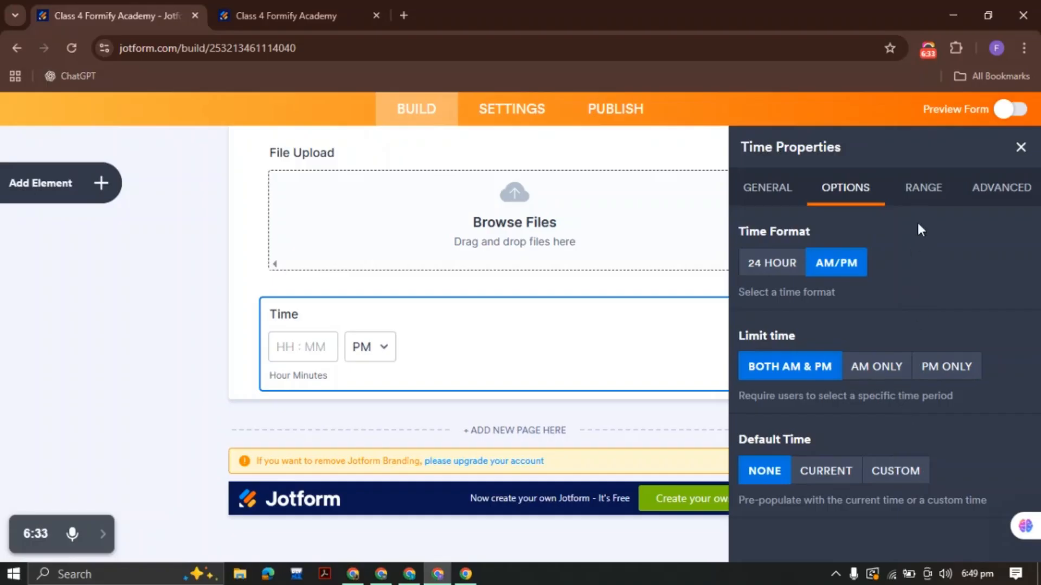
Enable Time Range for the Time field and select its Until separator text.
{"action": "left_click", "coordinate": [919, 195]}
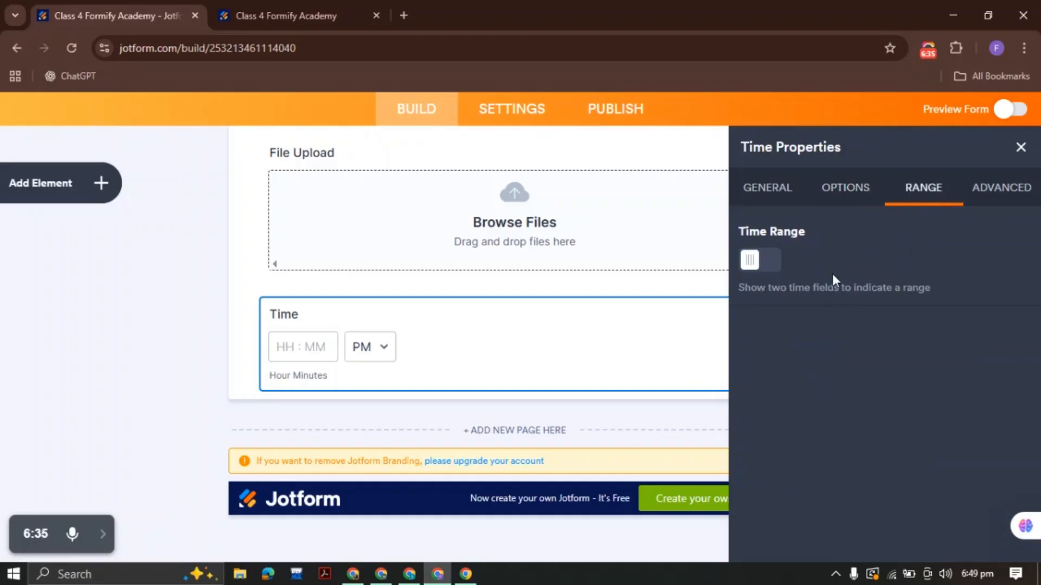
{"action": "left_click", "coordinate": [765, 262]}
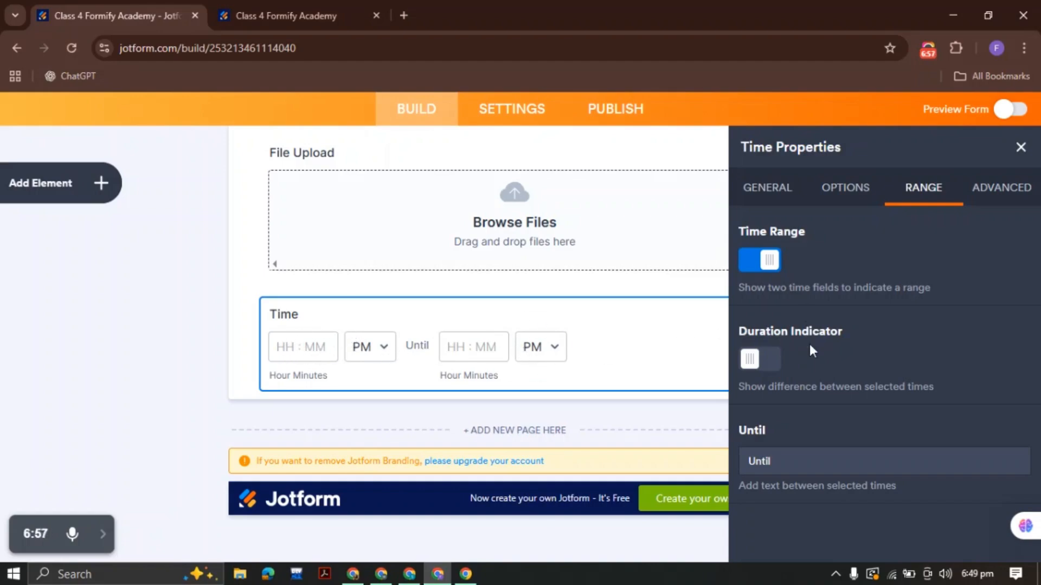
{"action": "double_click", "coordinate": [759, 461]}
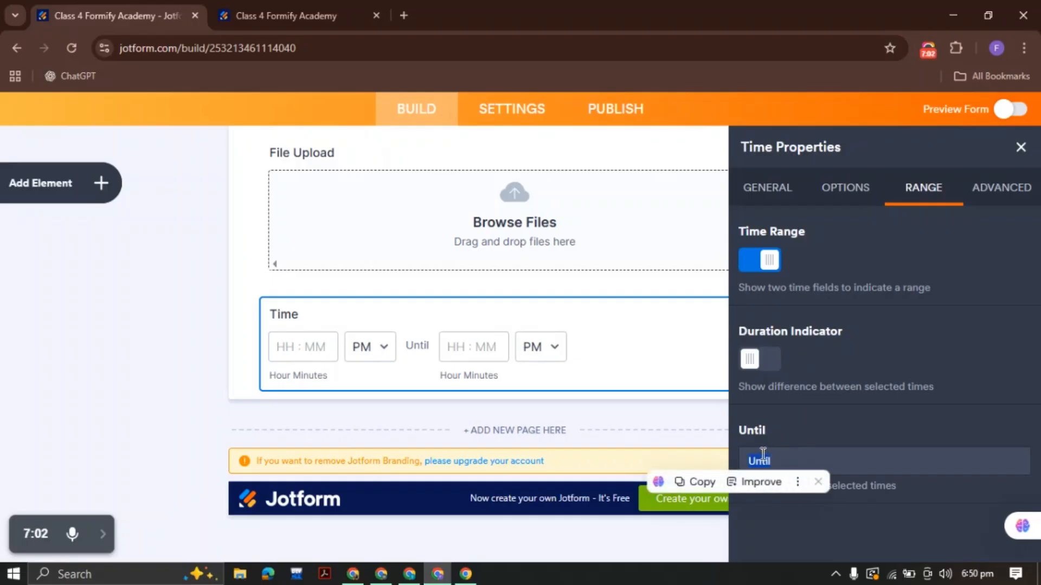
Review the Time field's advanced settings, including Hover Text, Read Only, Shrink and Hide field, and close its properties.
{"action": "left_click", "coordinate": [1002, 187]}
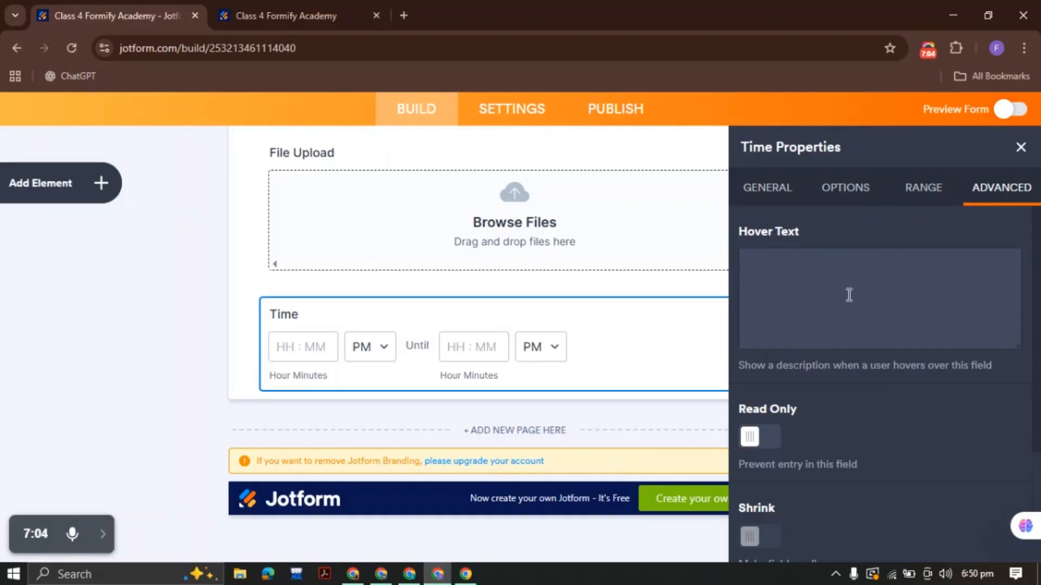
{"action": "scroll", "coordinate": [758, 412], "scroll_direction": "down", "scroll_amount": 1}
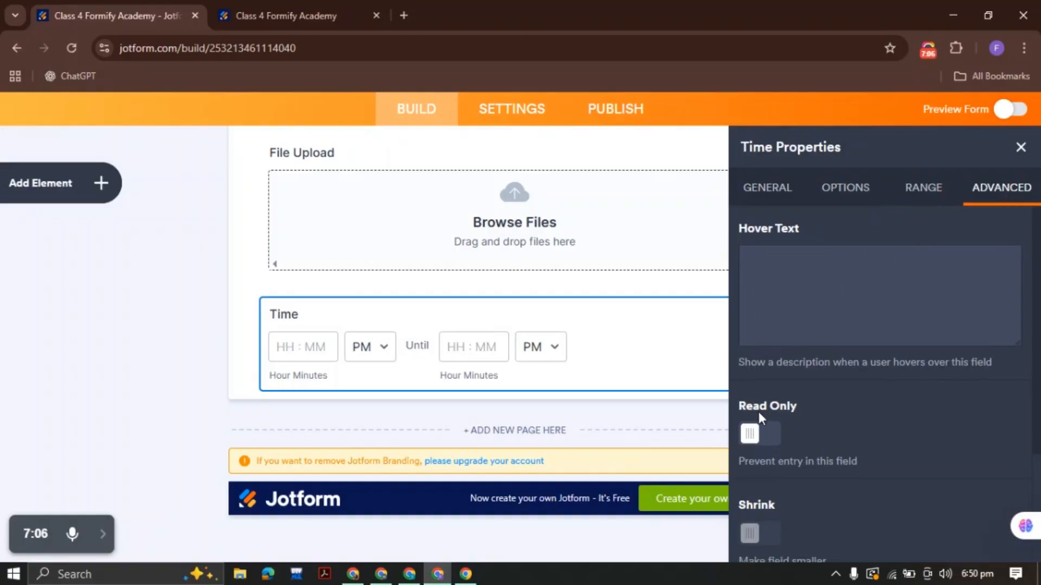
{"action": "scroll", "coordinate": [759, 411], "scroll_direction": "down", "scroll_amount": 3}
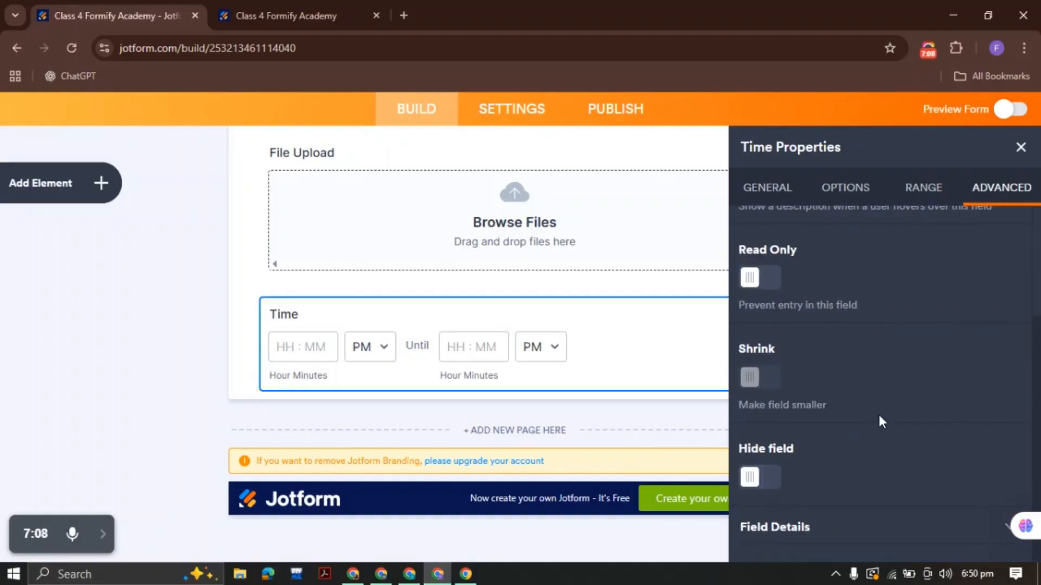
{"action": "left_click", "coordinate": [1020, 147]}
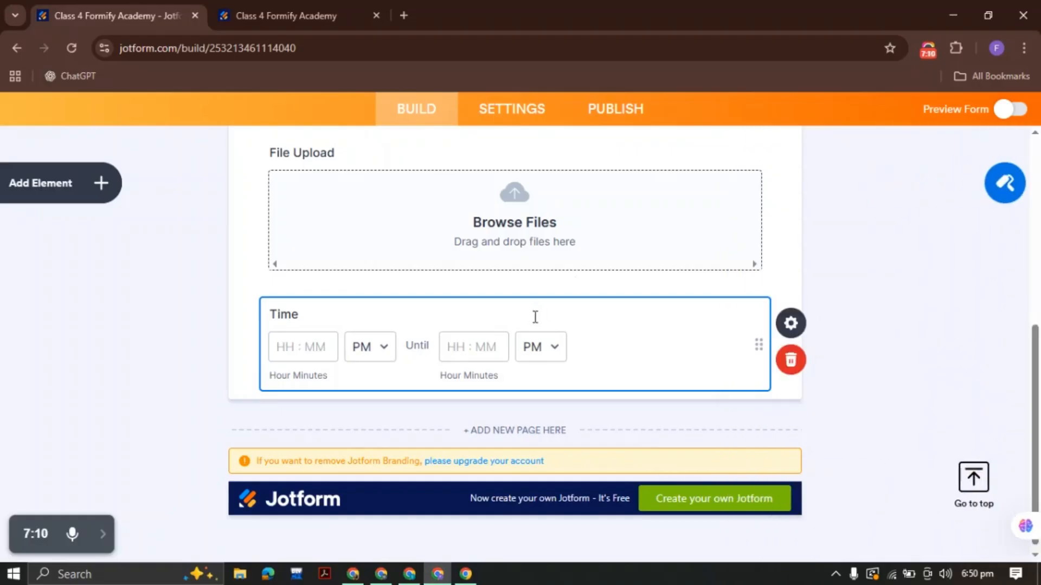
Add a Captcha element below the Time field.
{"action": "left_click", "coordinate": [101, 184]}
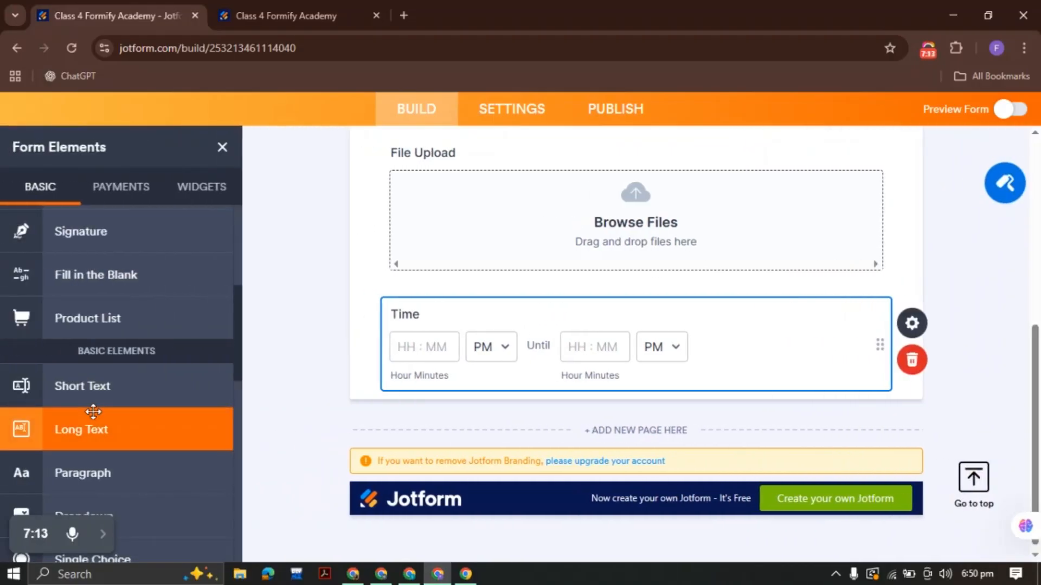
{"action": "scroll", "coordinate": [93, 412], "scroll_direction": "down", "scroll_amount": 9}
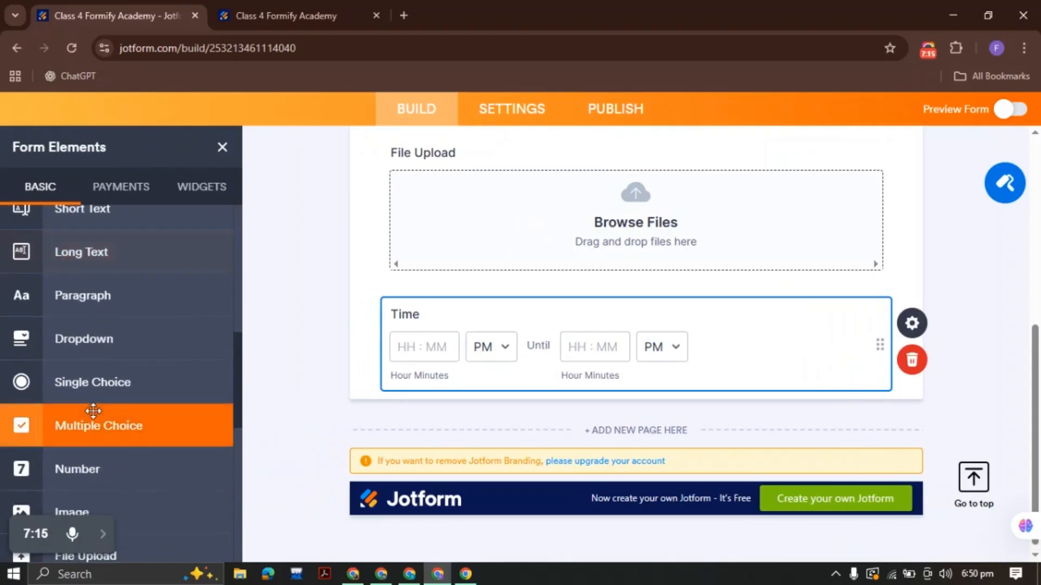
{"action": "scroll", "coordinate": [92, 409], "scroll_direction": "down", "scroll_amount": 3}
{"action": "scroll", "coordinate": [108, 344], "scroll_direction": "up", "scroll_amount": 3}
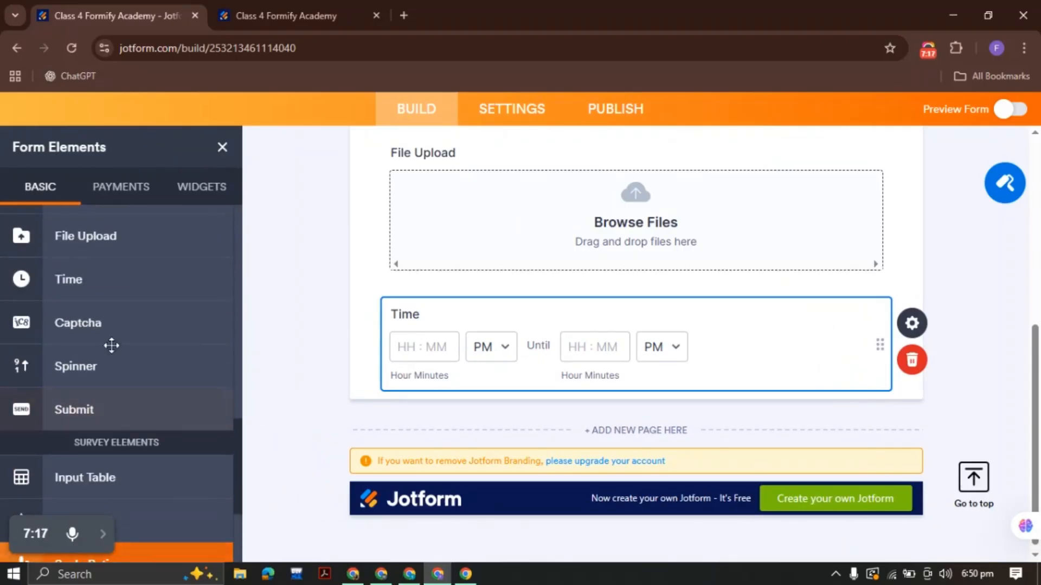
{"action": "left_click", "coordinate": [102, 317]}
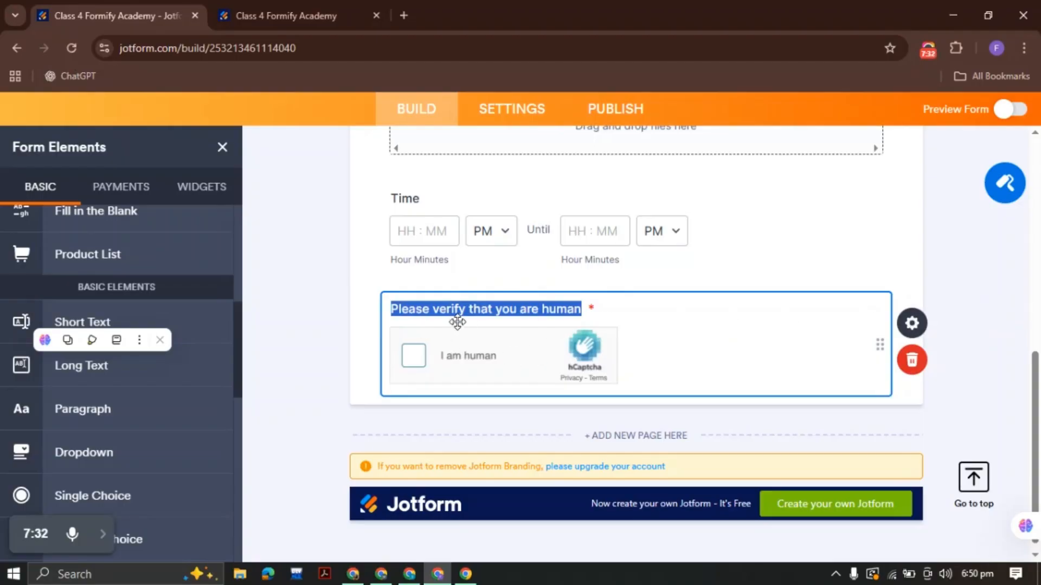
Open the Captcha field's properties and review its label, label alignment and captcha type settings.
{"action": "left_click", "coordinate": [912, 323]}
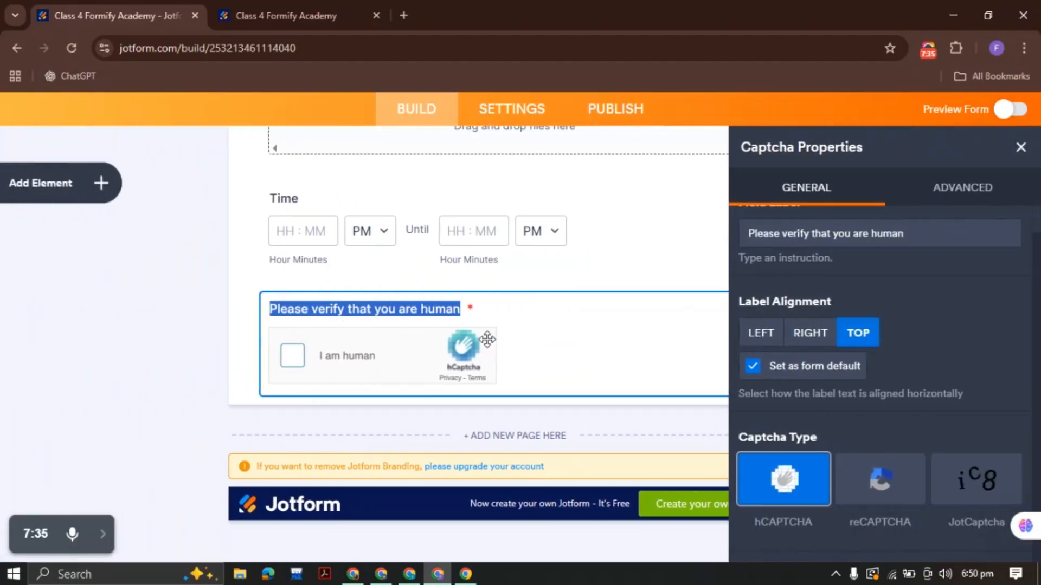
{"action": "scroll", "coordinate": [866, 264], "scroll_direction": "up", "scroll_amount": 1}
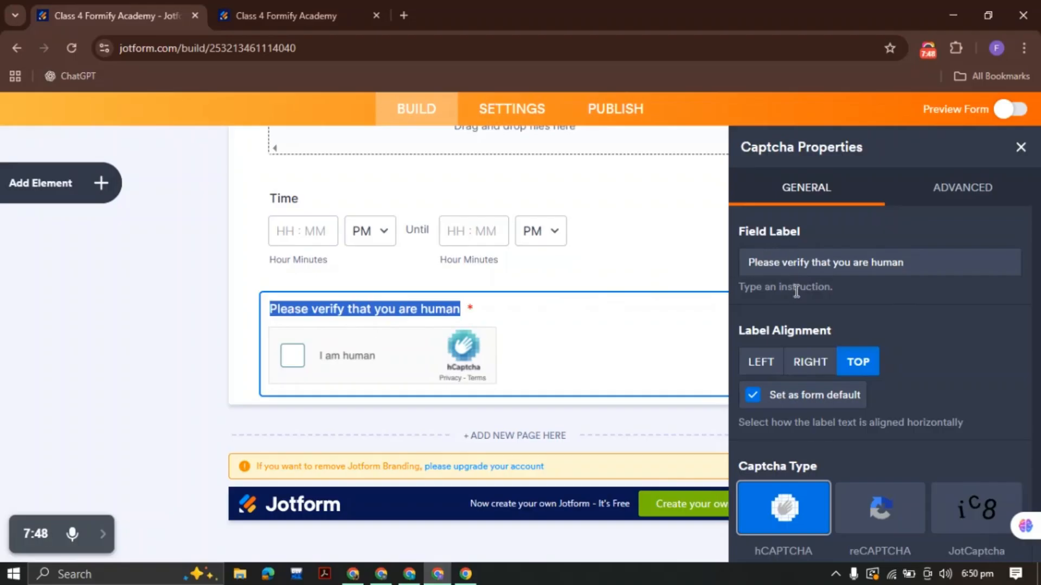
{"action": "scroll", "coordinate": [813, 429], "scroll_direction": "down", "scroll_amount": 1}
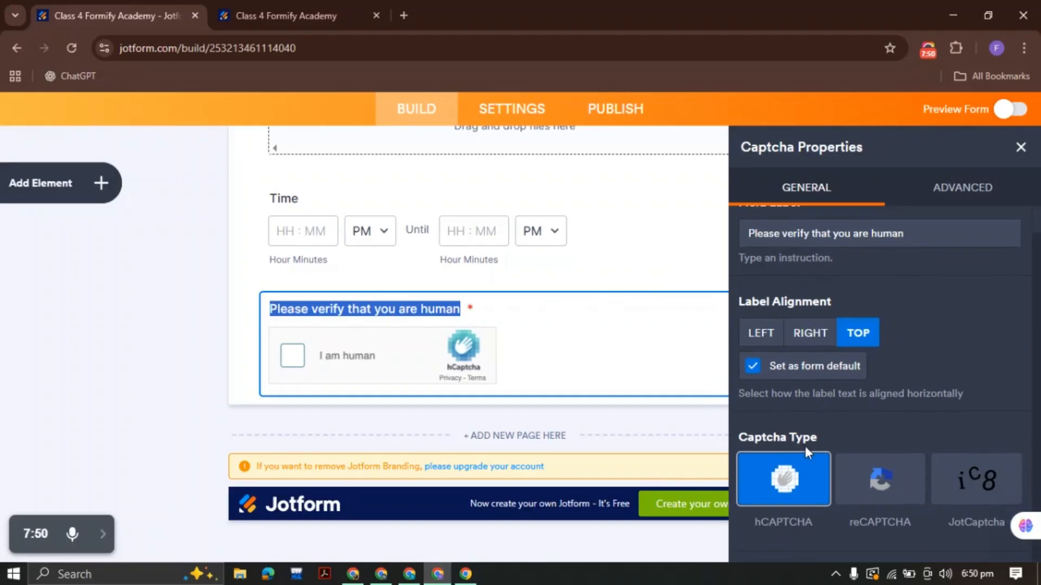
Try the reCAPTCHA and JotCaptcha types, restore hCAPTCHA, and check the Captcha's advanced settings before closing its properties.
{"action": "left_click", "coordinate": [880, 484]}
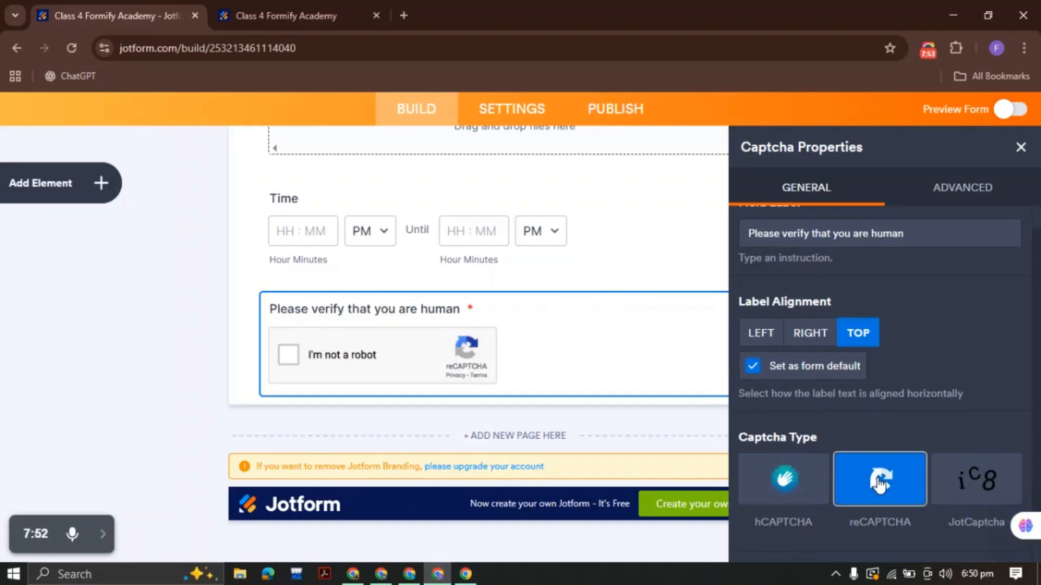
{"action": "left_click", "coordinate": [967, 479]}
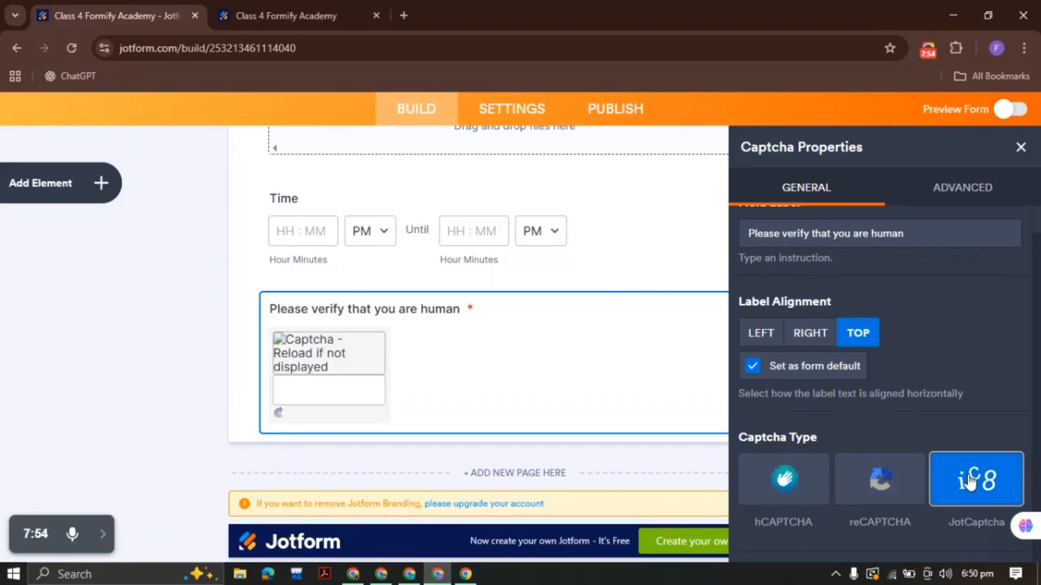
{"action": "left_click", "coordinate": [813, 484]}
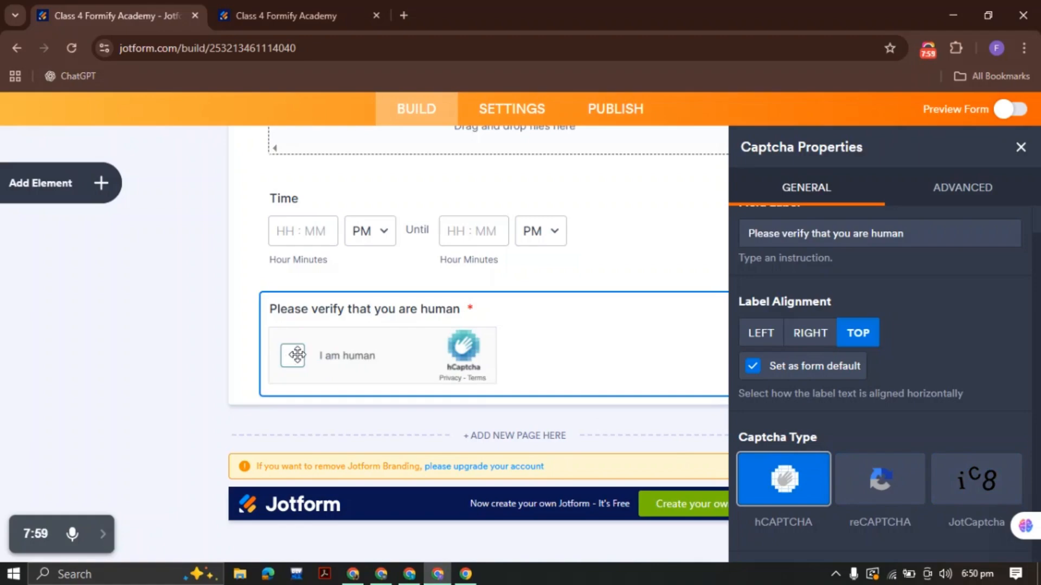
{"action": "left_click", "coordinate": [976, 189]}
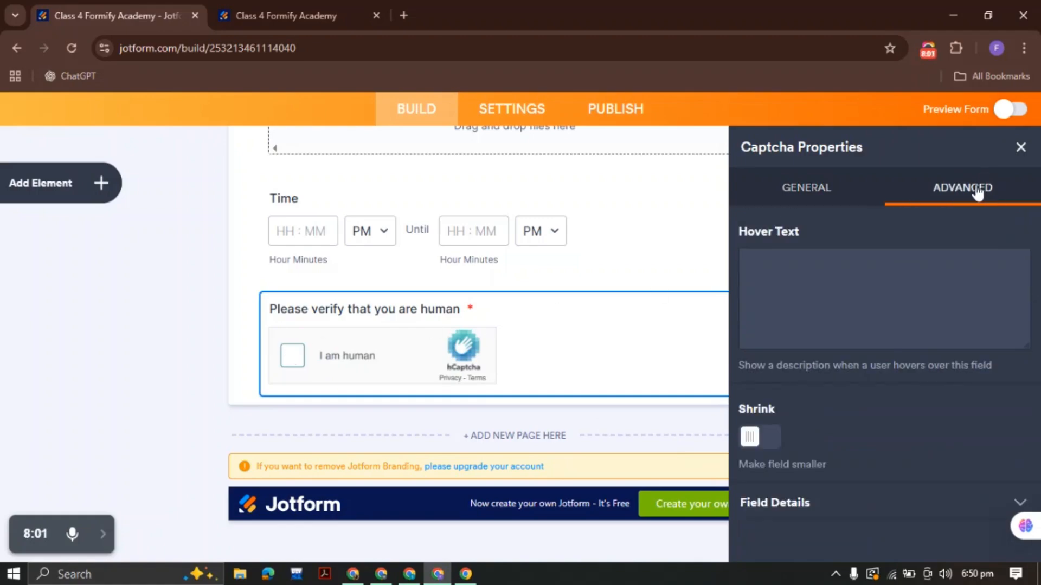
{"action": "left_click", "coordinate": [1020, 147]}
Add a Spinner element below the Captcha field.
{"action": "left_click", "coordinate": [101, 183]}
{"action": "scroll", "coordinate": [114, 350], "scroll_direction": "down", "scroll_amount": 10}
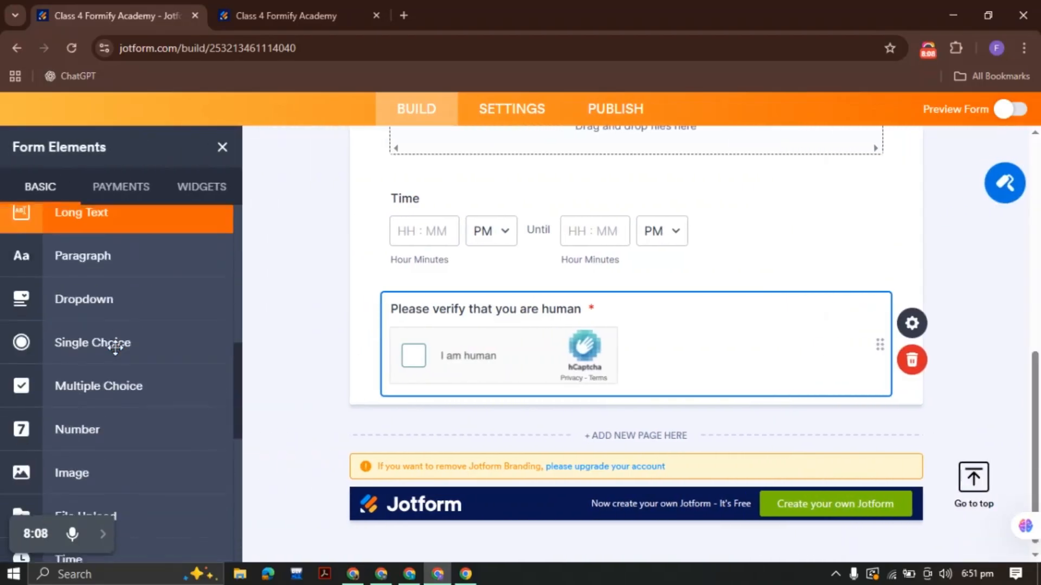
{"action": "left_click", "coordinate": [108, 270]}
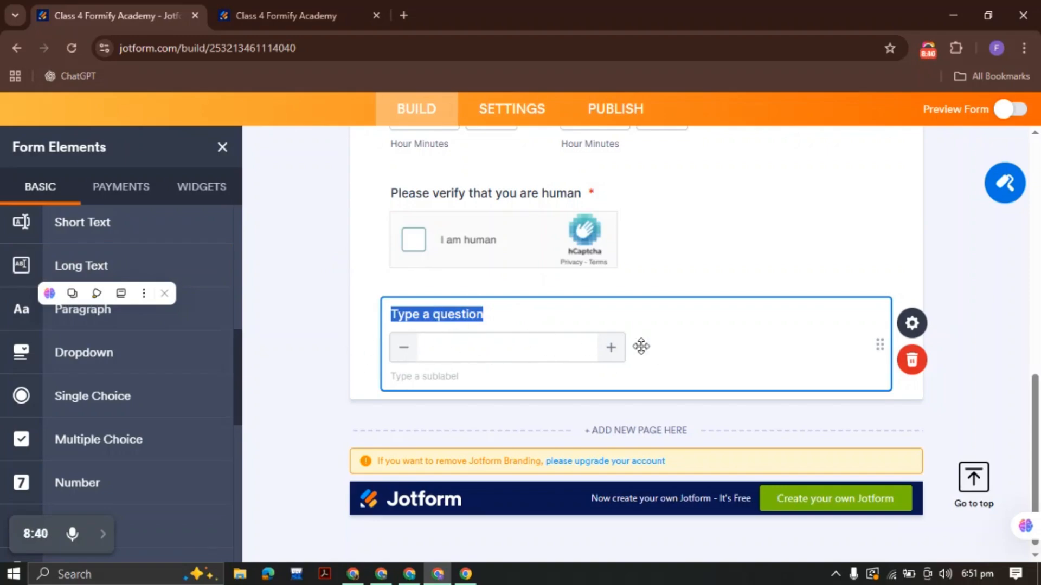
Test the Spinner field by raising its value to 6 and lowering it to 3.
{"action": "left_click", "coordinate": [404, 353]}
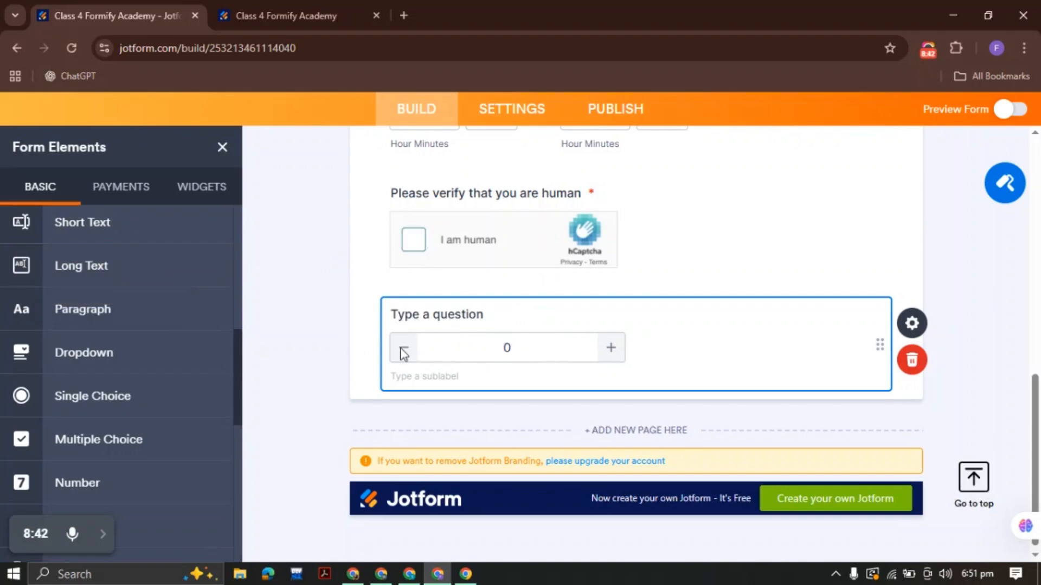
{"action": "left_click", "coordinate": [404, 354]}
{"action": "left_click", "coordinate": [480, 351]}
{"action": "left_click", "coordinate": [481, 351]}
{"action": "left_click", "coordinate": [481, 351]}
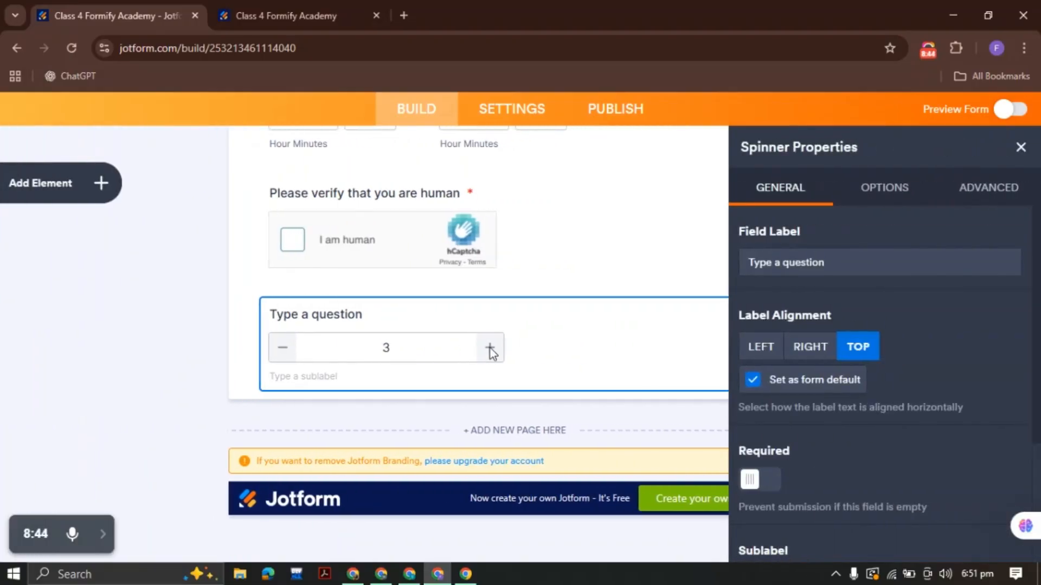
{"action": "left_click", "coordinate": [481, 351]}
{"action": "left_click", "coordinate": [480, 351]}
{"action": "left_click", "coordinate": [481, 351]}
{"action": "left_click", "coordinate": [481, 351]}
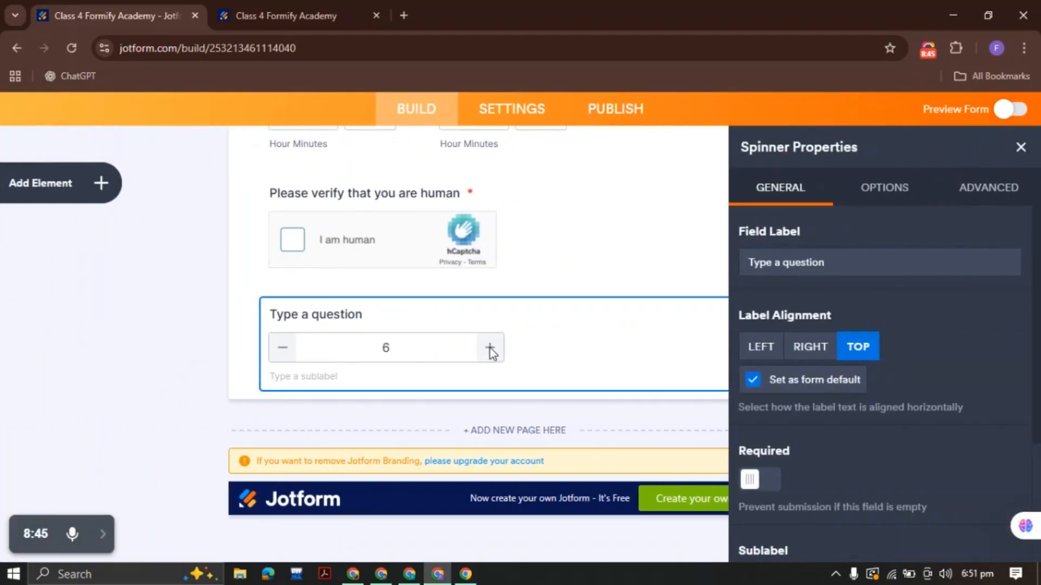
{"action": "left_click", "coordinate": [291, 352]}
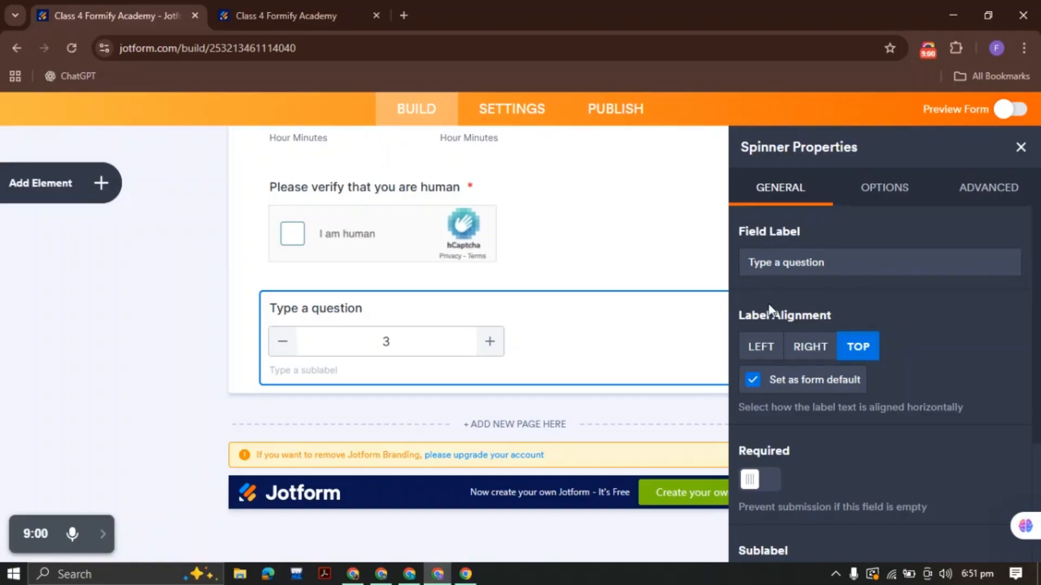
Review the Spinner's general settings and enable Entry Limits with a minimum of 0 and a maximum of 1000.
{"action": "scroll", "coordinate": [795, 317], "scroll_direction": "down", "scroll_amount": 3}
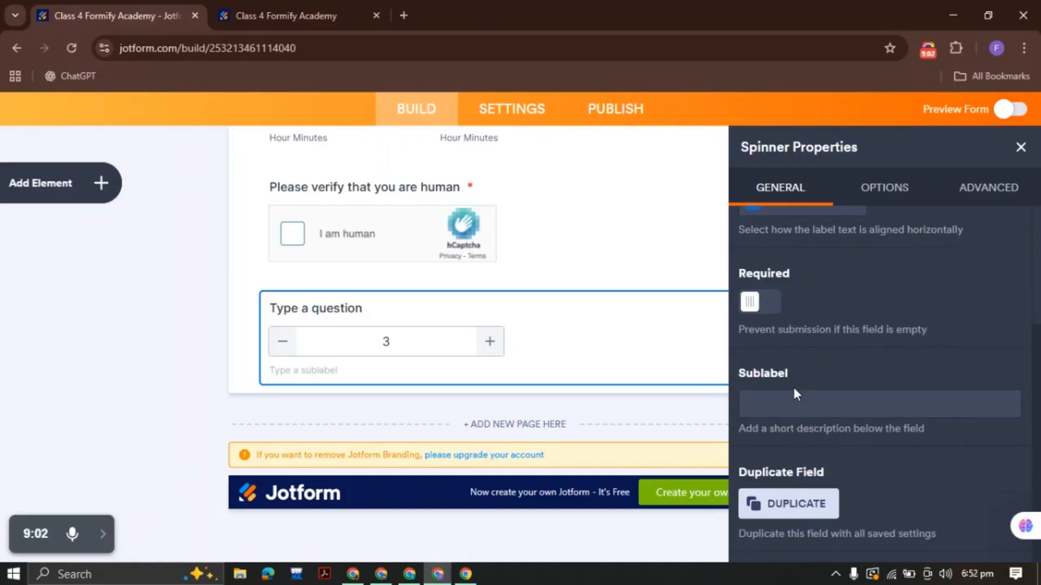
{"action": "scroll", "coordinate": [882, 313], "scroll_direction": "up", "scroll_amount": 3}
{"action": "left_click", "coordinate": [889, 198]}
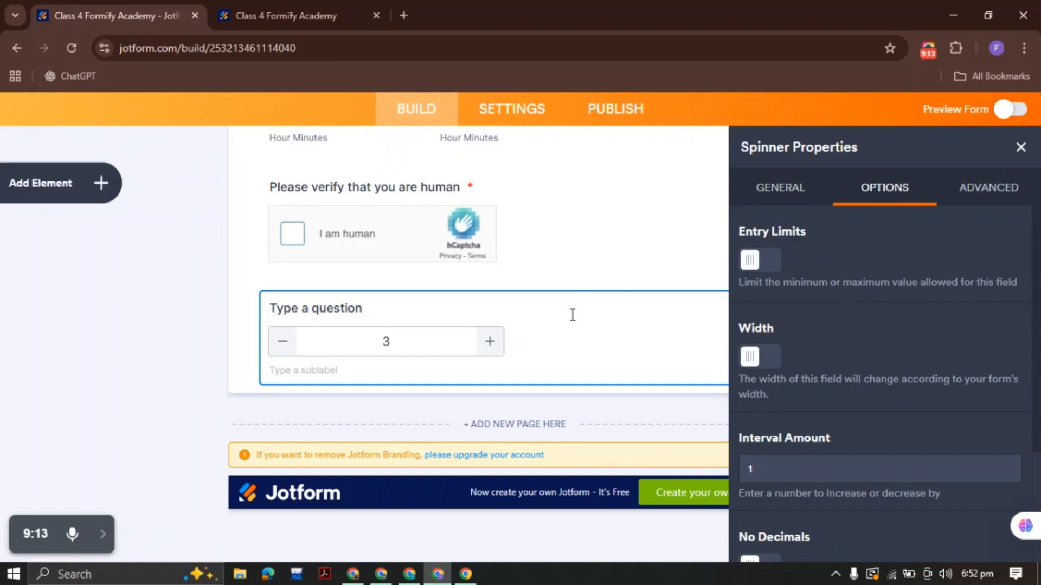
{"action": "left_click", "coordinate": [764, 261]}
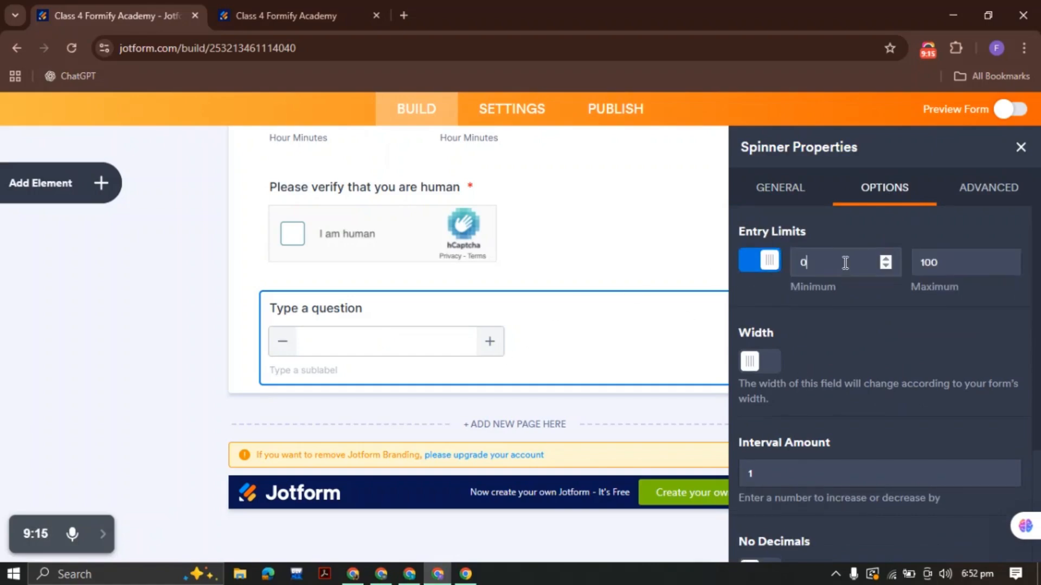
{"action": "left_click", "coordinate": [947, 263]}
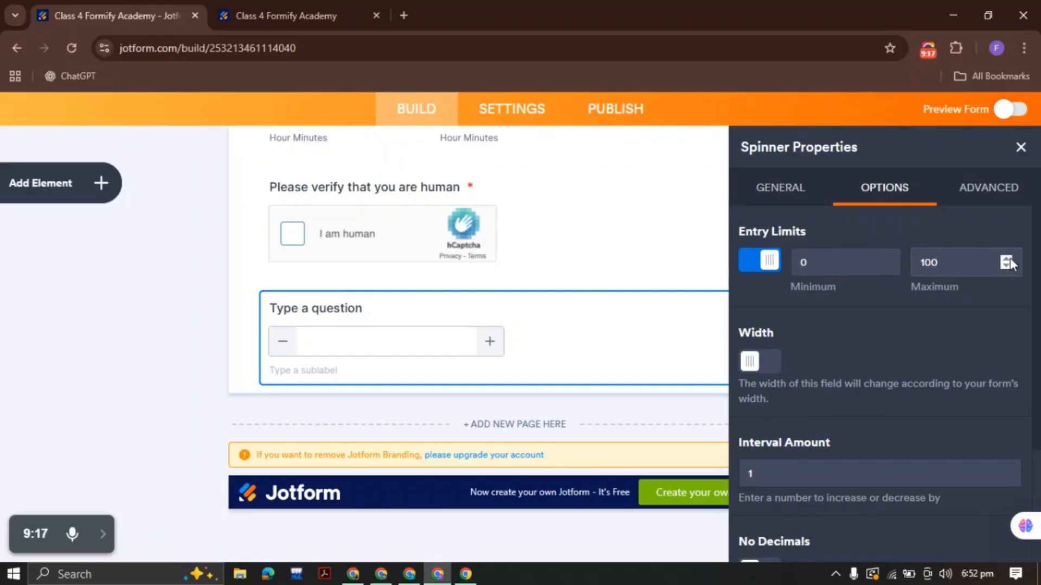
{"action": "type", "text": "0"}
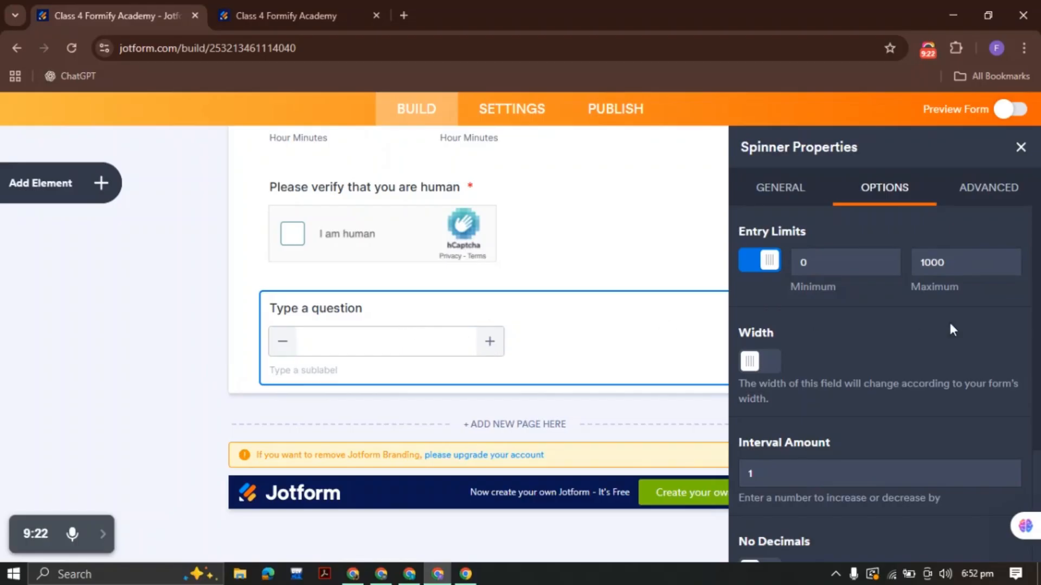
Enable a custom width for the Spinner field and increase it to 372 px.
{"action": "left_click", "coordinate": [771, 361]}
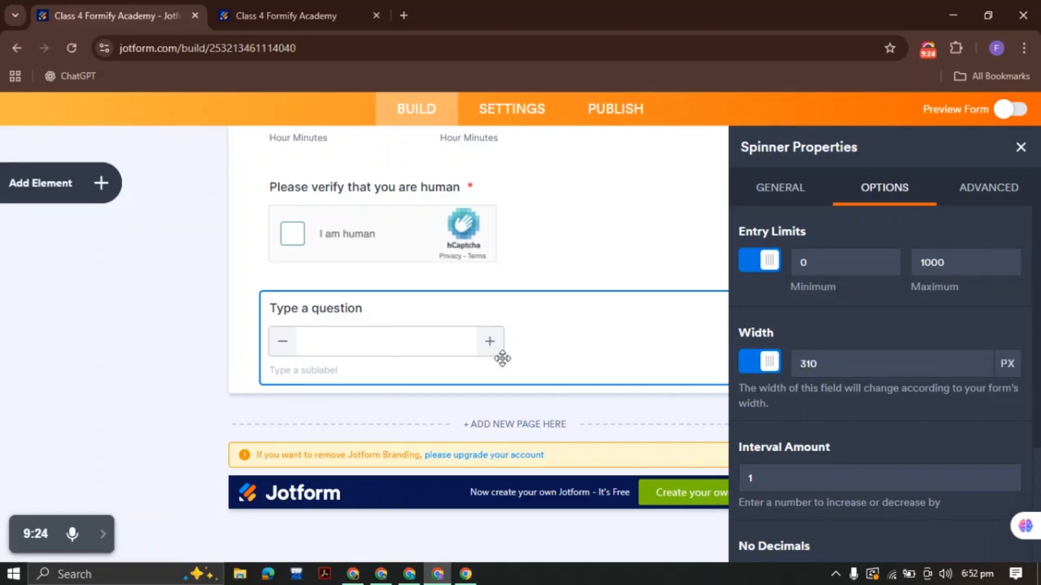
{"action": "left_click", "coordinate": [979, 360]}
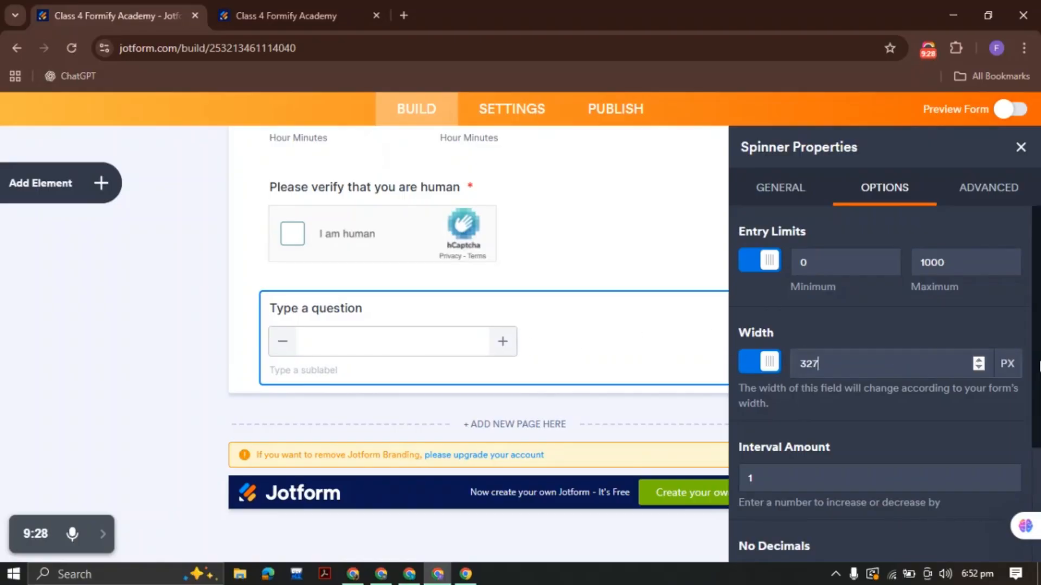
{"action": "left_click", "coordinate": [979, 360]}
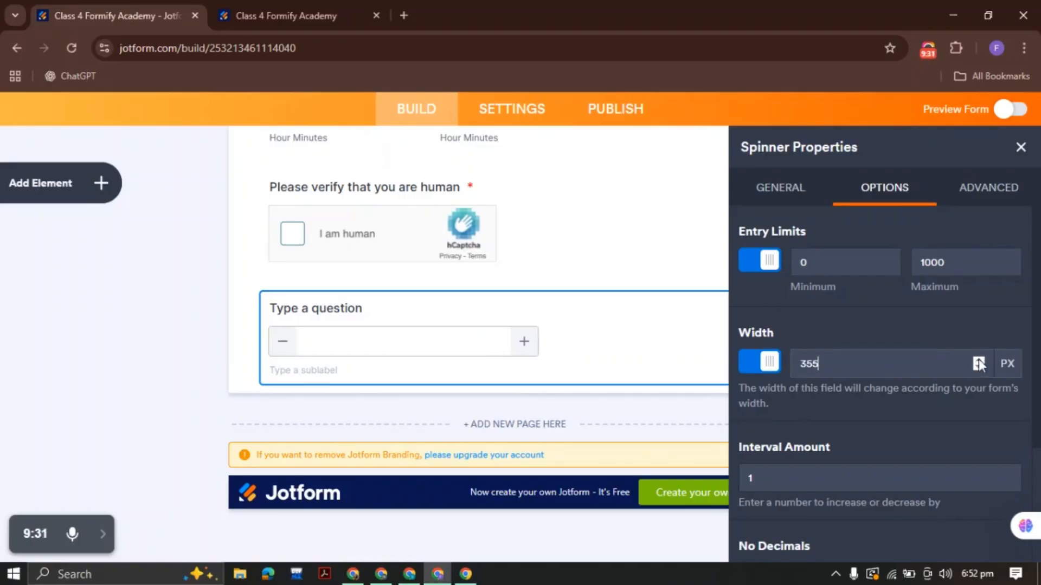
Set the Spinner's Interval Amount to 5 and test the stepping before and after the change.
{"action": "scroll", "coordinate": [849, 434], "scroll_direction": "down", "scroll_amount": 3}
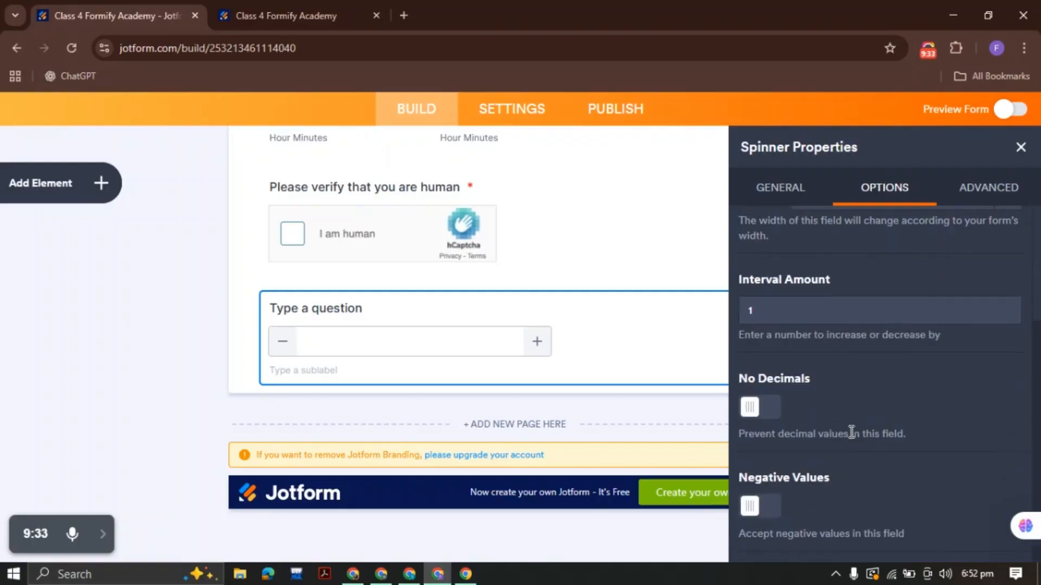
{"action": "left_click", "coordinate": [537, 341]}
{"action": "left_click", "coordinate": [536, 342]}
{"action": "left_click", "coordinate": [797, 312]}
{"action": "type", "text": "5"}
{"action": "left_click", "coordinate": [537, 345]}
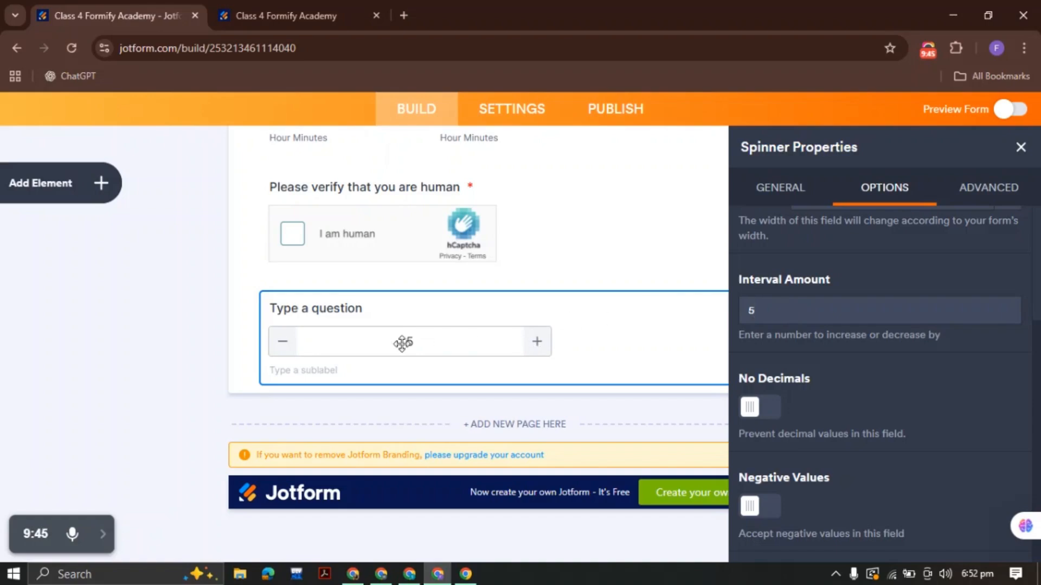
{"action": "left_click", "coordinate": [535, 347]}
{"action": "left_click", "coordinate": [535, 342]}
Enable No Decimals and Negative Values for the Spinner field.
{"action": "left_click", "coordinate": [761, 413]}
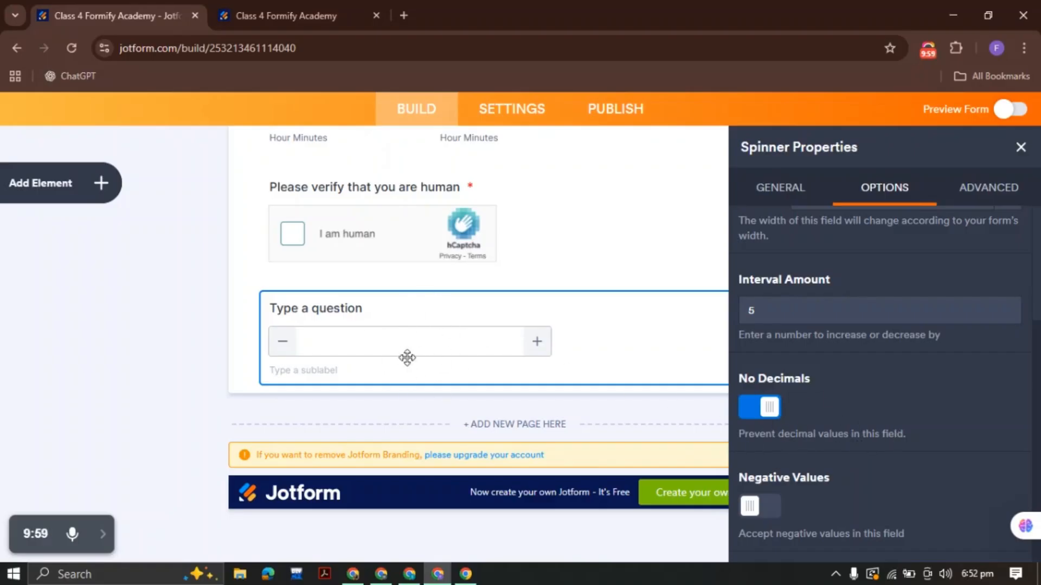
{"action": "left_click", "coordinate": [774, 507]}
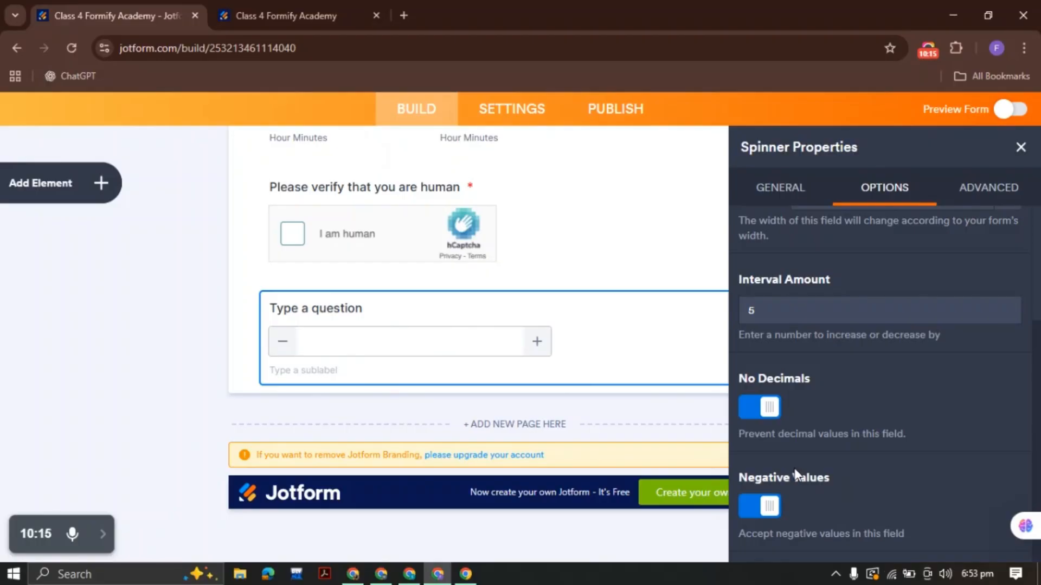
{"action": "scroll", "coordinate": [924, 467], "scroll_direction": "up", "scroll_amount": 3}
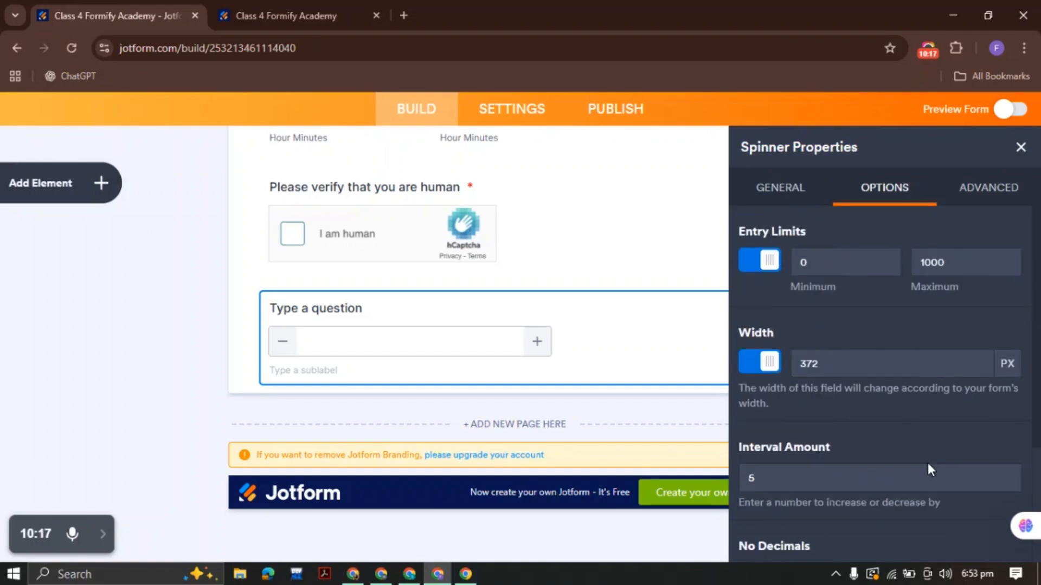
Enable a default value for the Spinner field and set it to 4.
{"action": "left_click", "coordinate": [969, 203]}
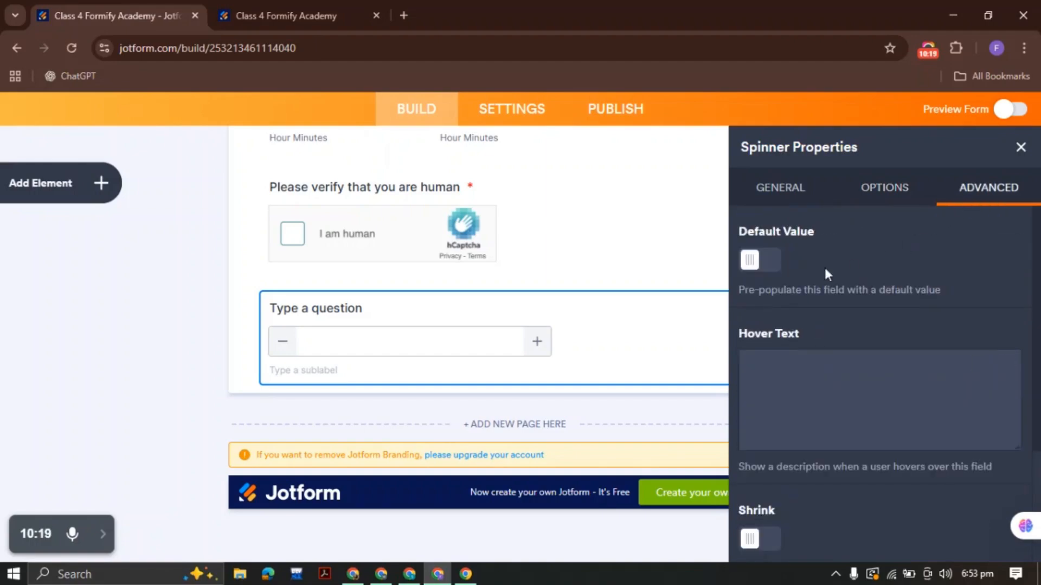
{"action": "left_click", "coordinate": [763, 262]}
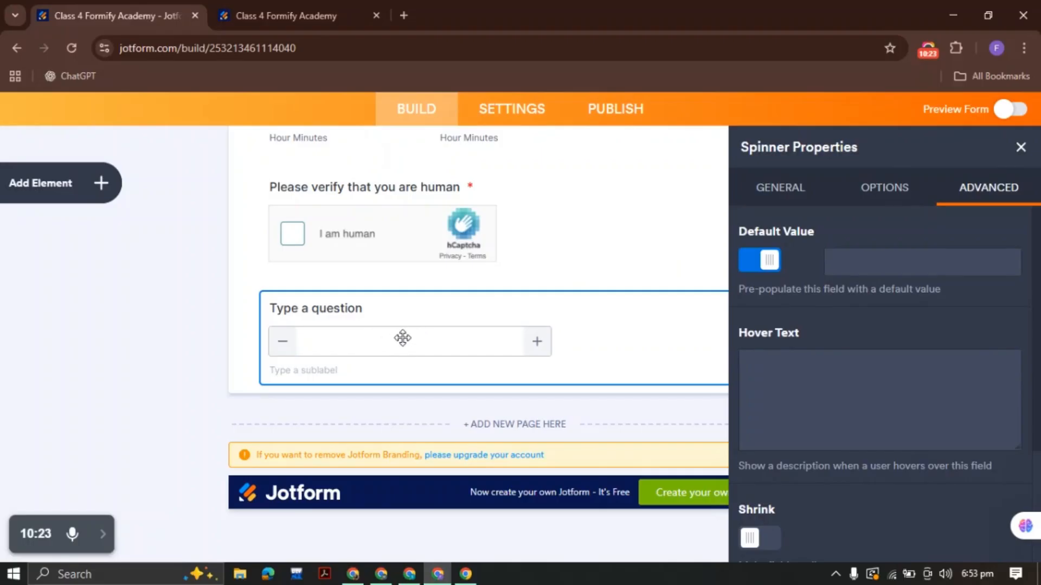
{"action": "left_click", "coordinate": [843, 264]}
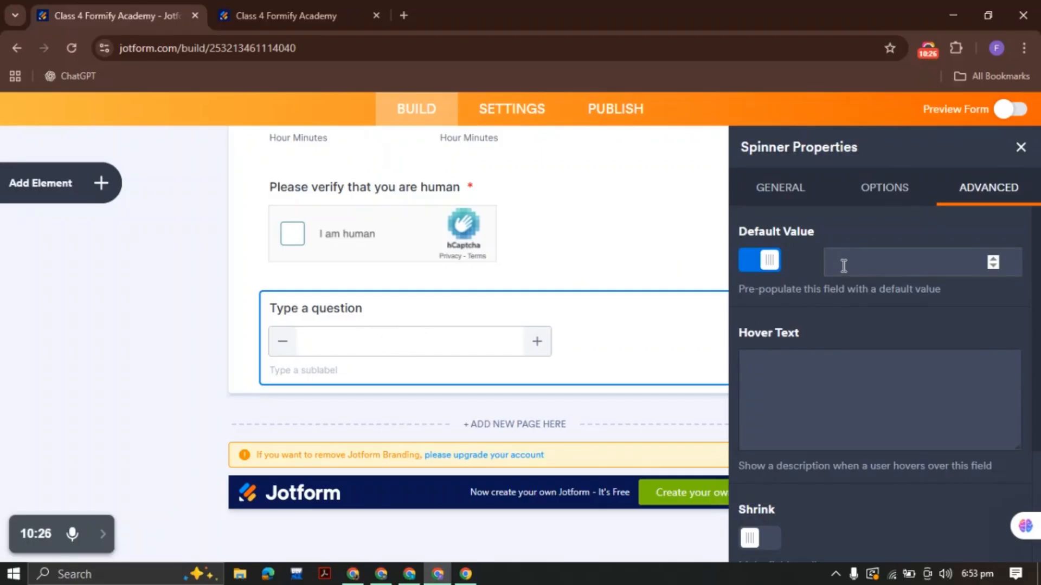
{"action": "type", "text": "4"}
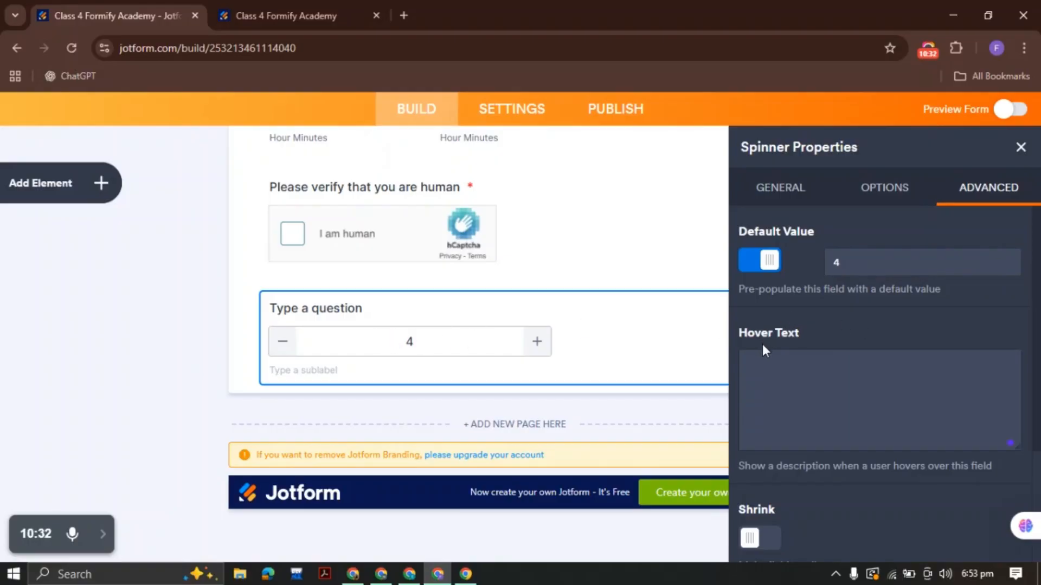
Try the Spinner's Shrink option, switch it back off and close the field's properties.
{"action": "scroll", "coordinate": [762, 344], "scroll_direction": "down", "scroll_amount": 3}
{"action": "left_click", "coordinate": [765, 378]}
{"action": "left_click", "coordinate": [762, 386]}
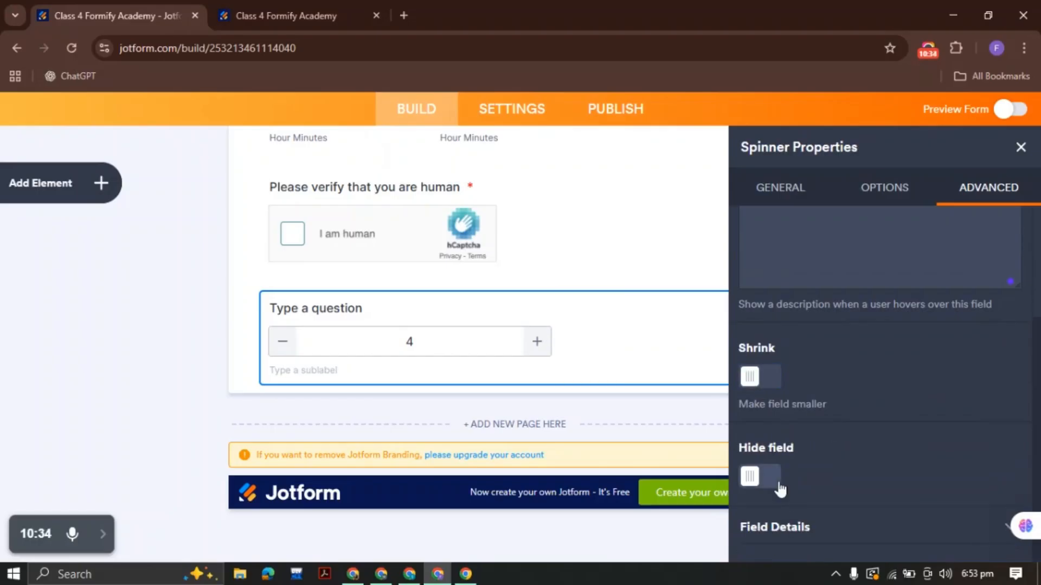
{"action": "left_click", "coordinate": [1023, 148]}
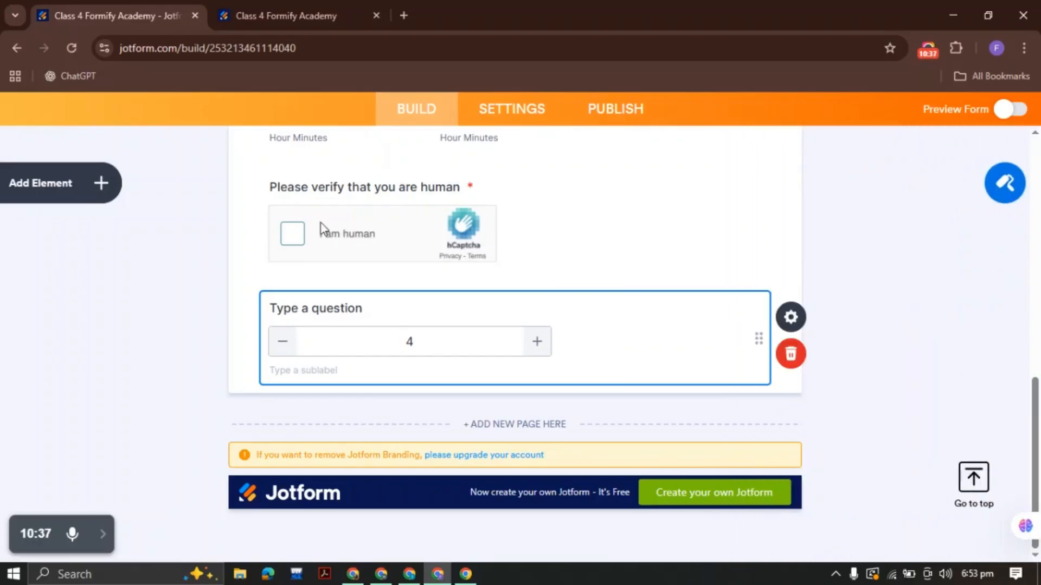
Add a Submit button below the Spinner field.
{"action": "left_click", "coordinate": [101, 182]}
{"action": "scroll", "coordinate": [96, 355], "scroll_direction": "down", "scroll_amount": 3}
{"action": "scroll", "coordinate": [96, 363], "scroll_direction": "down", "scroll_amount": 3}
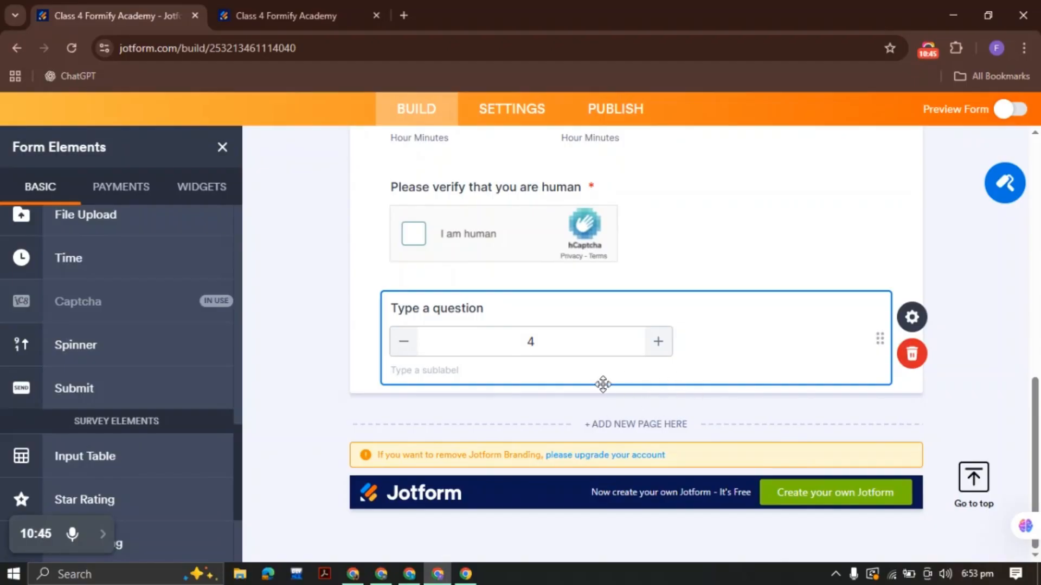
{"action": "left_click", "coordinate": [93, 390]}
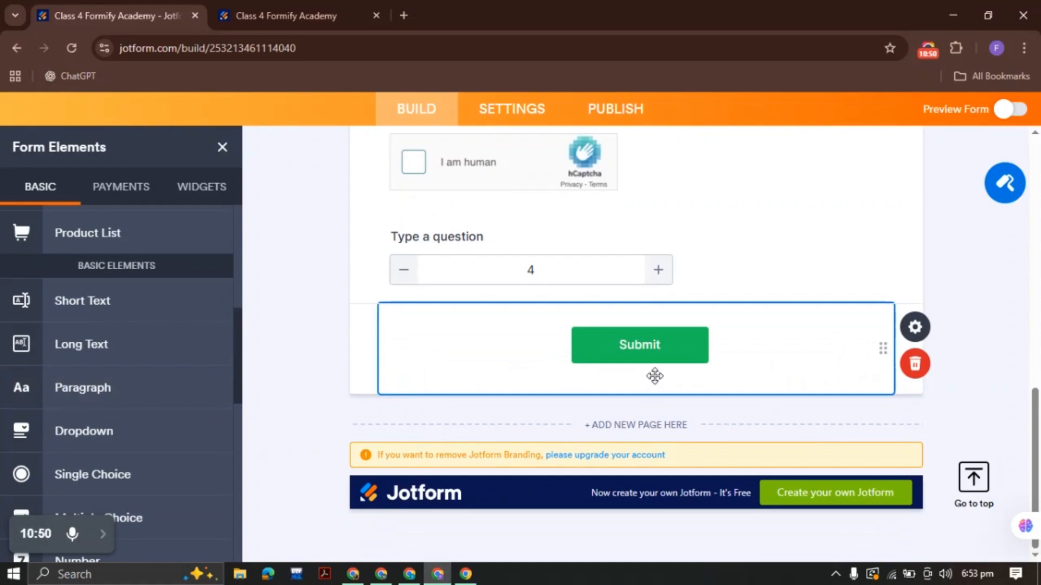
Add a second Submit button and remove the extra one from the form.
{"action": "scroll", "coordinate": [177, 393], "scroll_direction": "down", "scroll_amount": 5}
{"action": "left_click", "coordinate": [130, 461]}
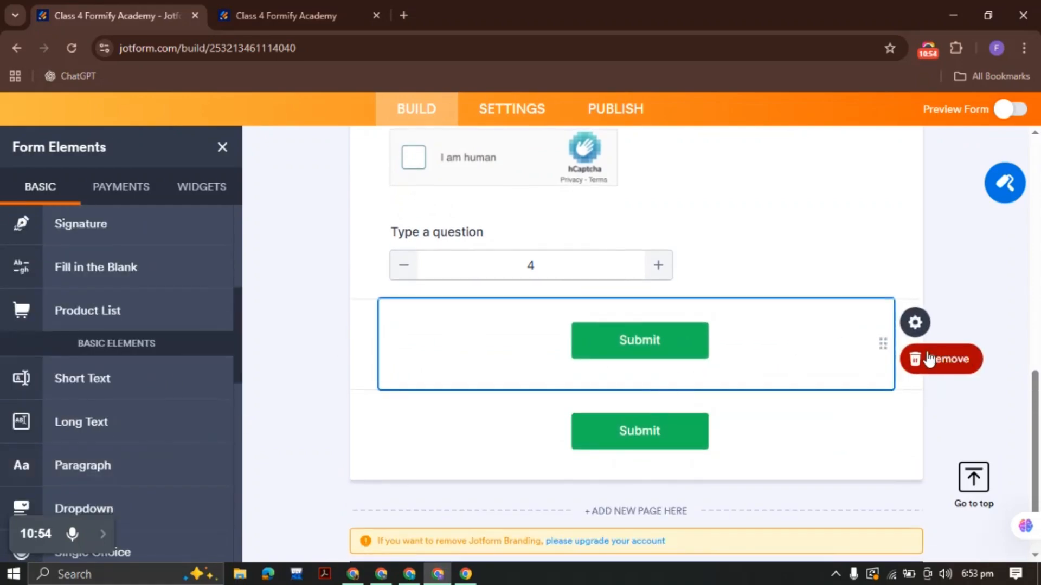
{"action": "left_click", "coordinate": [938, 362]}
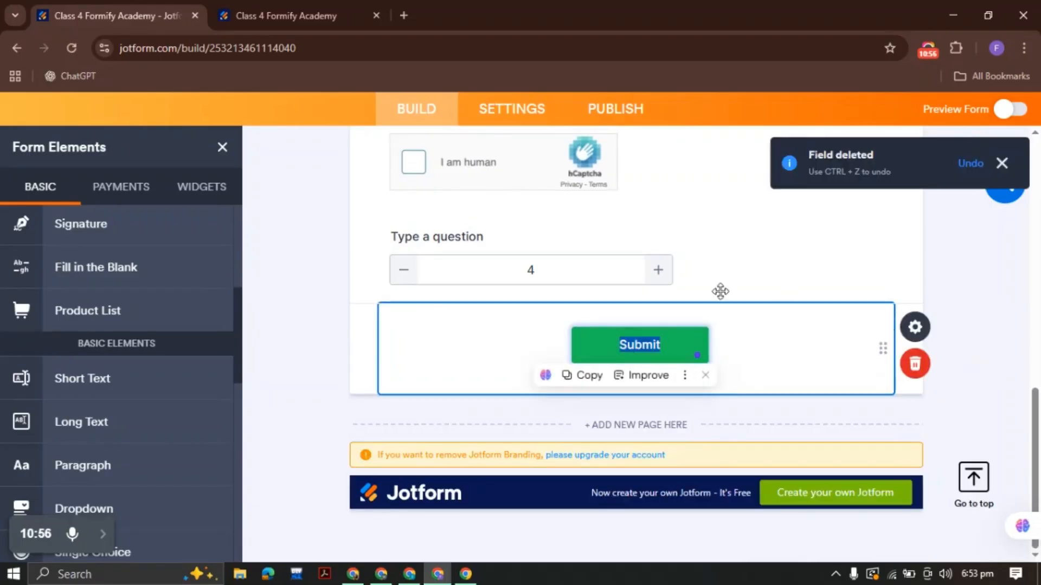
Add a Star Rating element between the Spinner field and the Submit button.
{"action": "left_click", "coordinate": [579, 279]}
{"action": "scroll", "coordinate": [93, 372], "scroll_direction": "down", "scroll_amount": 10}
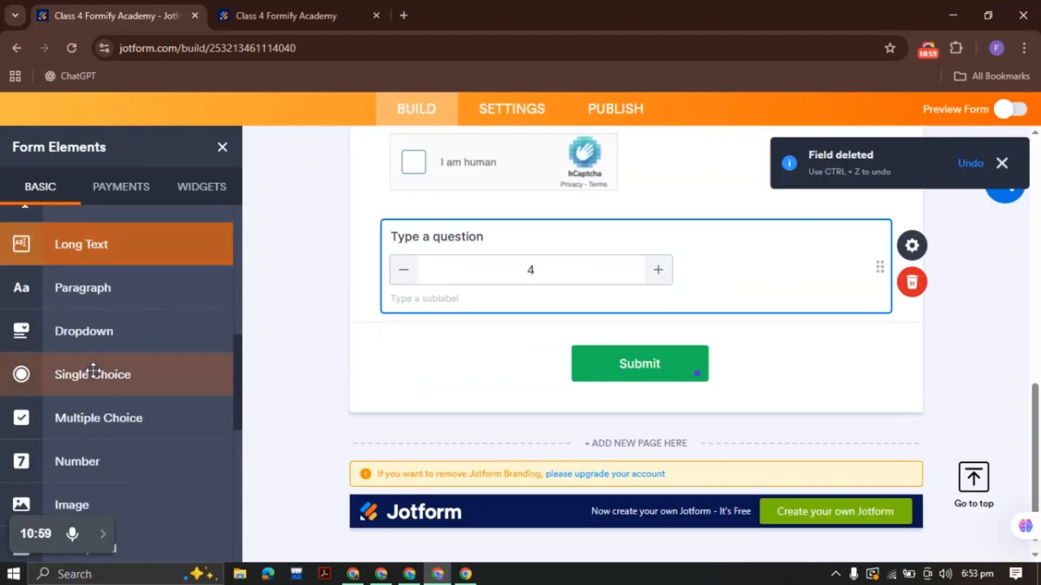
{"action": "scroll", "coordinate": [92, 369], "scroll_direction": "down", "scroll_amount": 3}
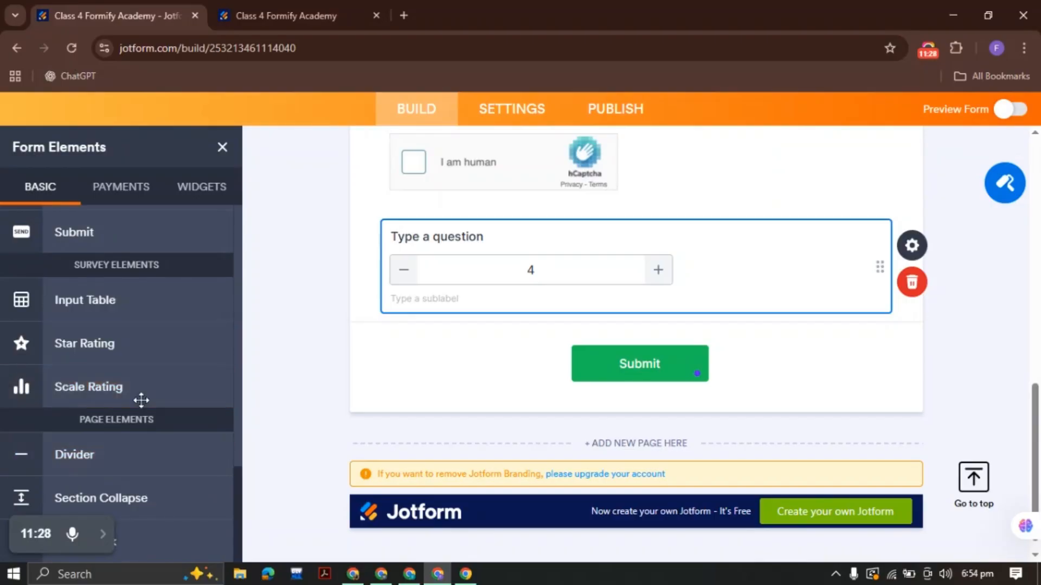
{"action": "left_click", "coordinate": [120, 343]}
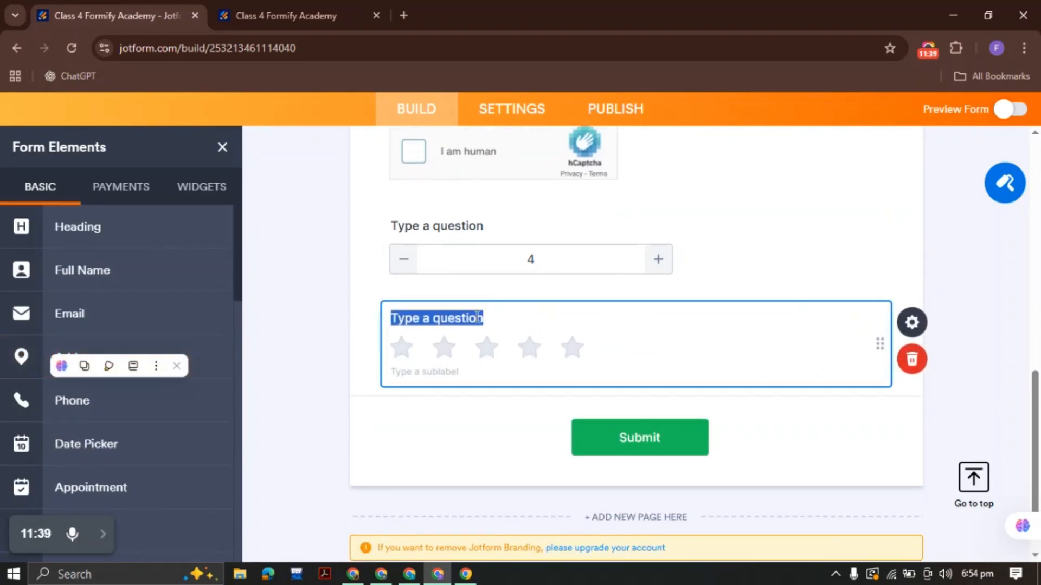
Review the Star Rating's general settings and bring up its rating icon and amount options.
{"action": "left_click", "coordinate": [911, 322]}
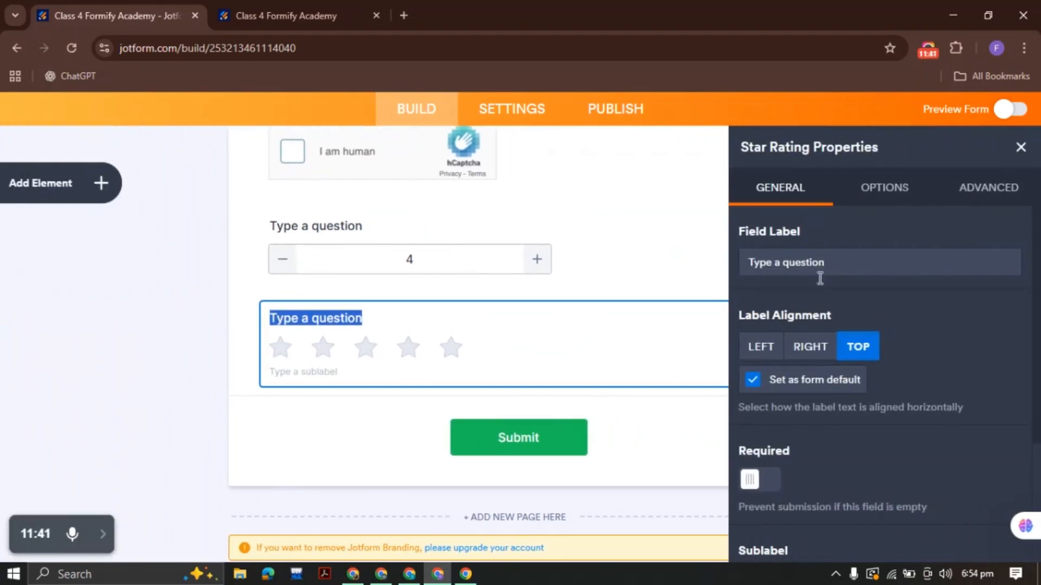
{"action": "scroll", "coordinate": [785, 443], "scroll_direction": "down", "scroll_amount": 3}
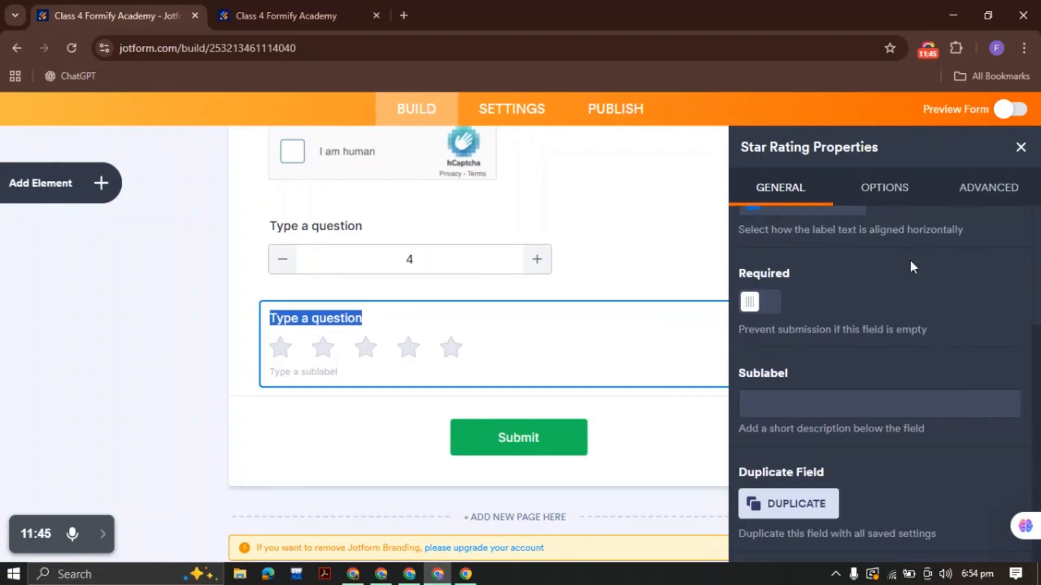
{"action": "left_click", "coordinate": [886, 189]}
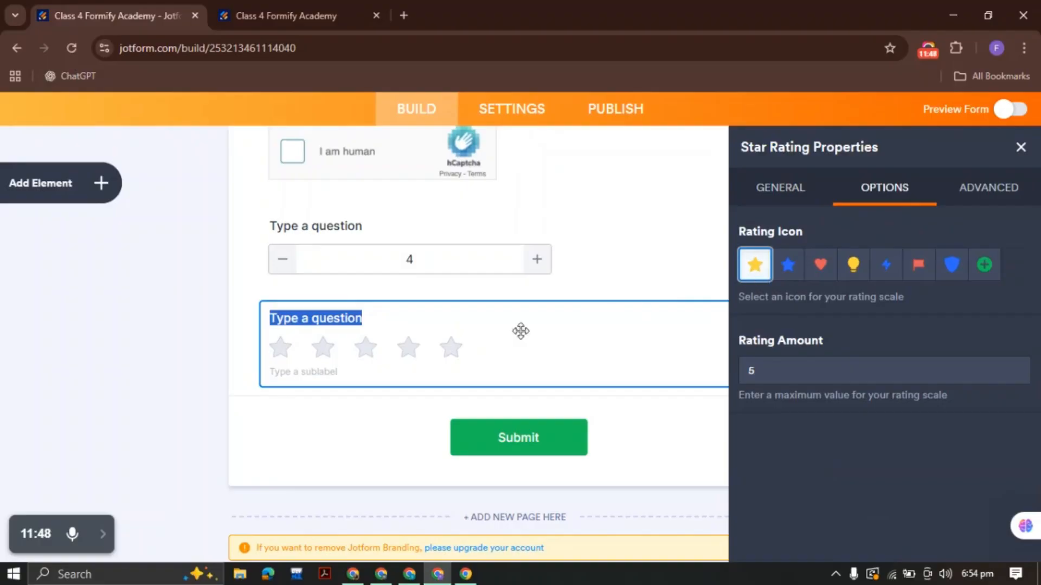
Try the blue star, heart, light bulb, lightning and flag rating icons on the Star Rating field.
{"action": "left_click", "coordinate": [795, 271]}
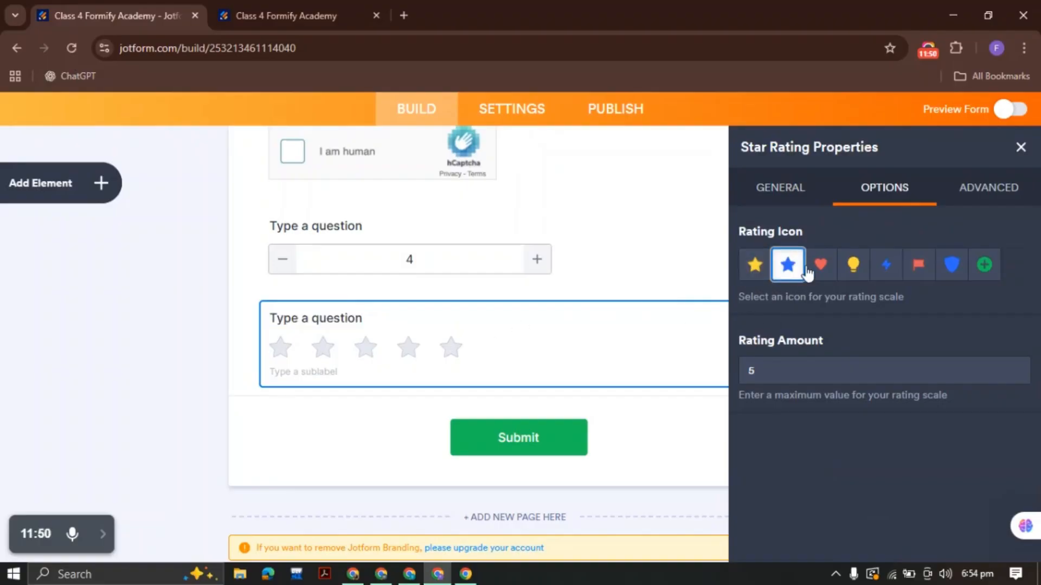
{"action": "left_click", "coordinate": [819, 268]}
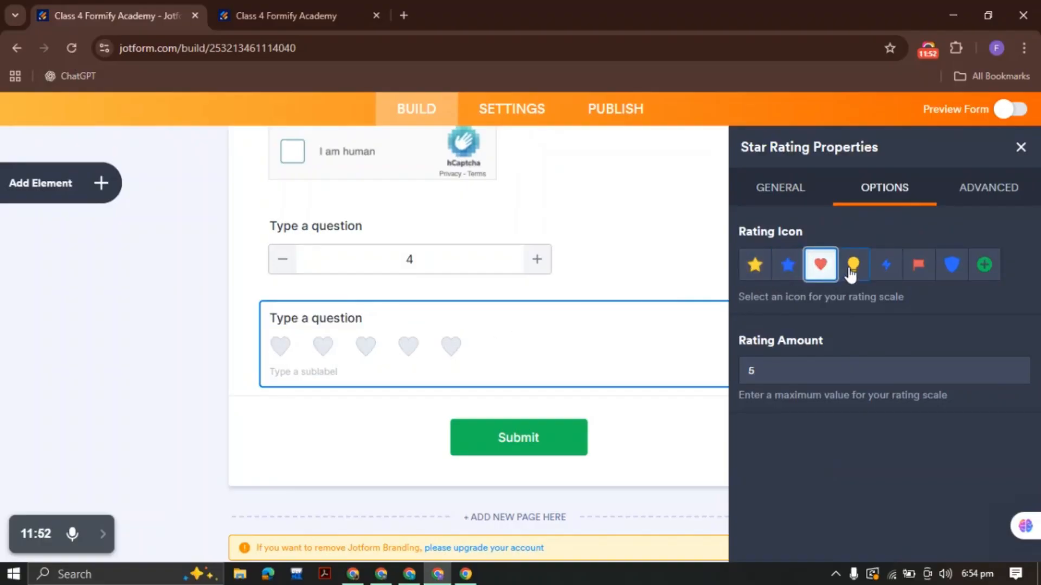
{"action": "left_click", "coordinate": [853, 268]}
{"action": "left_click", "coordinate": [885, 268]}
{"action": "left_click", "coordinate": [916, 270]}
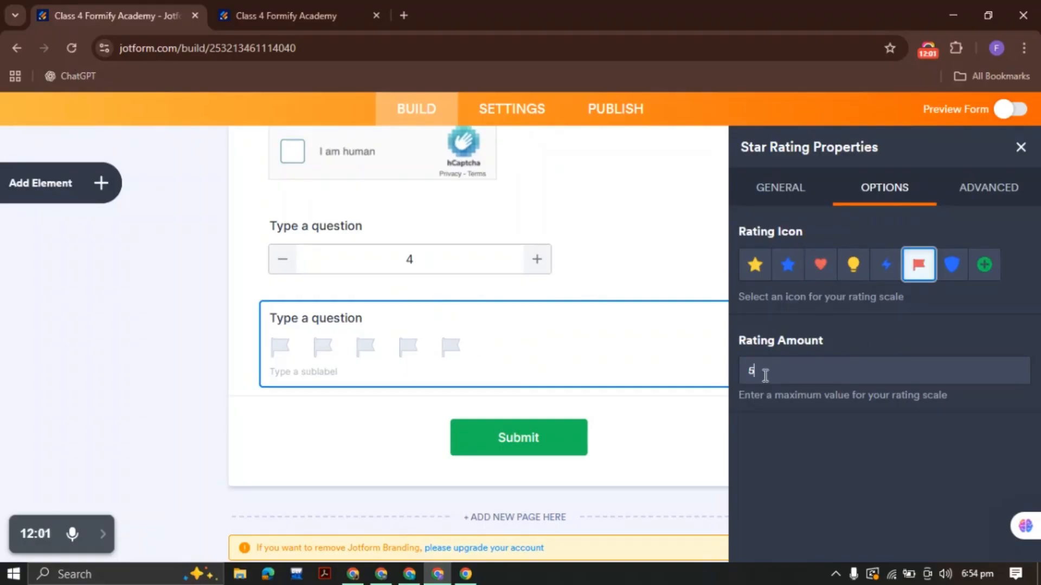
Set the Star Rating's Rating Amount to 10 and choose the yellow star icon.
{"action": "key", "text": "BackSpace"}
{"action": "type", "text": "10"}
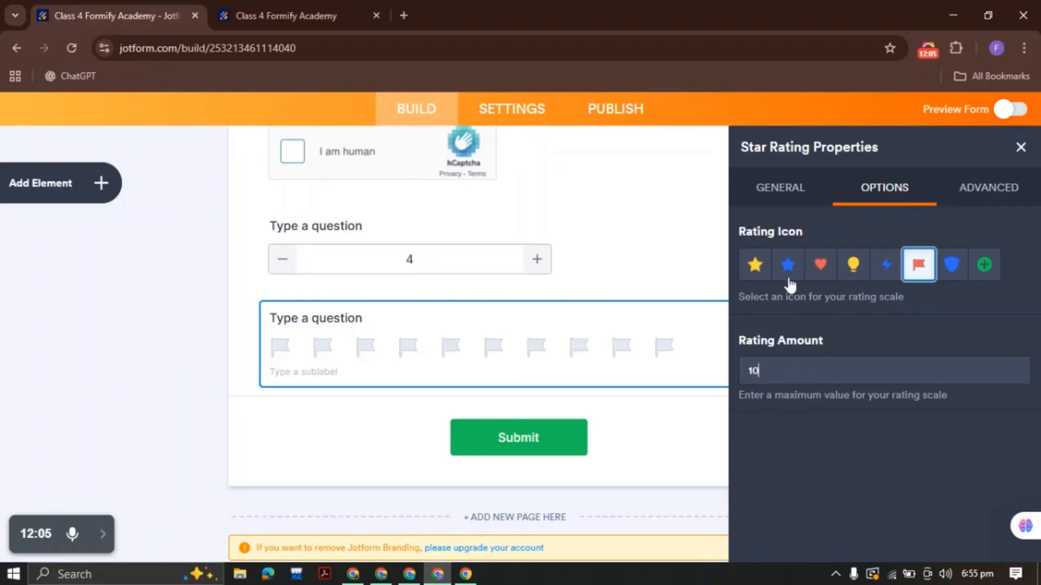
{"action": "left_click", "coordinate": [755, 265]}
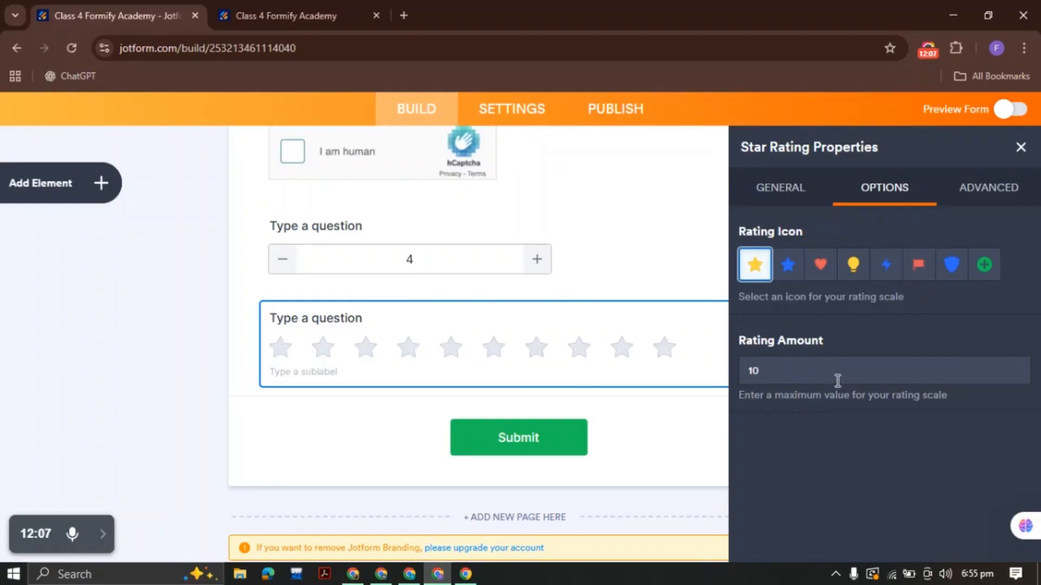
Set the Star Rating's default value to 10, check the remaining advanced settings and close its properties.
{"action": "left_click", "coordinate": [953, 190]}
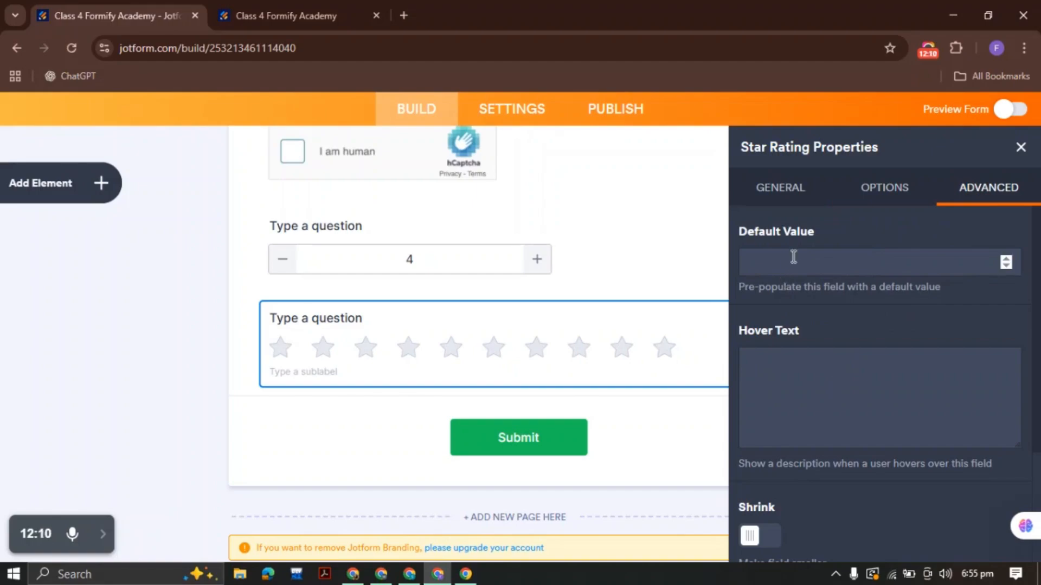
{"action": "left_click", "coordinate": [921, 261]}
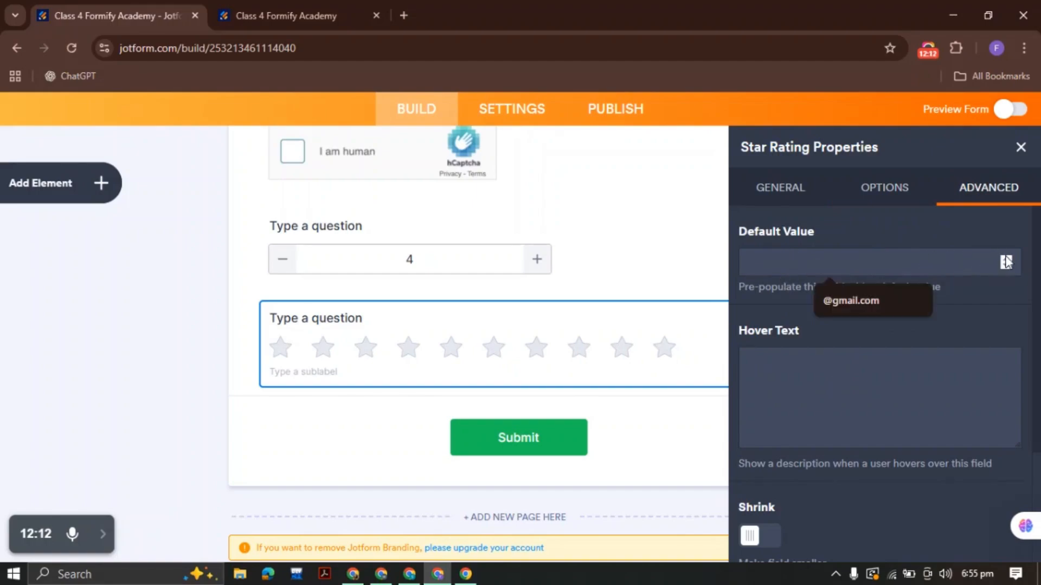
{"action": "left_click", "coordinate": [1006, 259]}
{"action": "left_click", "coordinate": [1006, 259]}
{"action": "left_click", "coordinate": [1006, 259]}
{"action": "left_click", "coordinate": [1006, 259]}
{"action": "left_click", "coordinate": [1006, 259]}
{"action": "left_click", "coordinate": [1006, 259]}
{"action": "left_click", "coordinate": [1006, 260]}
{"action": "left_click", "coordinate": [1006, 259]}
{"action": "left_click", "coordinate": [1006, 259]}
{"action": "left_click", "coordinate": [1006, 259]}
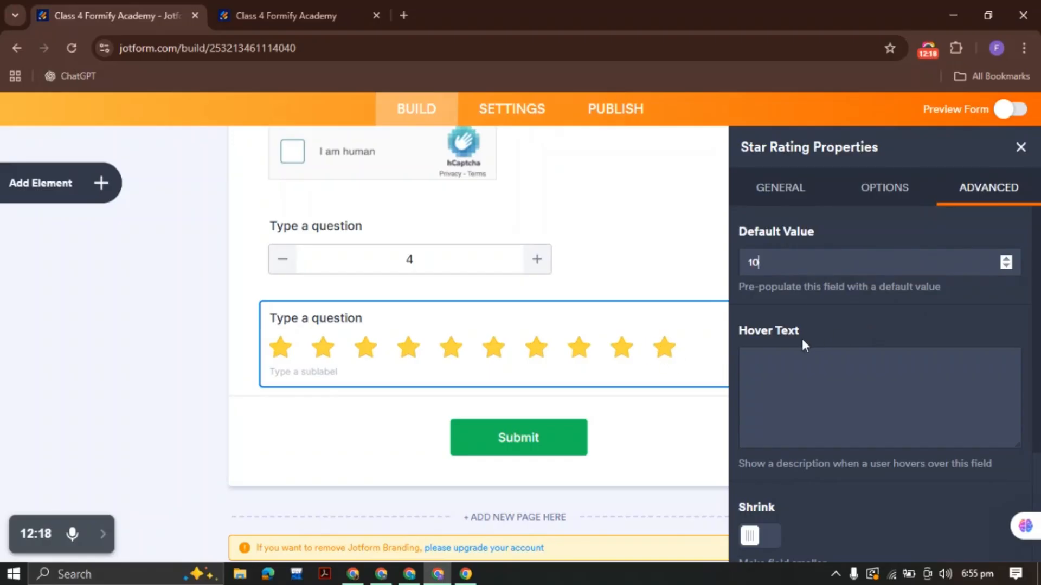
{"action": "scroll", "coordinate": [821, 467], "scroll_direction": "down", "scroll_amount": 3}
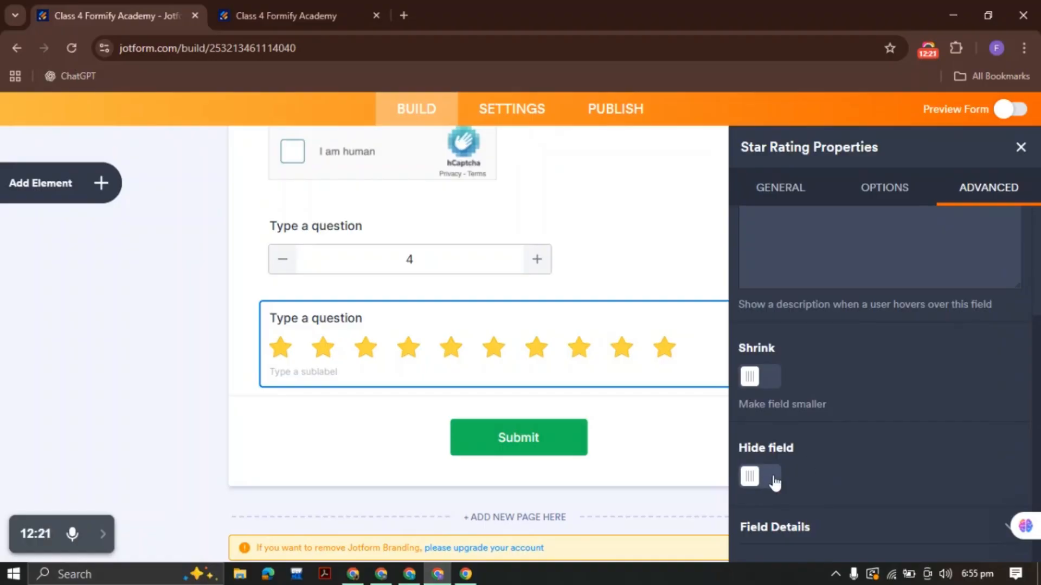
{"action": "left_click", "coordinate": [1021, 147]}
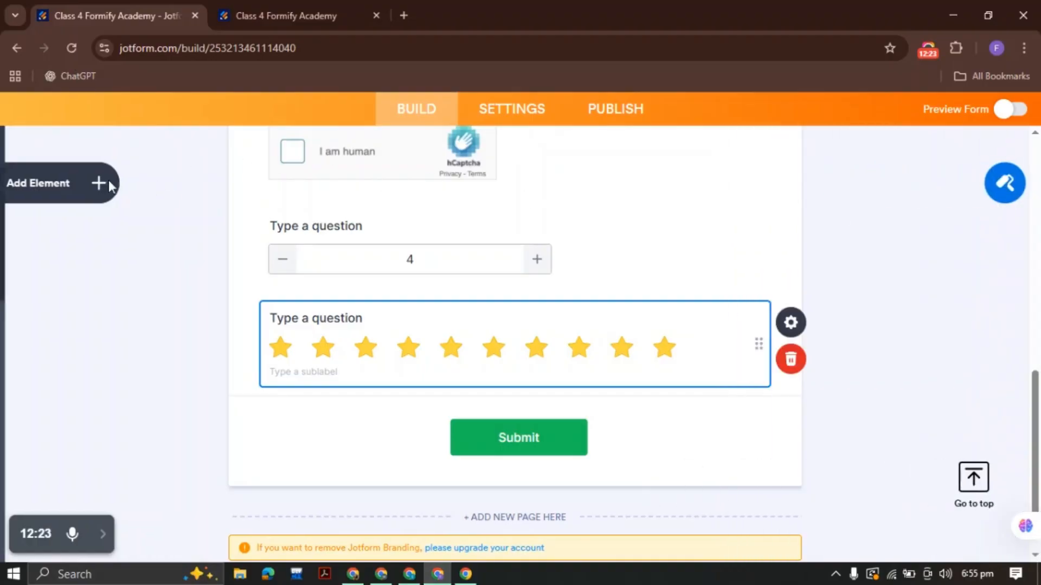
Add a Scale Rating element below the Star Rating field.
{"action": "left_click", "coordinate": [109, 184]}
{"action": "scroll", "coordinate": [137, 383], "scroll_direction": "down", "scroll_amount": 10}
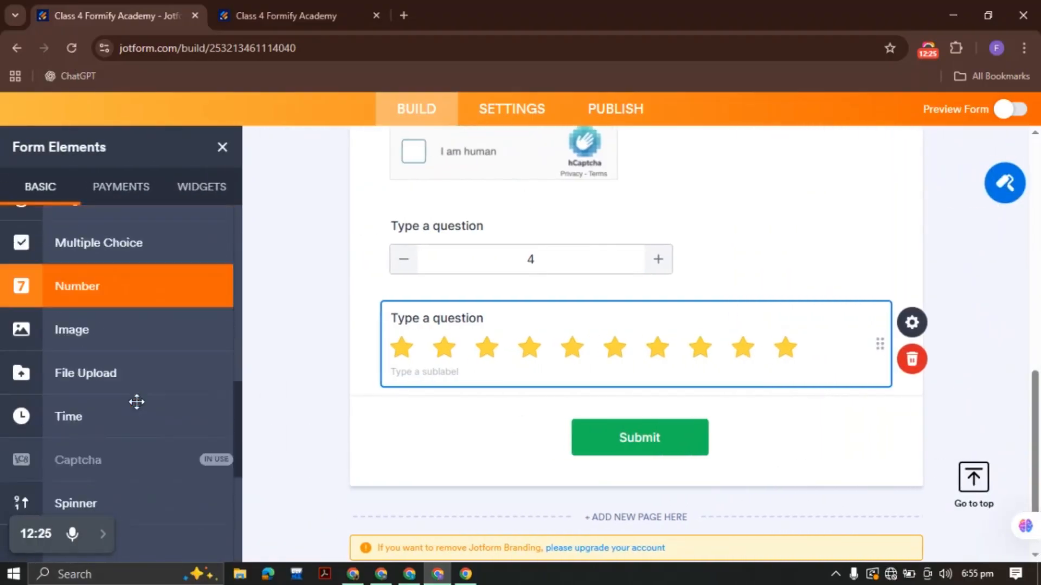
{"action": "scroll", "coordinate": [128, 412], "scroll_direction": "down", "scroll_amount": 6}
{"action": "left_click", "coordinate": [121, 386]}
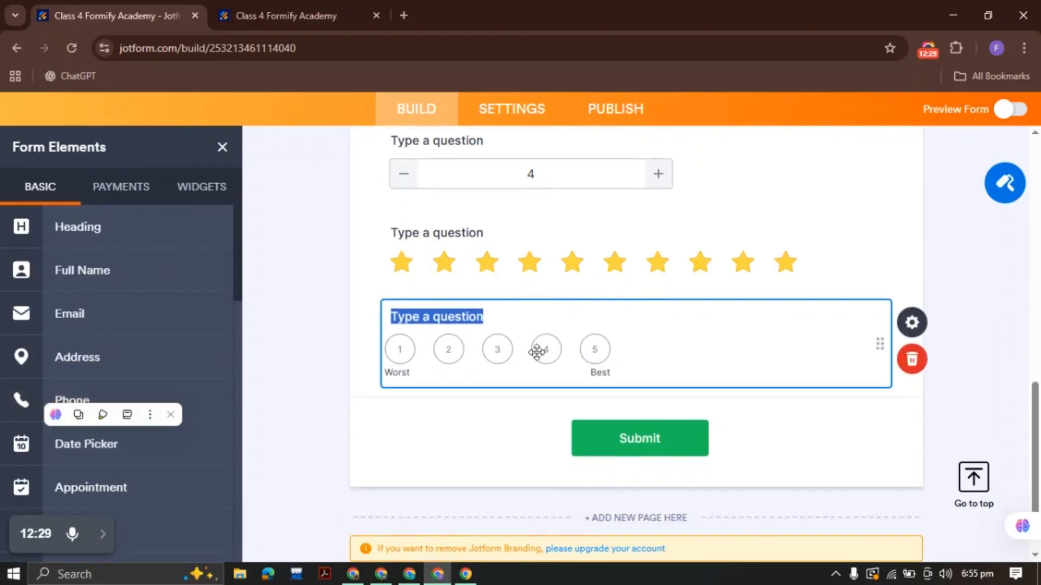
Review the Scale Rating's general settings and its lowest and highest rating text options.
{"action": "left_click", "coordinate": [912, 322]}
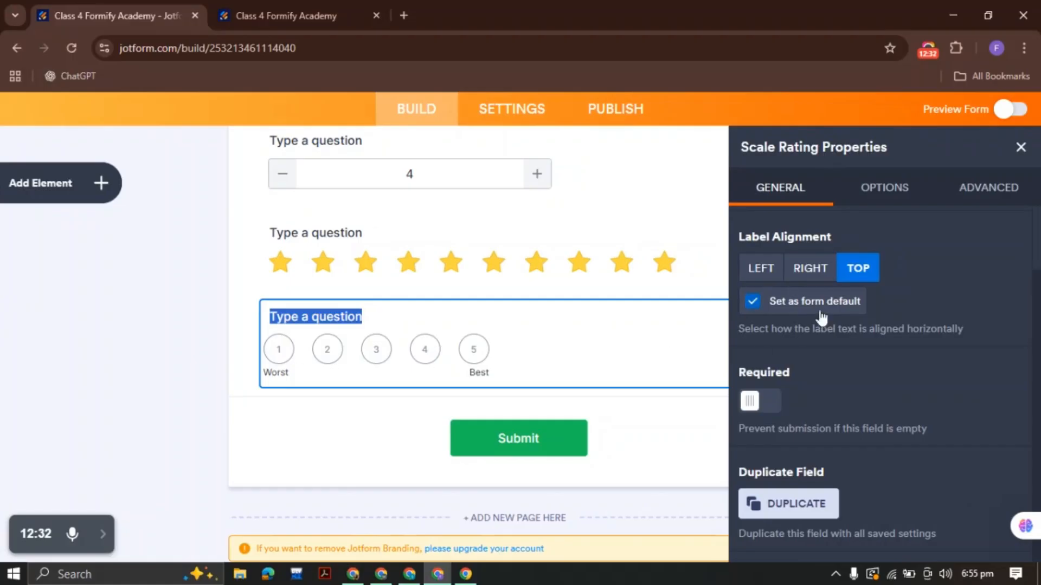
{"action": "scroll", "coordinate": [807, 246], "scroll_direction": "up", "scroll_amount": 2}
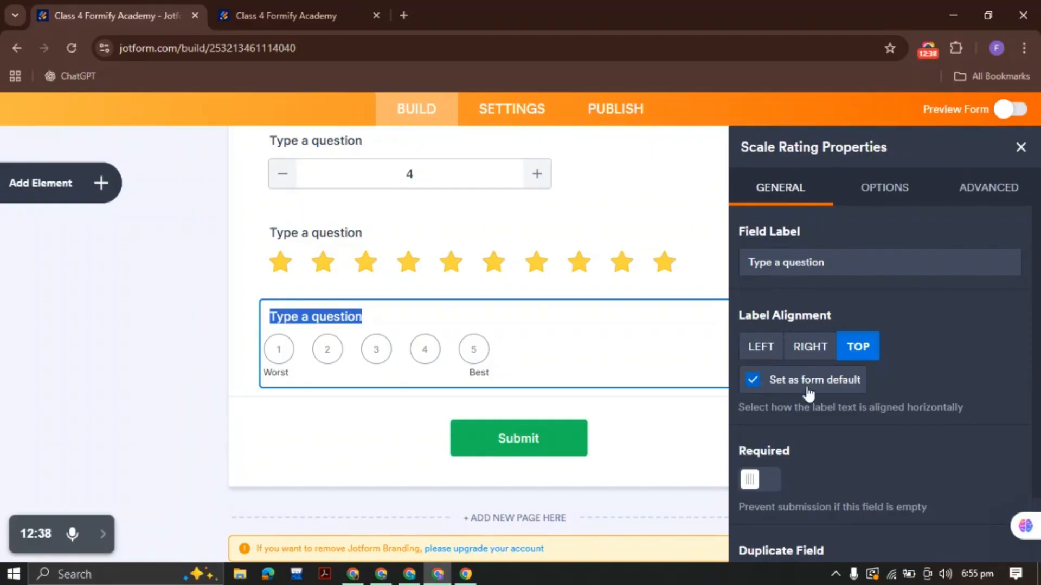
{"action": "scroll", "coordinate": [806, 403], "scroll_direction": "down", "scroll_amount": 1}
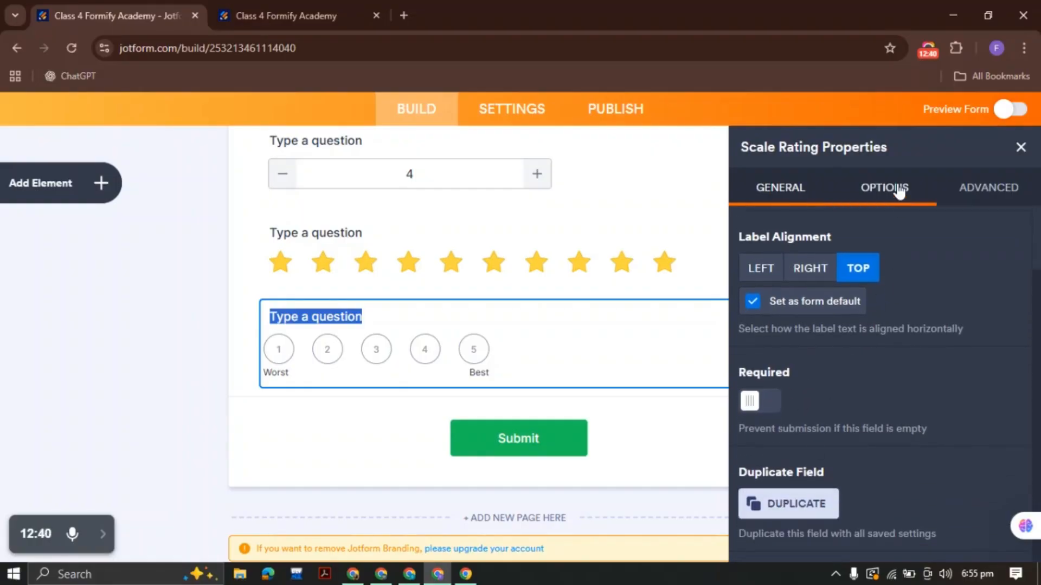
{"action": "left_click", "coordinate": [897, 190]}
{"action": "scroll", "coordinate": [835, 265], "scroll_direction": "up", "scroll_amount": 1}
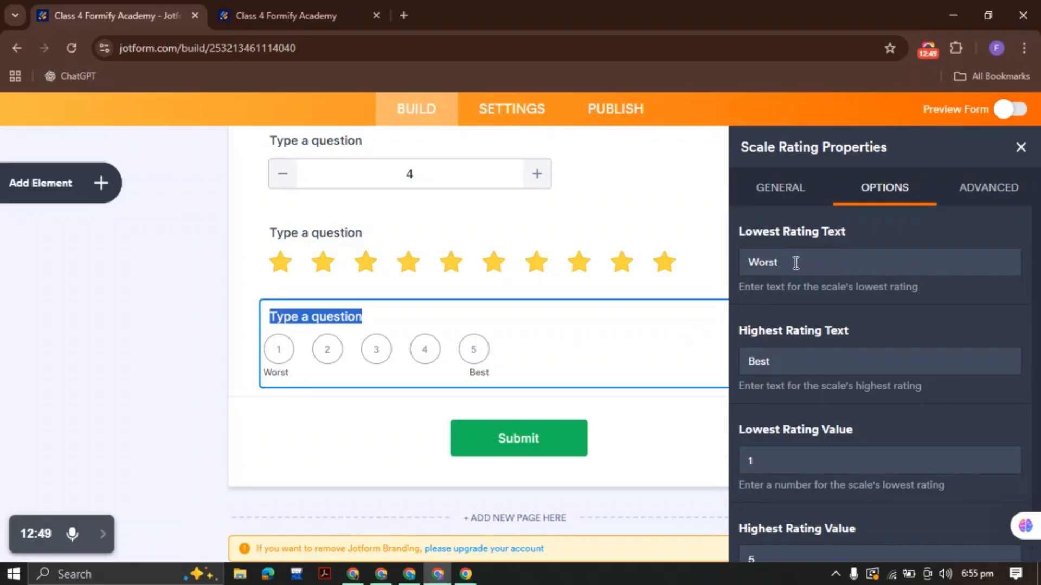
{"action": "left_click", "coordinate": [795, 263]}
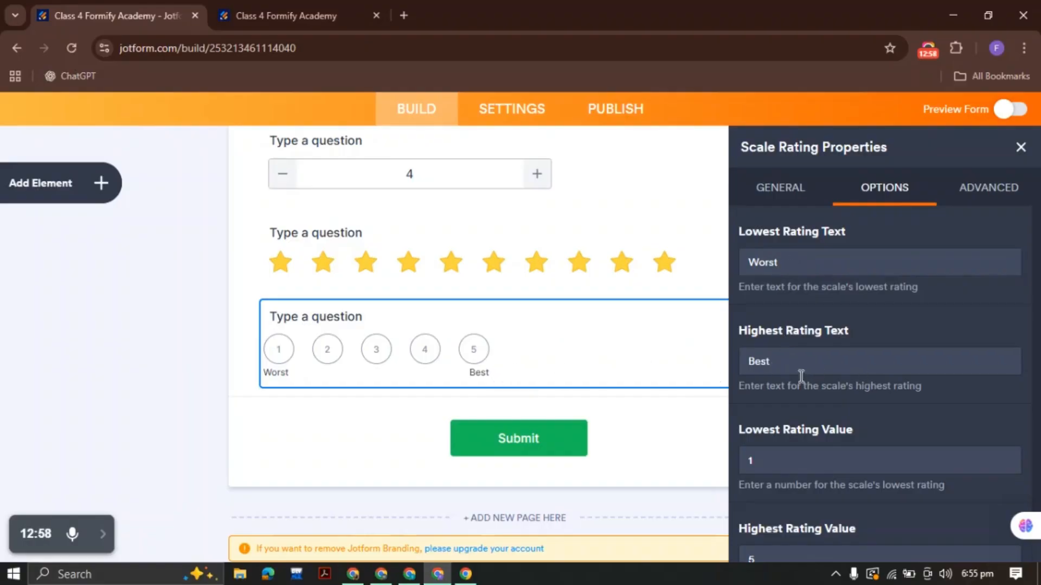
Set the Scale Rating's Lowest Rating Value to 00.
{"action": "scroll", "coordinate": [805, 399], "scroll_direction": "down", "scroll_amount": 1}
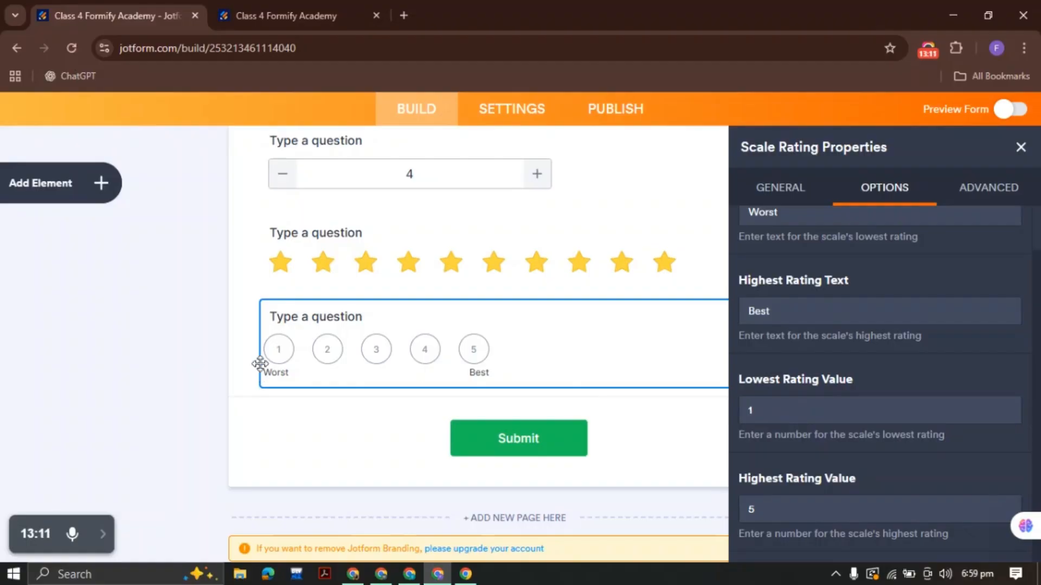
{"action": "key", "text": "BackSpace"}
{"action": "type", "text": "00"}
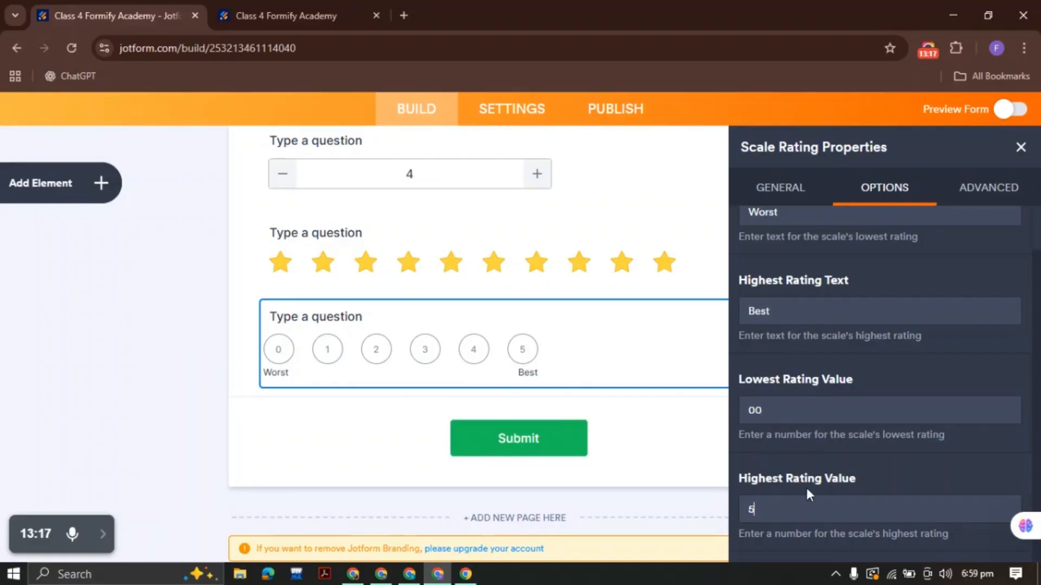
Set the Scale Rating's Highest Rating Value to 10, check its advanced settings and close its properties.
{"action": "left_click", "coordinate": [791, 515]}
{"action": "key", "text": "BackSpace"}
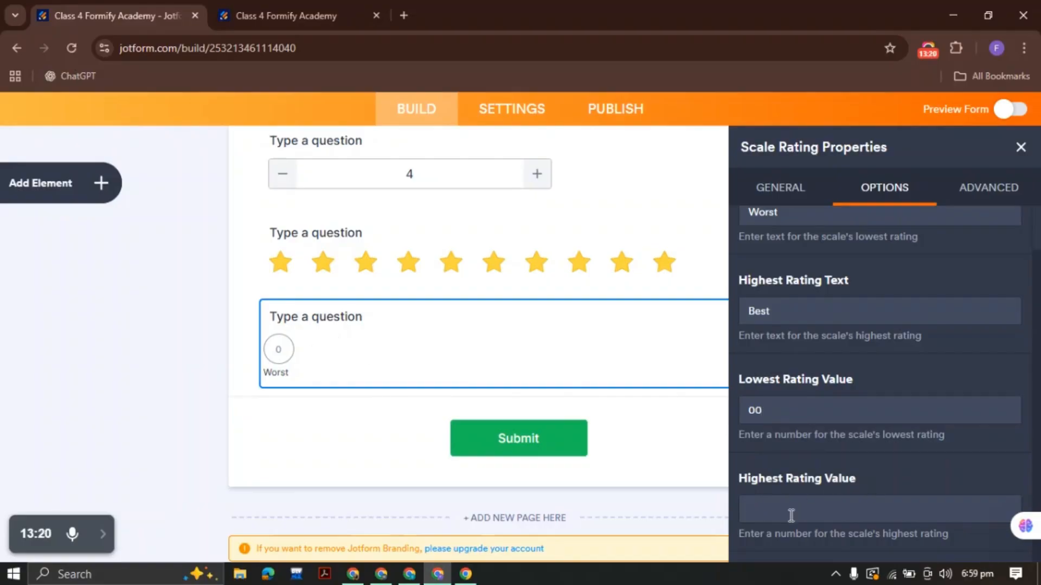
{"action": "type", "text": "10"}
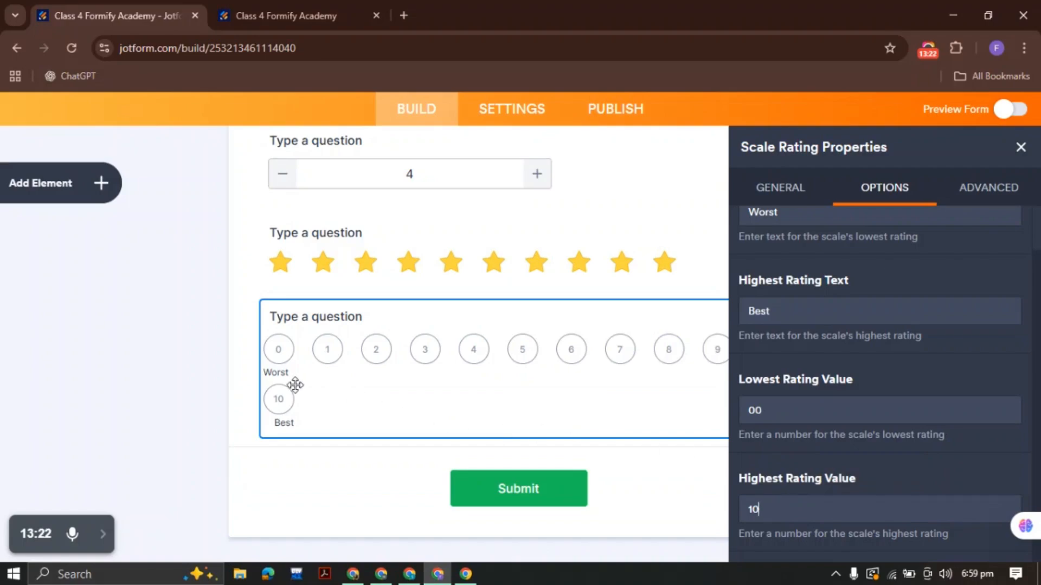
{"action": "left_click", "coordinate": [989, 201]}
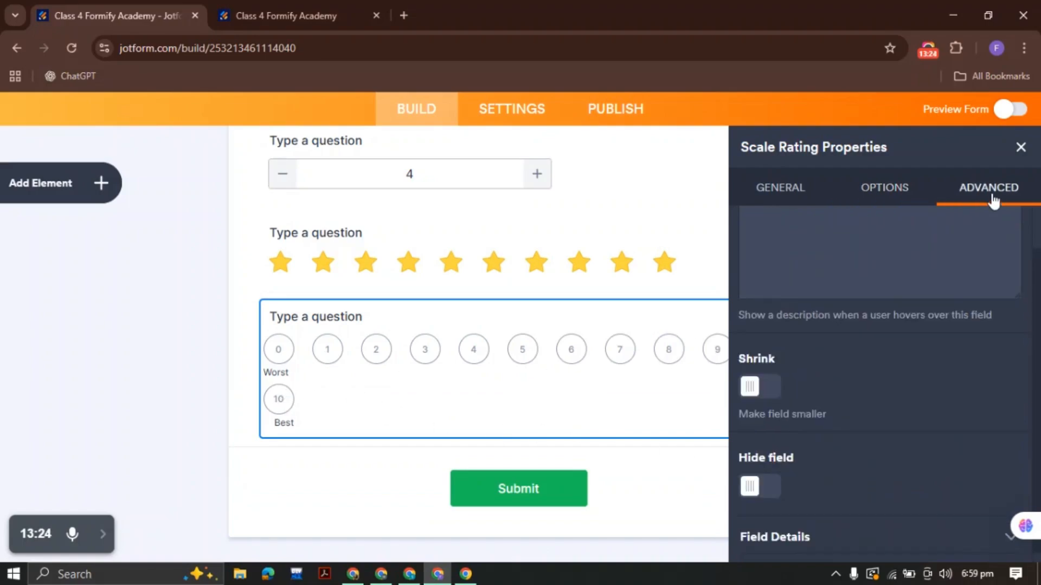
{"action": "scroll", "coordinate": [886, 317], "scroll_direction": "up", "scroll_amount": 2}
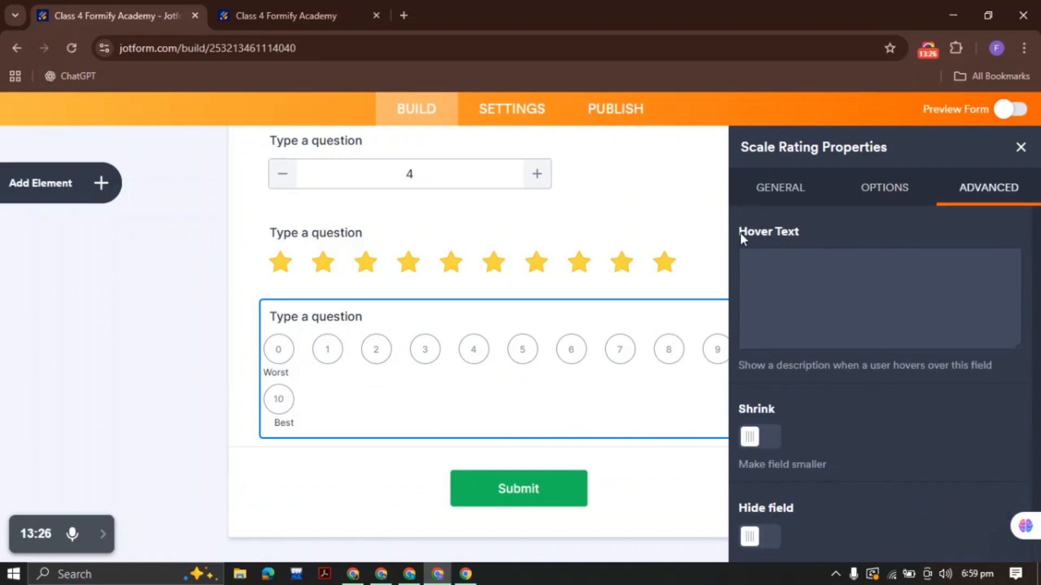
{"action": "scroll", "coordinate": [771, 410], "scroll_direction": "down", "scroll_amount": 1}
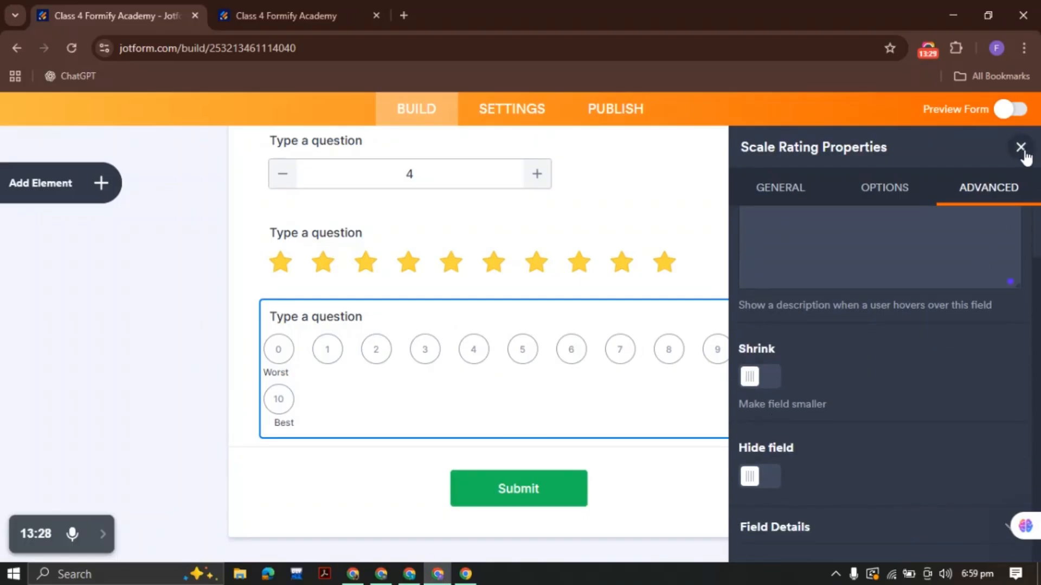
{"action": "left_click", "coordinate": [1020, 147]}
Add a Divider page element below the Scale Rating field.
{"action": "left_click", "coordinate": [465, 285]}
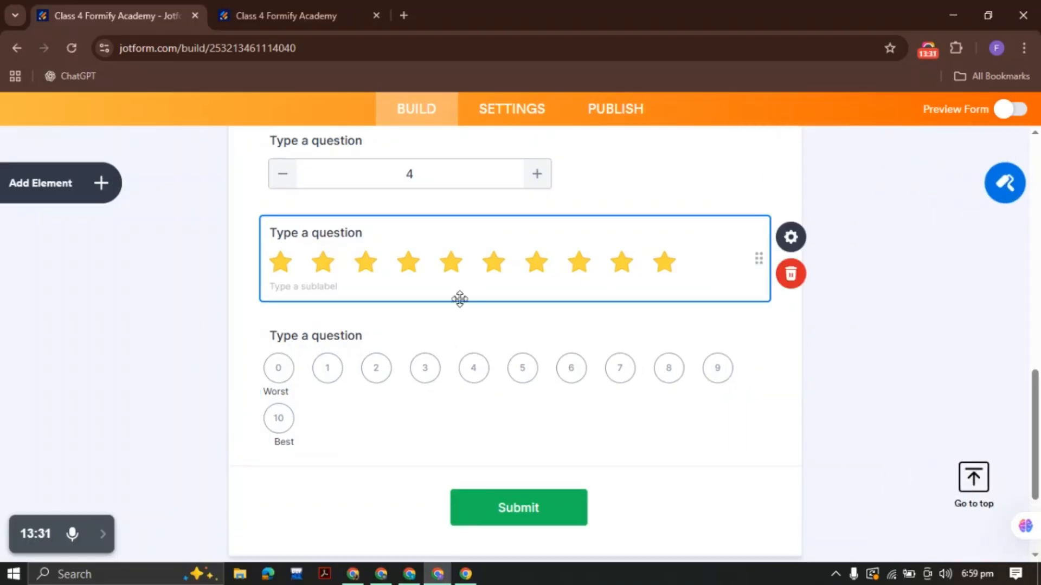
{"action": "left_click", "coordinate": [452, 347]}
{"action": "left_click", "coordinate": [101, 183]}
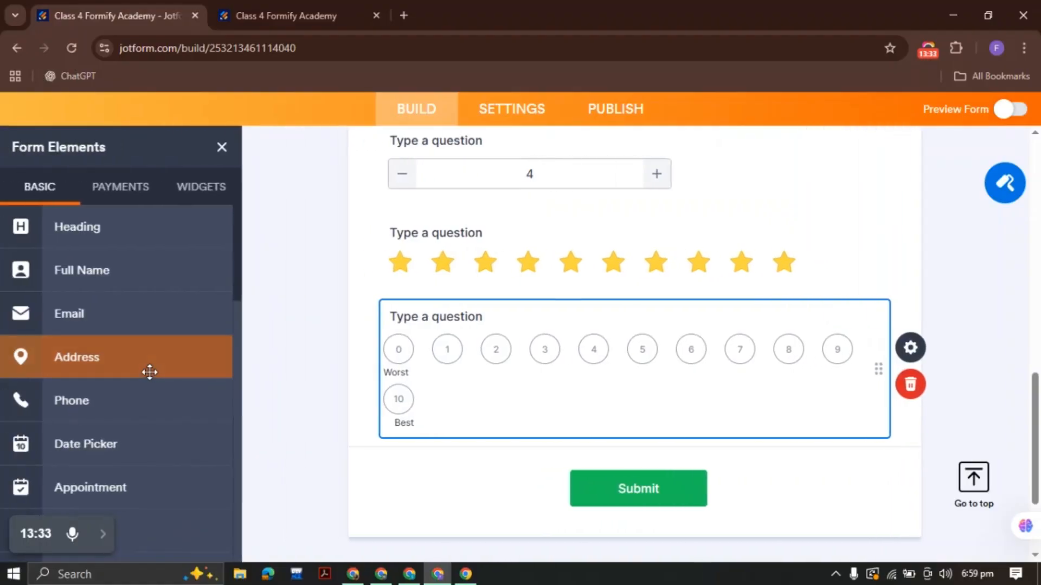
{"action": "scroll", "coordinate": [119, 401], "scroll_direction": "down", "scroll_amount": 12}
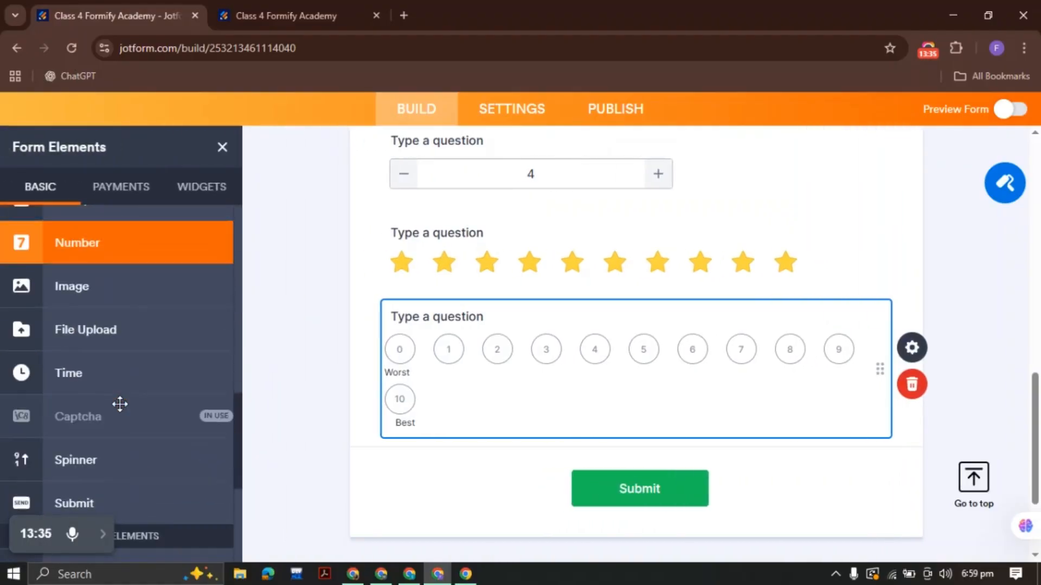
{"action": "scroll", "coordinate": [116, 405], "scroll_direction": "down", "scroll_amount": 5}
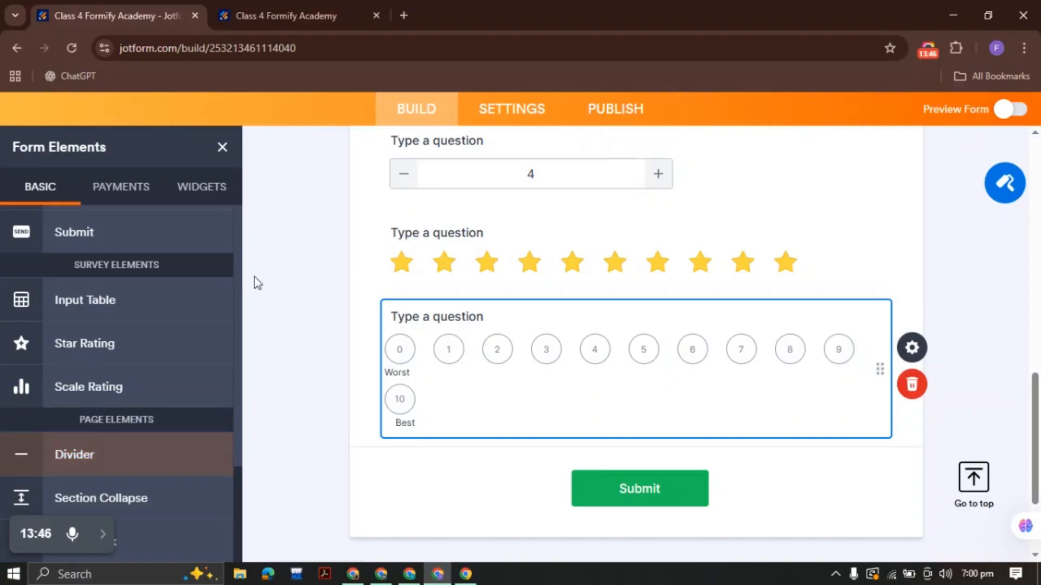
{"action": "scroll", "coordinate": [487, 288], "scroll_direction": "up", "scroll_amount": 8}
{"action": "scroll", "coordinate": [487, 288], "scroll_direction": "down", "scroll_amount": 9}
{"action": "scroll", "coordinate": [487, 289], "scroll_direction": "down", "scroll_amount": 1}
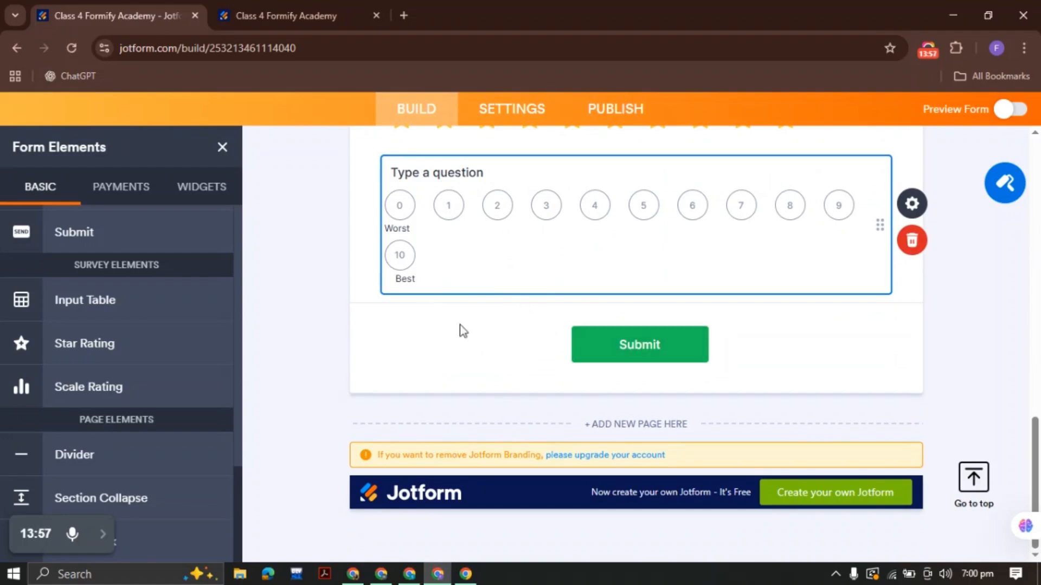
{"action": "left_click", "coordinate": [48, 454]}
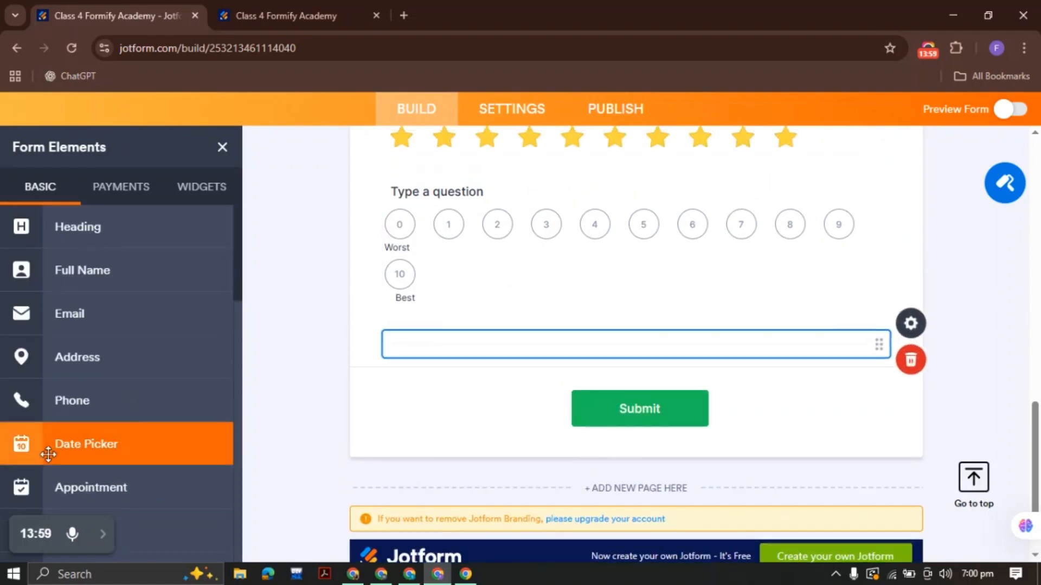
{"action": "left_click", "coordinate": [974, 304]}
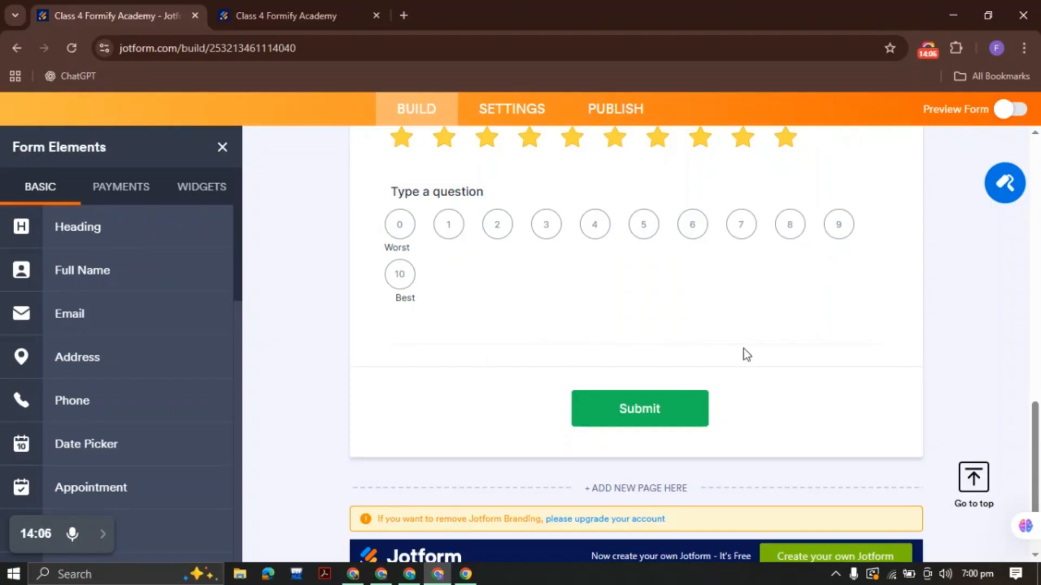
{"action": "left_click", "coordinate": [681, 345]}
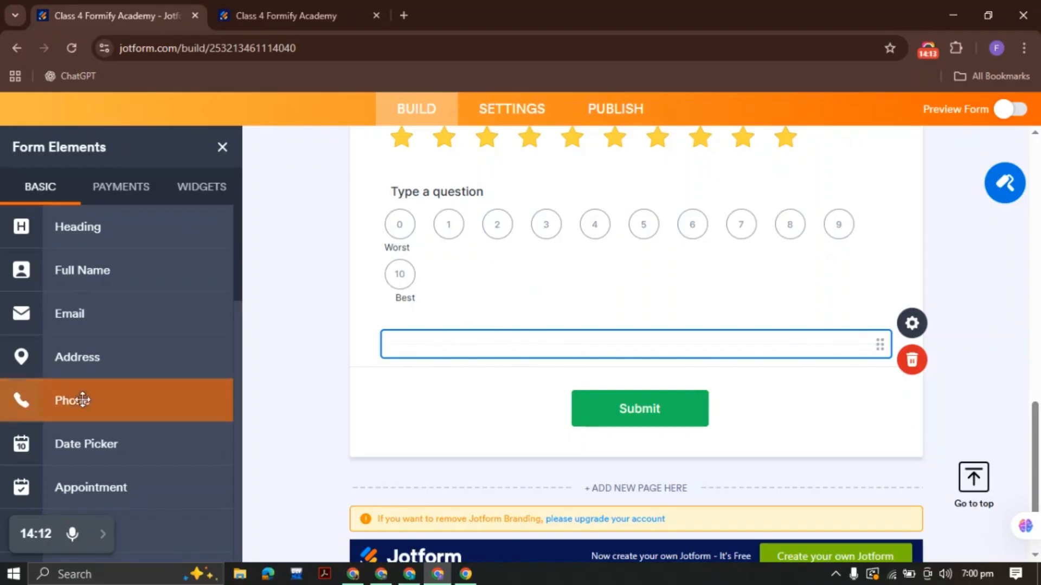
Add a Section Collapse element below the Divider.
{"action": "scroll", "coordinate": [81, 399], "scroll_direction": "down", "scroll_amount": 10}
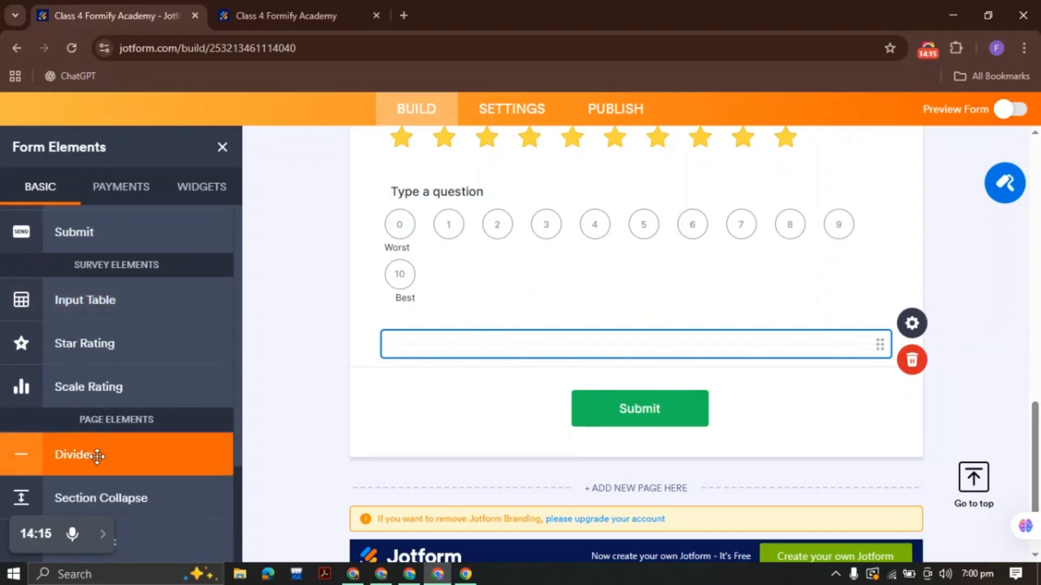
{"action": "left_click_drag", "start_coordinate": [73, 520], "coordinate": [985, 94]}
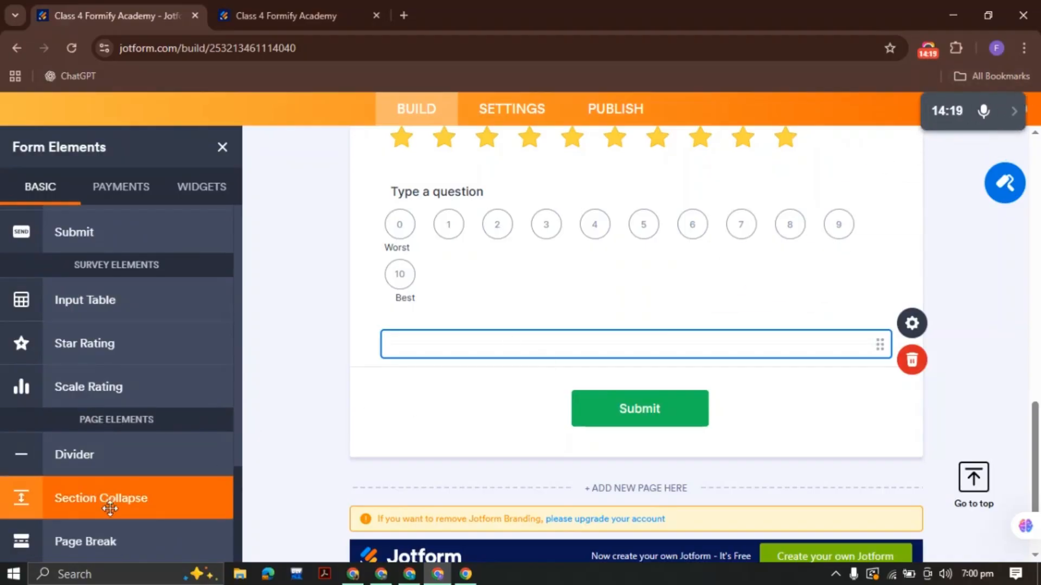
{"action": "left_click", "coordinate": [135, 504]}
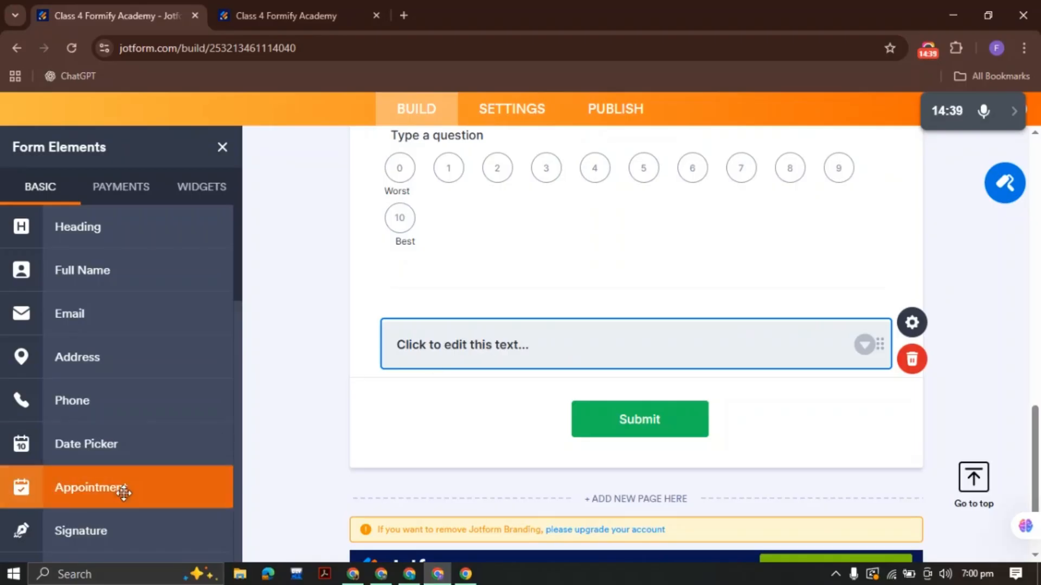
Set the Section Collapse's Section Visibility to Visible, review its other properties and close them.
{"action": "scroll", "coordinate": [121, 485], "scroll_direction": "down", "scroll_amount": 10}
{"action": "left_click", "coordinate": [913, 324]}
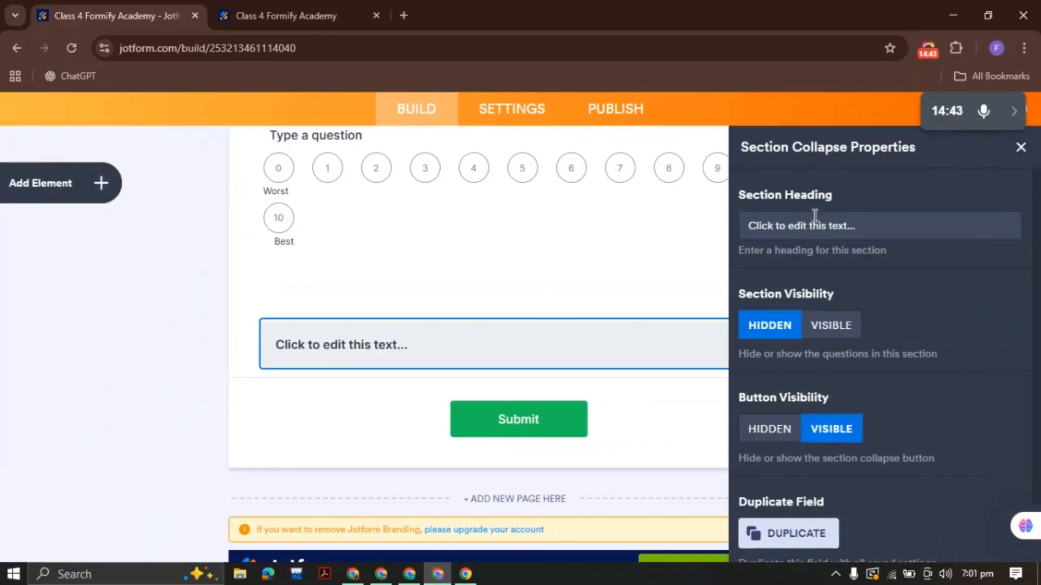
{"action": "left_click_drag", "start_coordinate": [888, 227], "coordinate": [734, 225]}
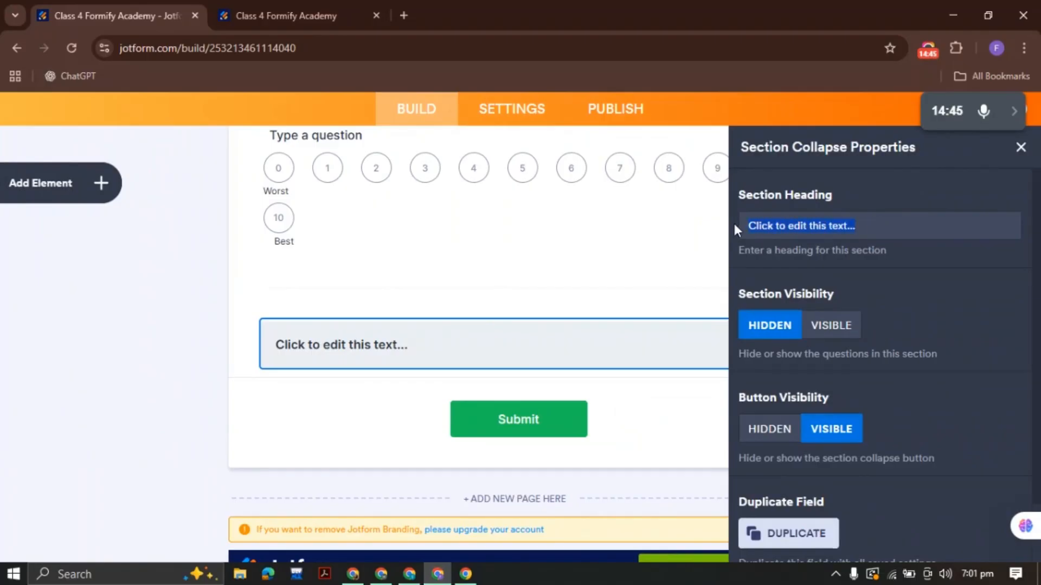
{"action": "left_click", "coordinate": [850, 283]}
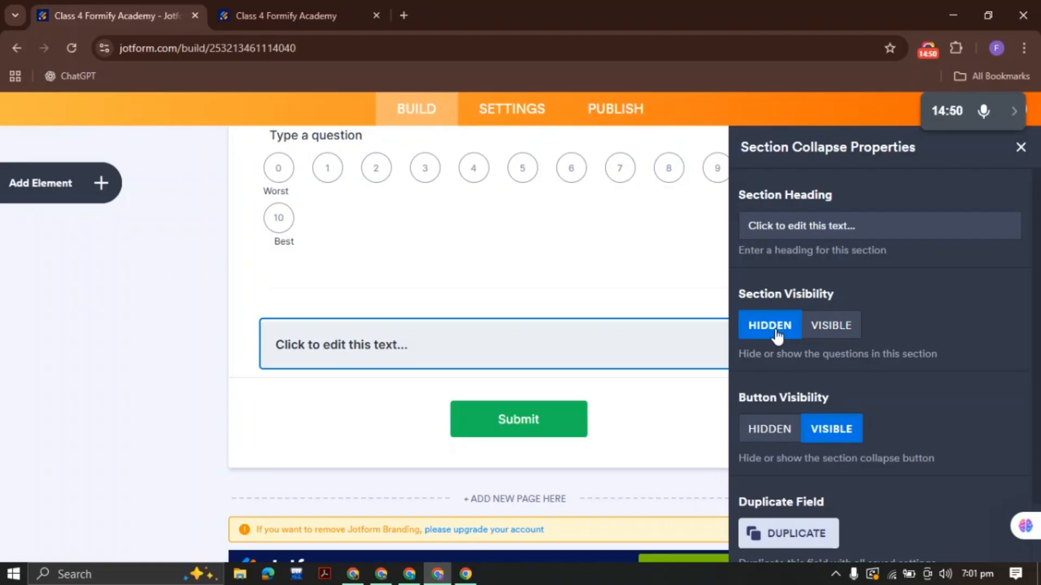
{"action": "left_click", "coordinate": [824, 329]}
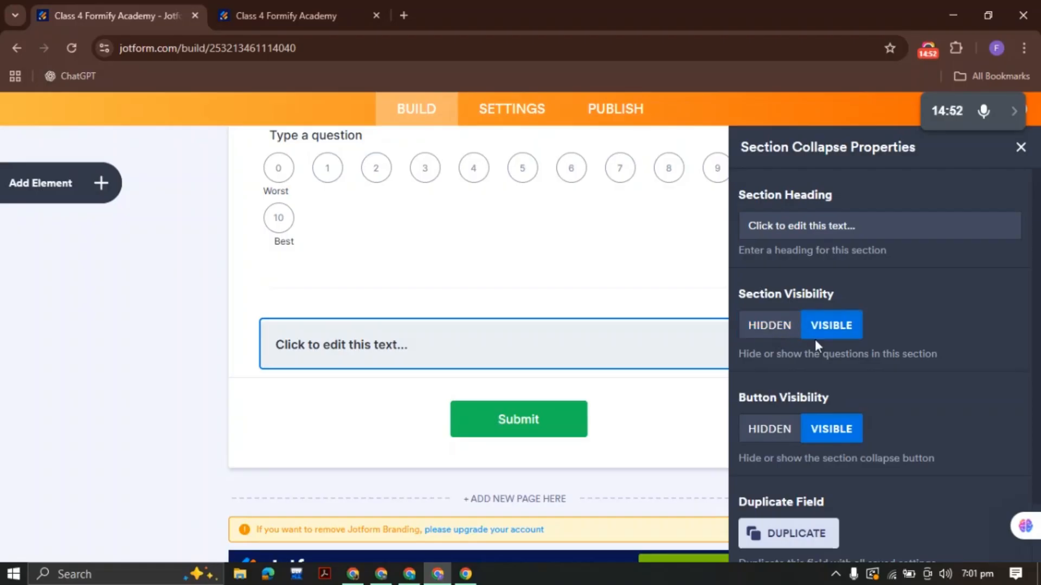
{"action": "scroll", "coordinate": [815, 339], "scroll_direction": "down", "scroll_amount": 1}
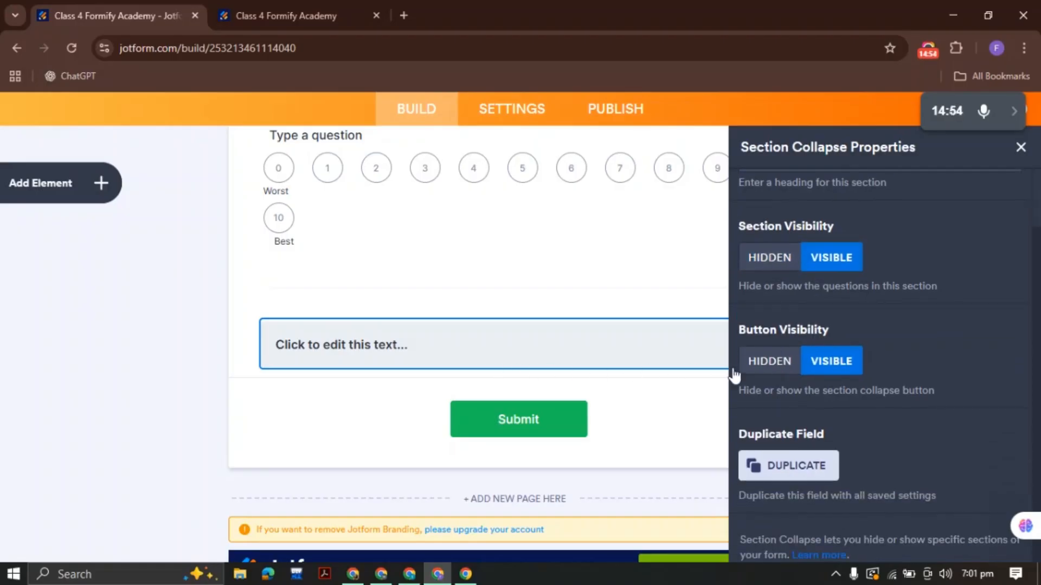
{"action": "left_click", "coordinate": [1020, 148]}
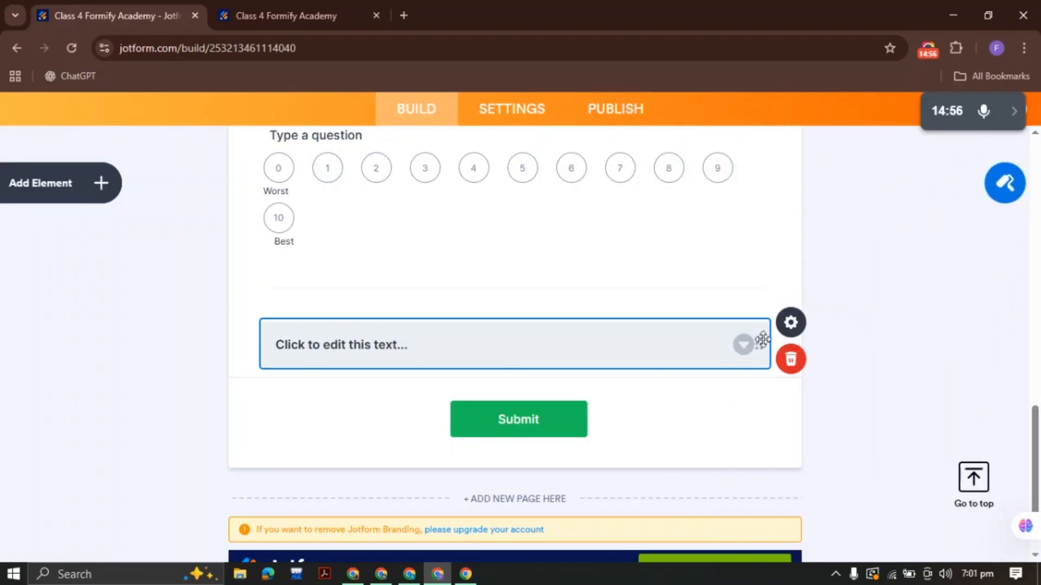
{"action": "left_click", "coordinate": [786, 321]}
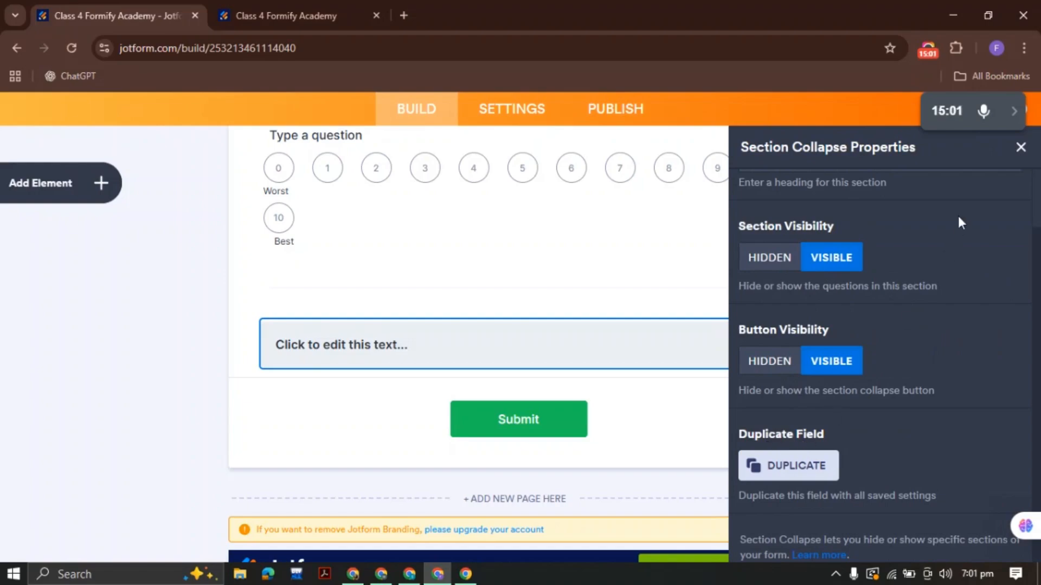
{"action": "scroll", "coordinate": [958, 216], "scroll_direction": "up", "scroll_amount": 2}
{"action": "left_click", "coordinate": [1019, 149]}
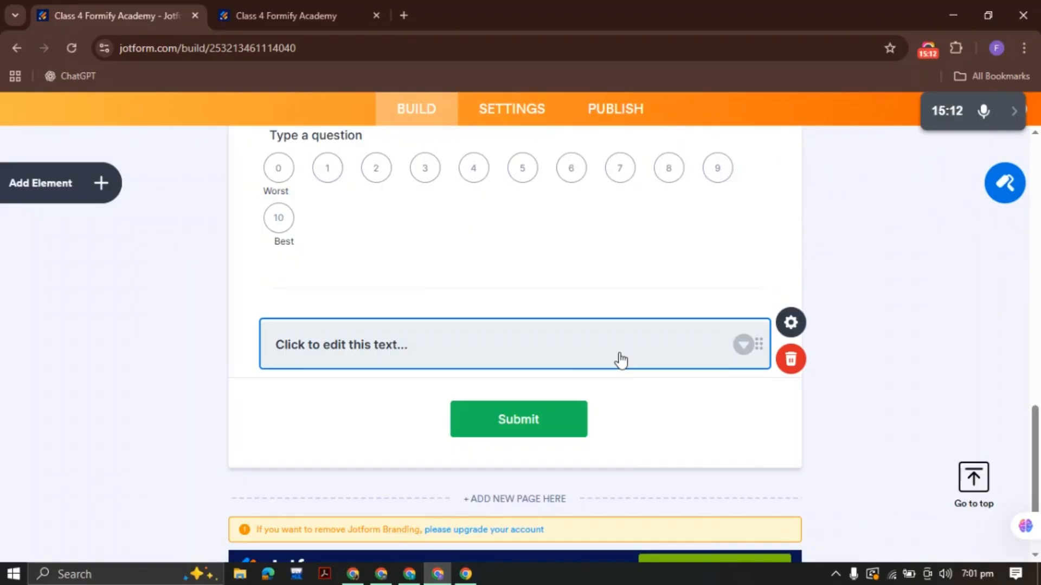
Add a Page Break below the Section Collapse and look over the navigation buttons on both pages.
{"action": "left_click", "coordinate": [100, 182]}
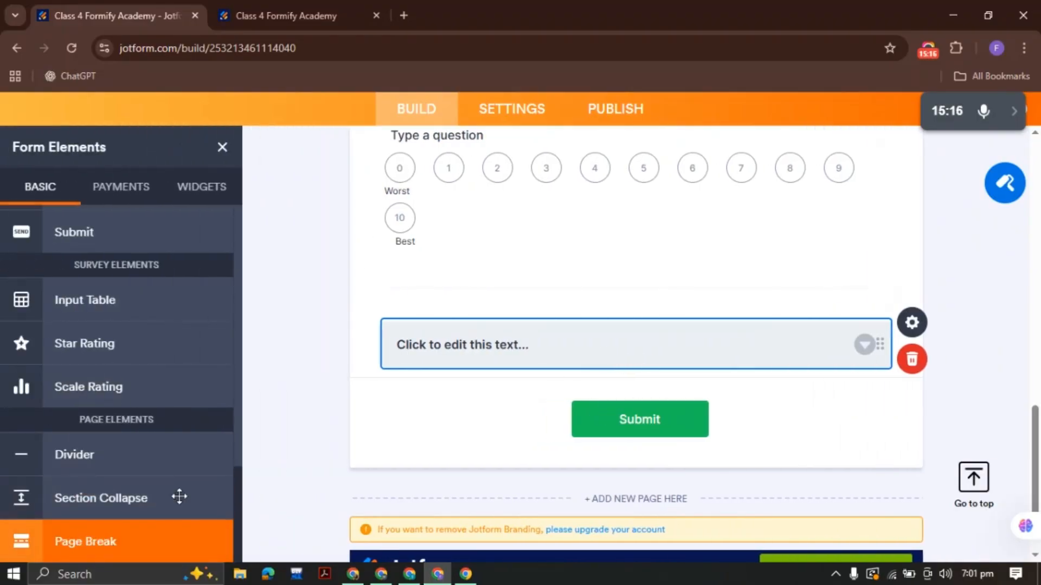
{"action": "scroll", "coordinate": [533, 296], "scroll_direction": "down", "scroll_amount": 2}
{"action": "scroll", "coordinate": [534, 297], "scroll_direction": "up", "scroll_amount": 11}
{"action": "scroll", "coordinate": [533, 297], "scroll_direction": "down", "scroll_amount": 12}
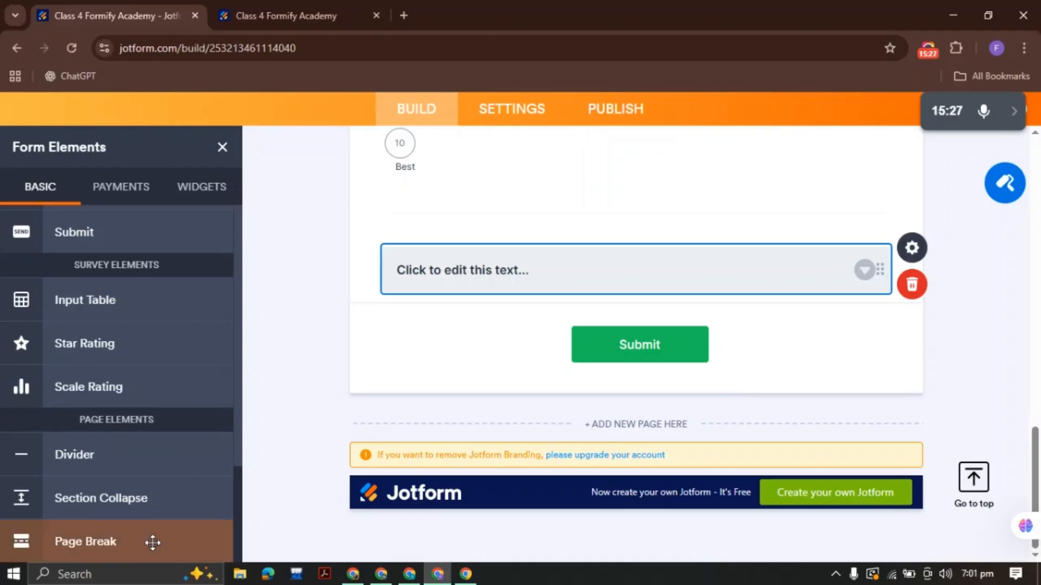
{"action": "left_click", "coordinate": [132, 540]}
{"action": "scroll", "coordinate": [348, 330], "scroll_direction": "down", "scroll_amount": 4}
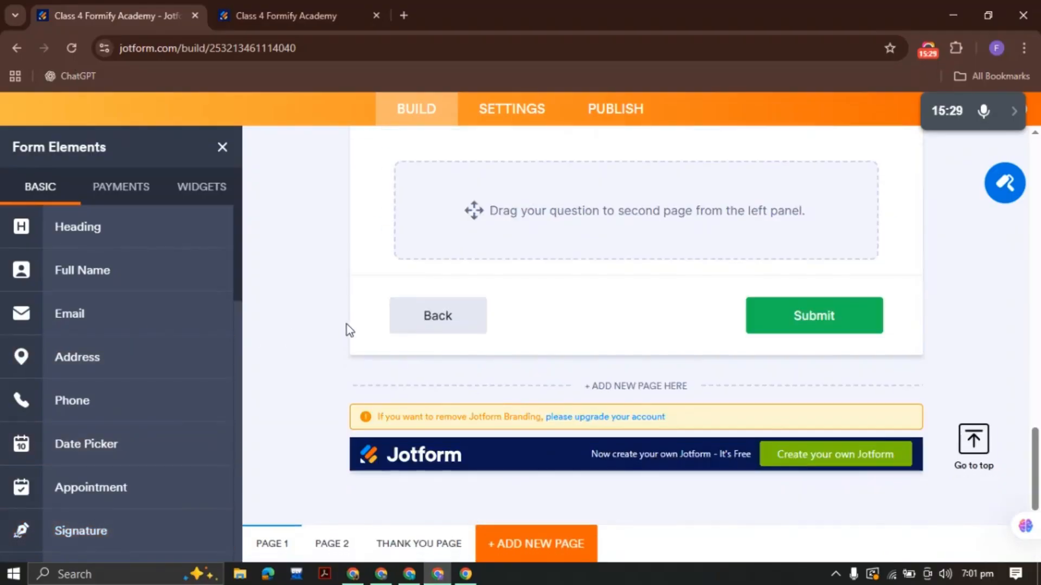
{"action": "scroll", "coordinate": [349, 330], "scroll_direction": "up", "scroll_amount": 7}
{"action": "scroll", "coordinate": [348, 330], "scroll_direction": "down", "scroll_amount": 3}
{"action": "scroll", "coordinate": [348, 330], "scroll_direction": "down", "scroll_amount": 3}
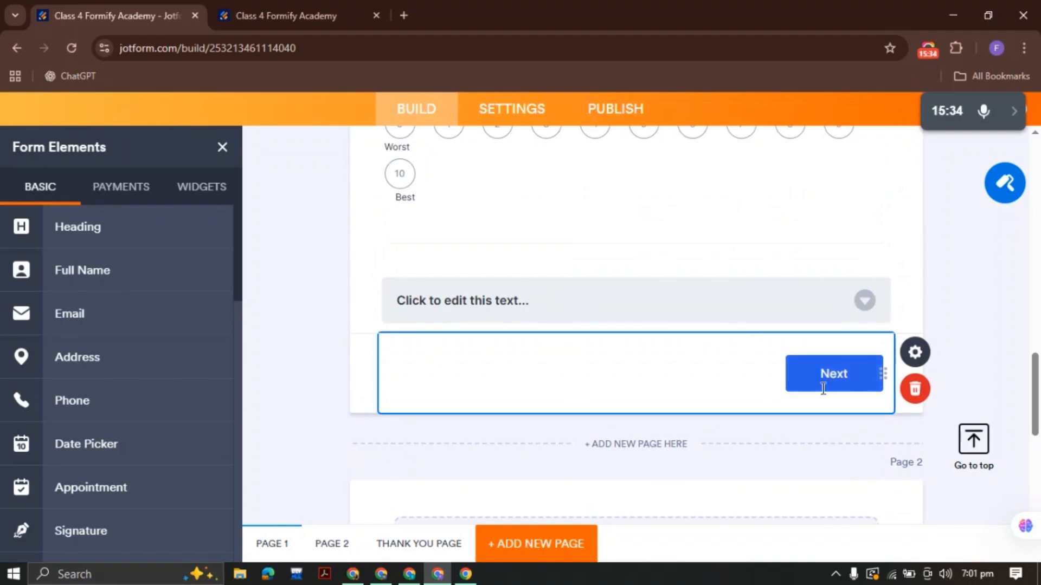
{"action": "scroll", "coordinate": [690, 404], "scroll_direction": "down", "scroll_amount": 3}
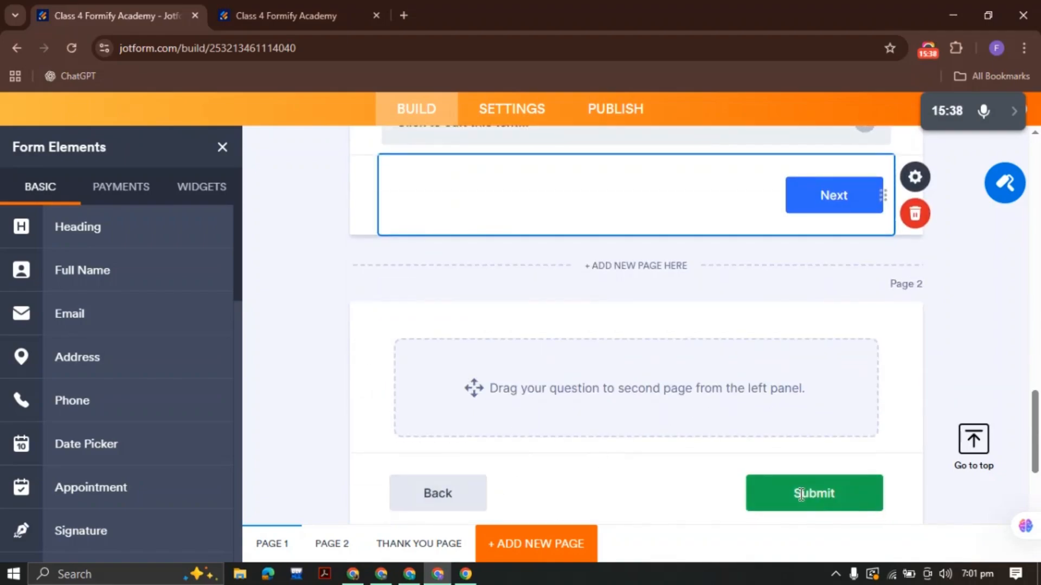
{"action": "left_click", "coordinate": [619, 370]}
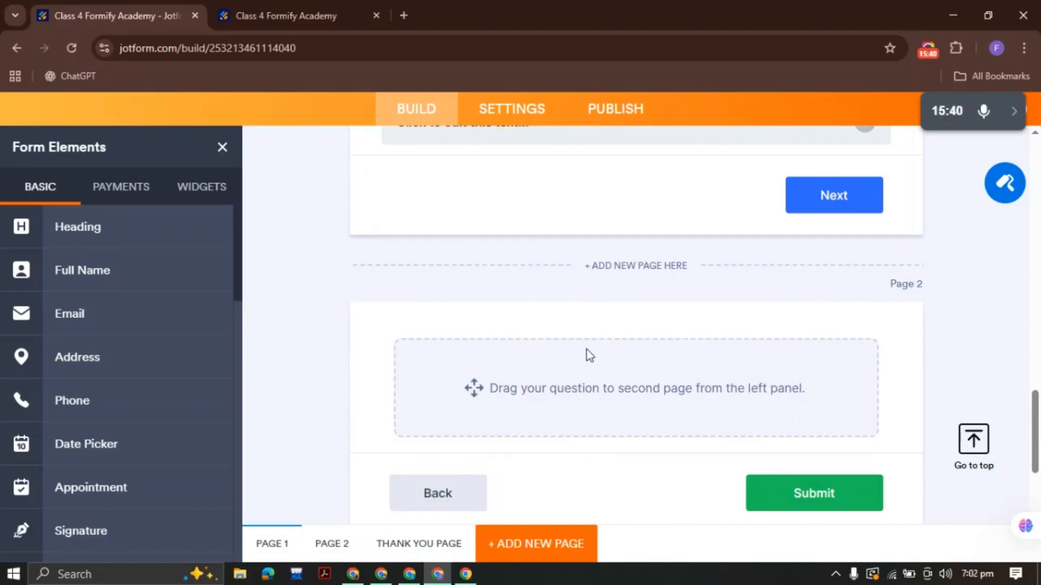
Add Address, Phone and Date Picker elements to page 2 of the form.
{"action": "left_click", "coordinate": [105, 356]}
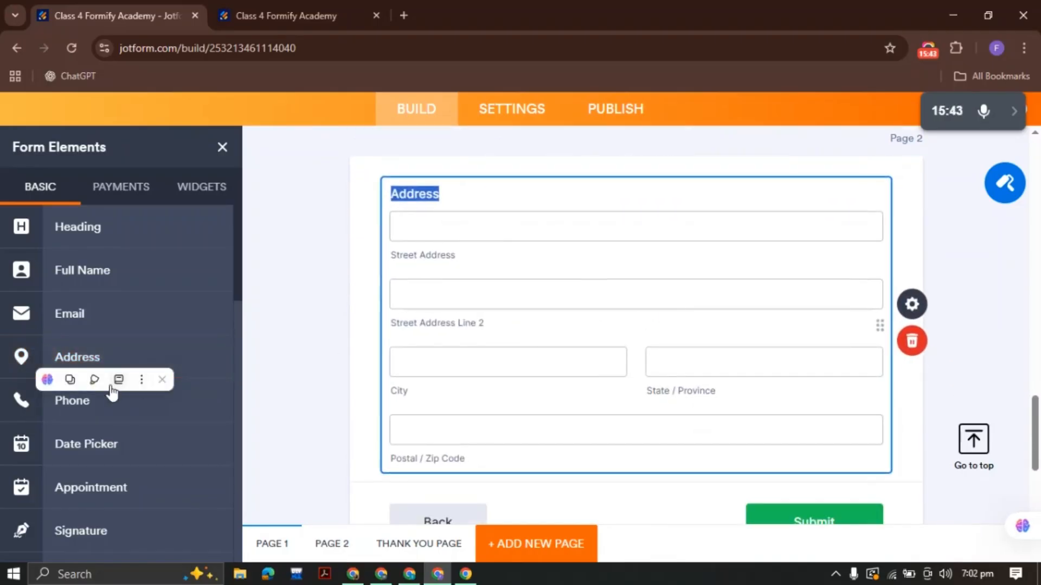
{"action": "left_click", "coordinate": [66, 418]}
{"action": "left_click", "coordinate": [81, 444]}
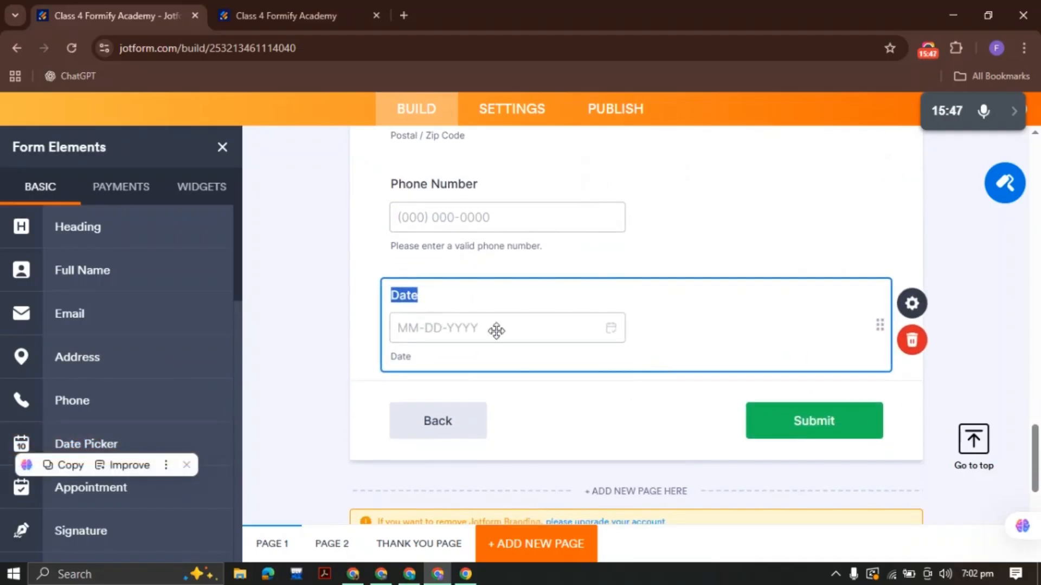
{"action": "scroll", "coordinate": [603, 170], "scroll_direction": "up", "scroll_amount": 3}
Open the published form in a new tab and check the File Upload field's file browser, cancelling without choosing a file.
{"action": "left_click", "coordinate": [629, 116]}
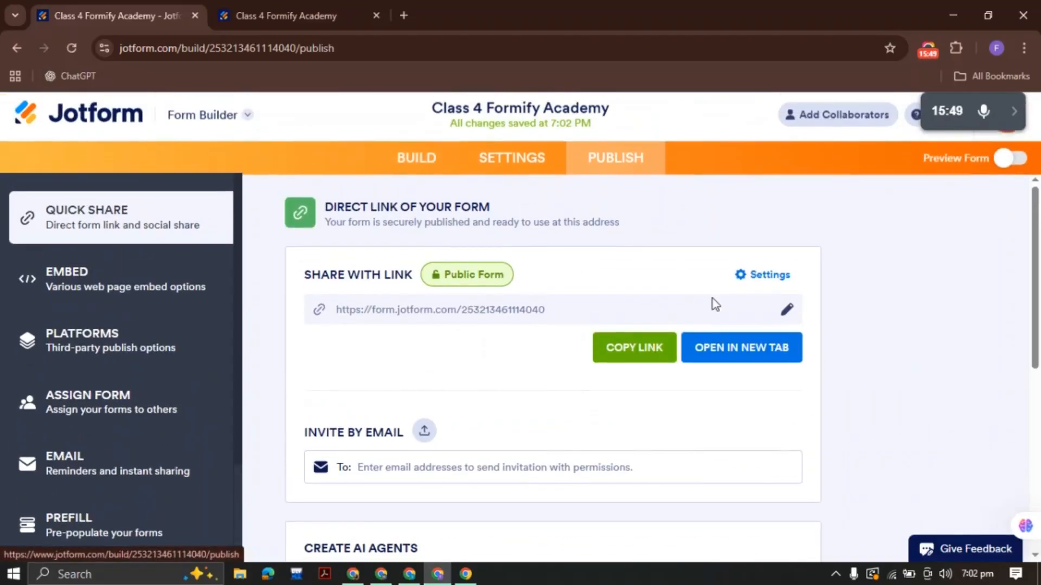
{"action": "left_click", "coordinate": [722, 359]}
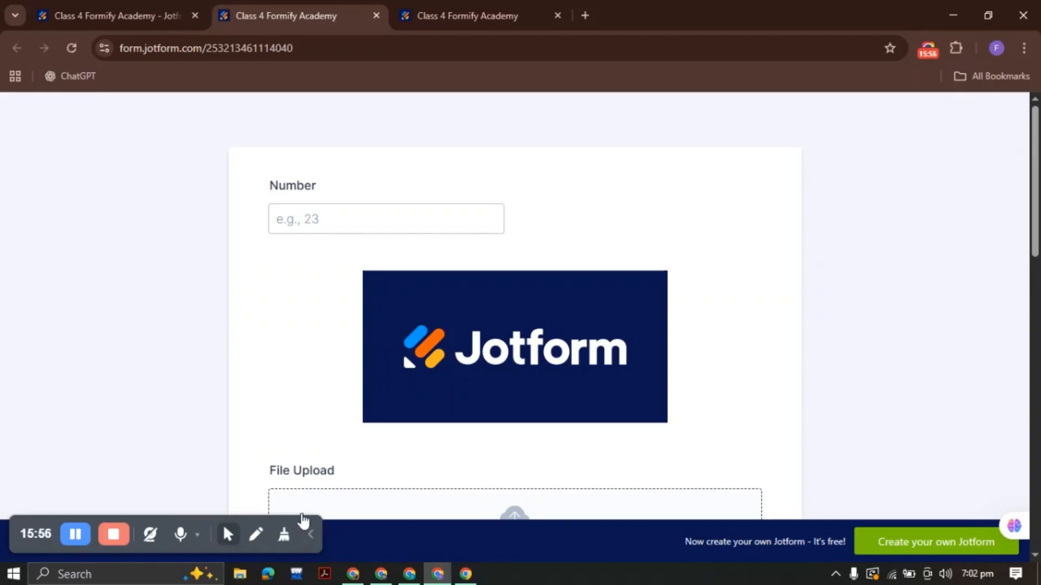
{"action": "scroll", "coordinate": [203, 298], "scroll_direction": "down", "scroll_amount": 3}
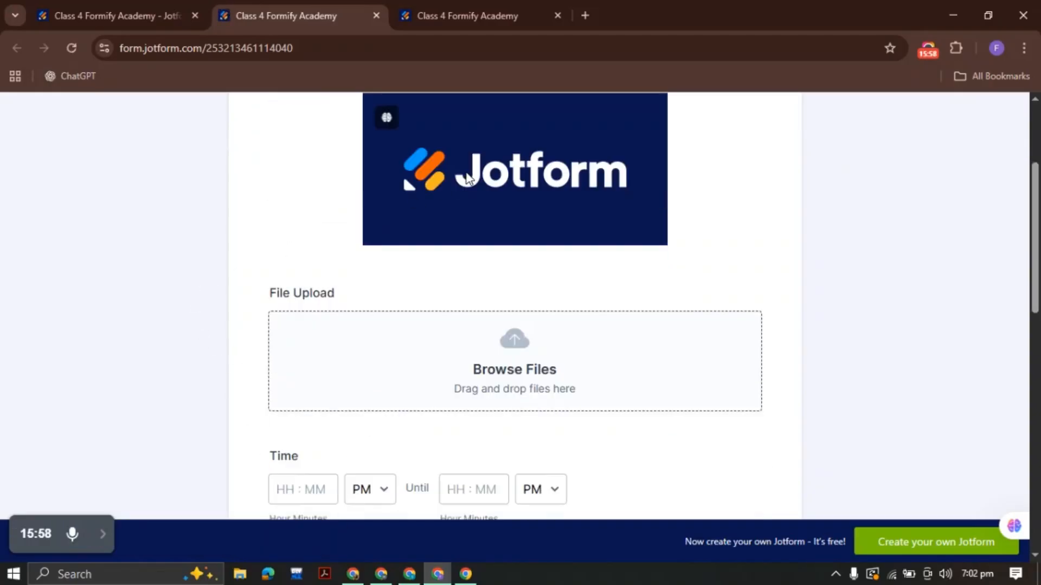
{"action": "scroll", "coordinate": [258, 251], "scroll_direction": "down", "scroll_amount": 6}
{"action": "scroll", "coordinate": [504, 249], "scroll_direction": "up", "scroll_amount": 3}
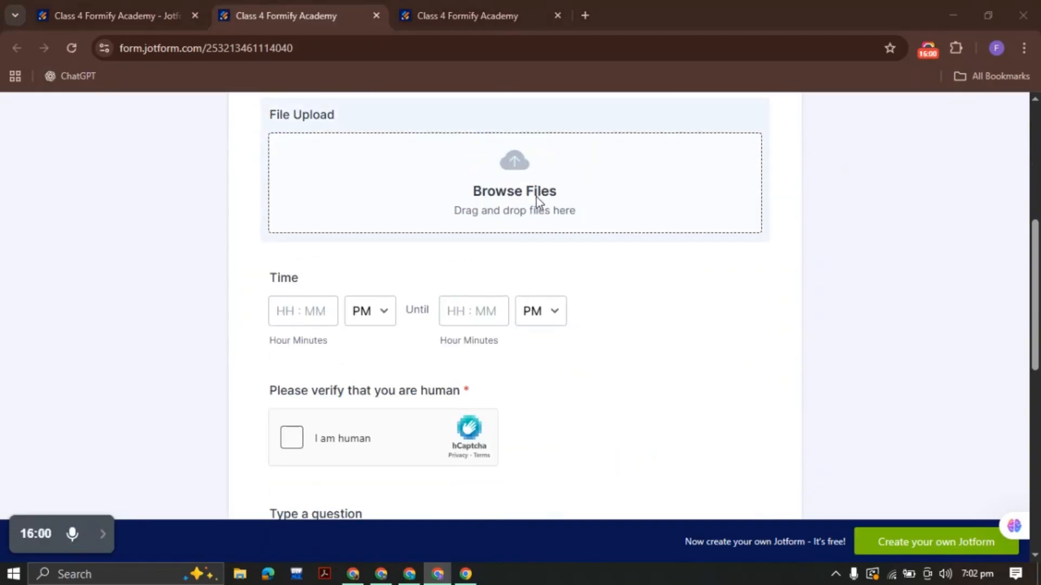
{"action": "left_click", "coordinate": [537, 199]}
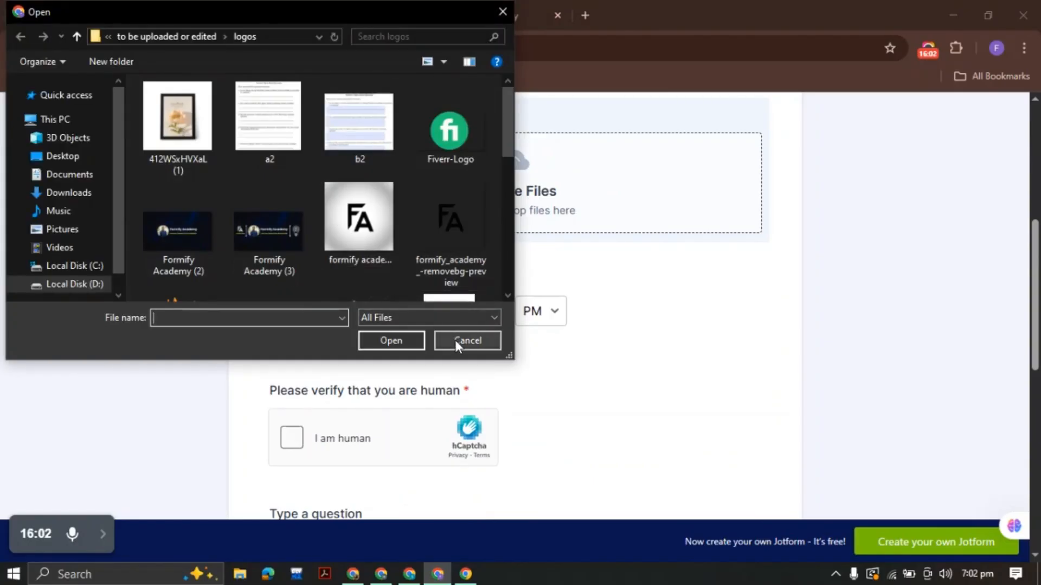
{"action": "left_click", "coordinate": [454, 339]}
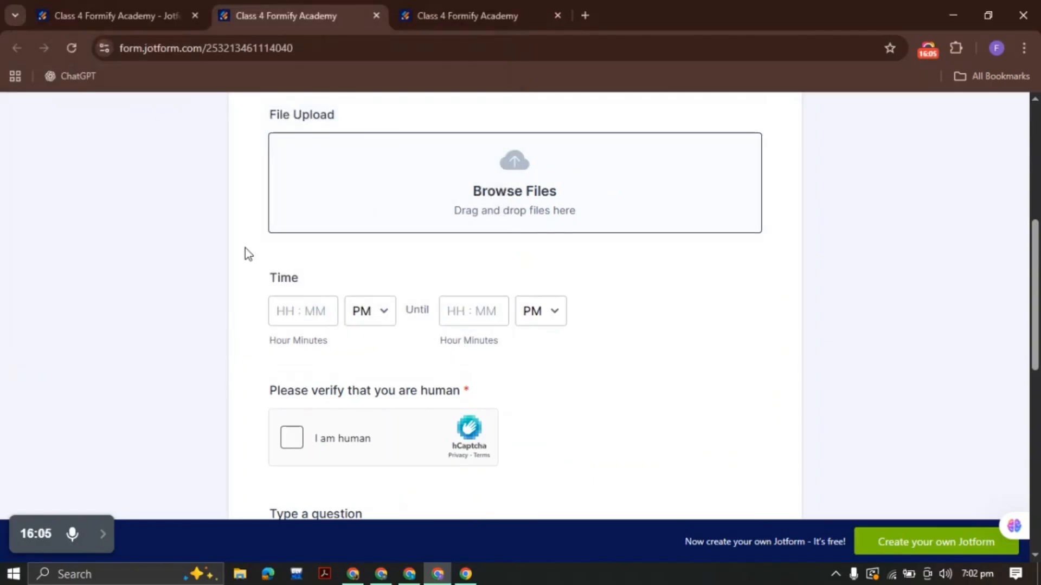
Check the Time fields and open the human verification challenge, dismissing it without solving it.
{"action": "left_click", "coordinate": [299, 317]}
{"action": "left_click", "coordinate": [497, 317]}
{"action": "left_click", "coordinate": [218, 317]}
{"action": "scroll", "coordinate": [218, 318], "scroll_direction": "down", "scroll_amount": 3}
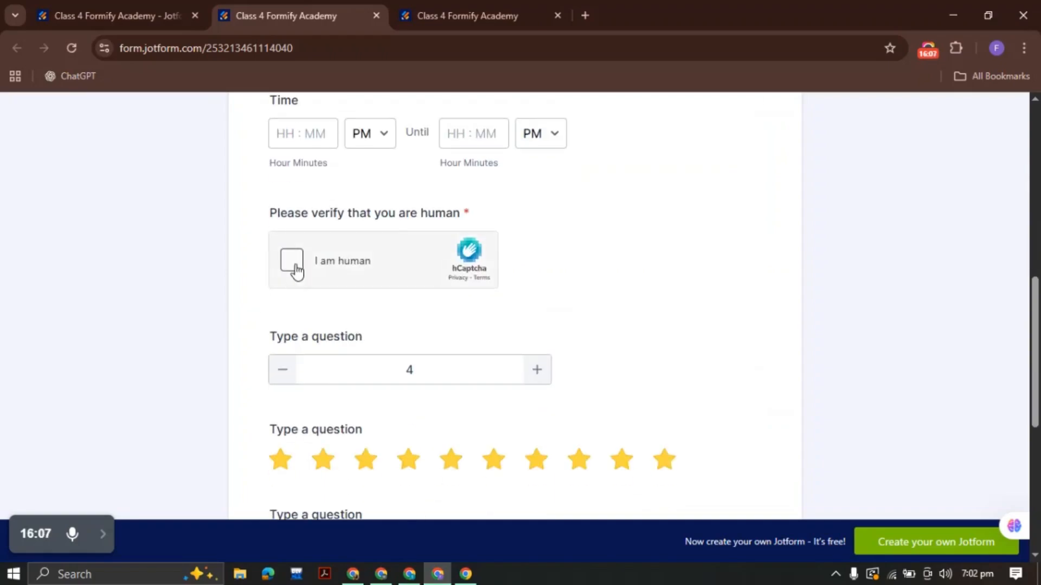
{"action": "left_click", "coordinate": [294, 267]}
{"action": "scroll", "coordinate": [158, 265], "scroll_direction": "down", "scroll_amount": 3}
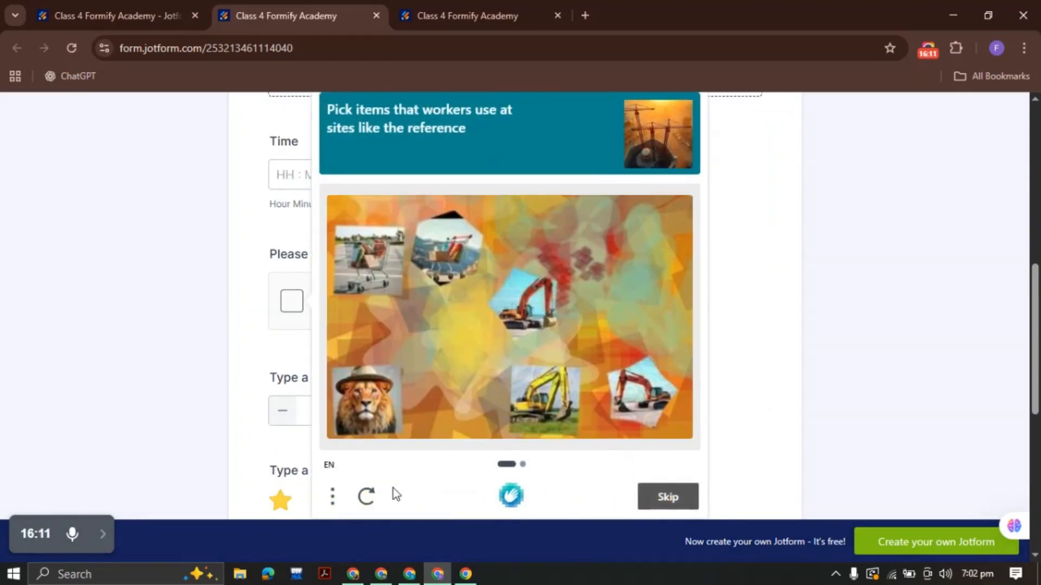
{"action": "left_click", "coordinate": [836, 326]}
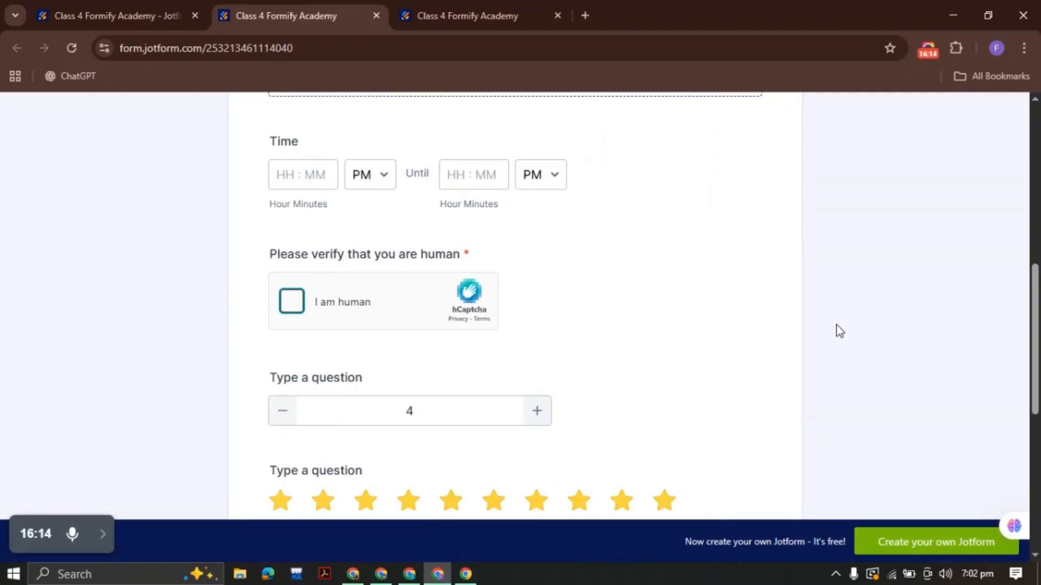
Raise the spinner question's value to 29.
{"action": "scroll", "coordinate": [353, 296], "scroll_direction": "down", "scroll_amount": 3}
{"action": "left_click", "coordinate": [285, 206]}
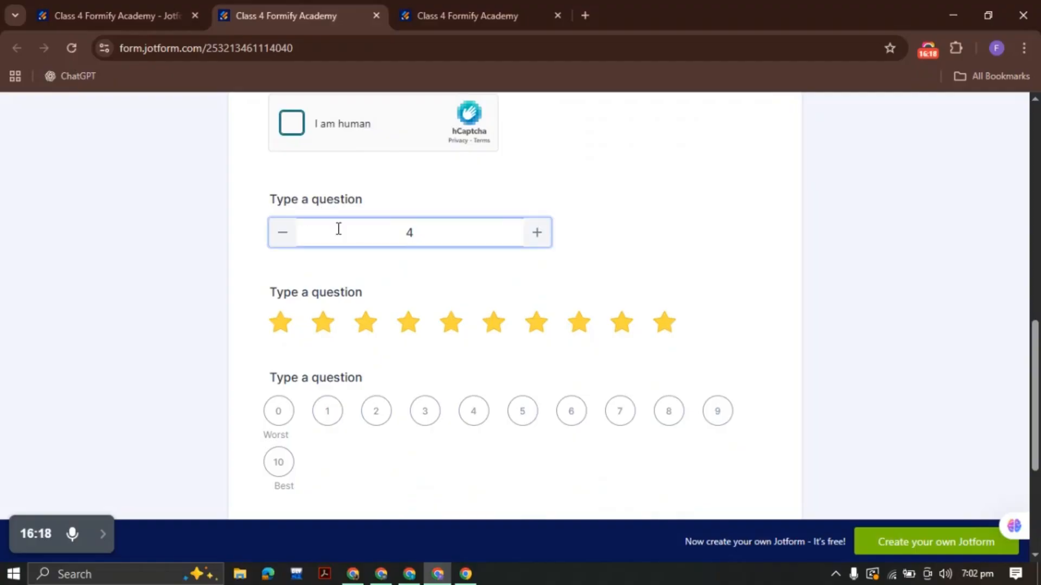
{"action": "left_click", "coordinate": [426, 232]}
{"action": "left_click", "coordinate": [284, 236]}
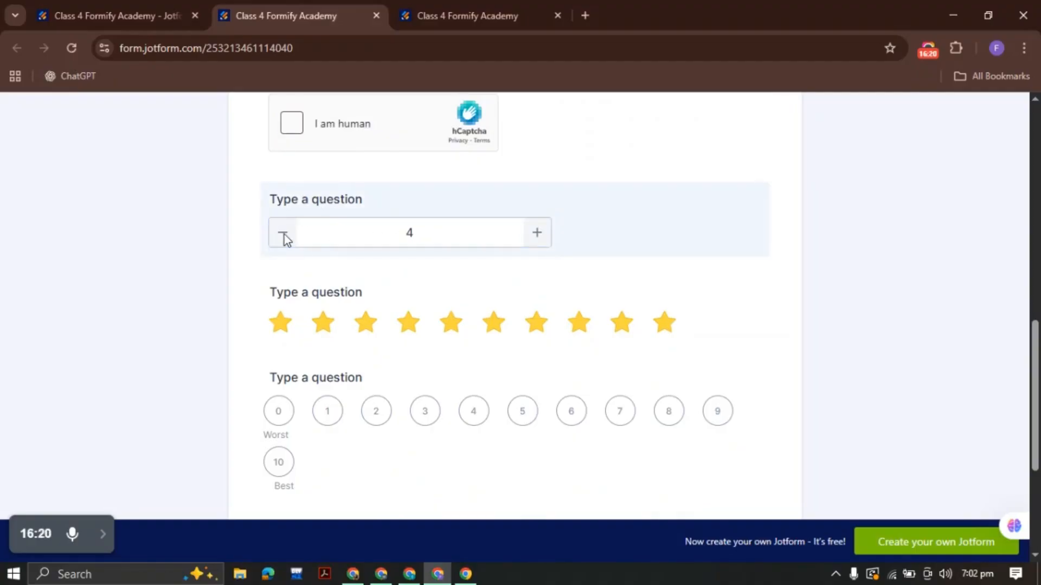
{"action": "left_click", "coordinate": [544, 242]}
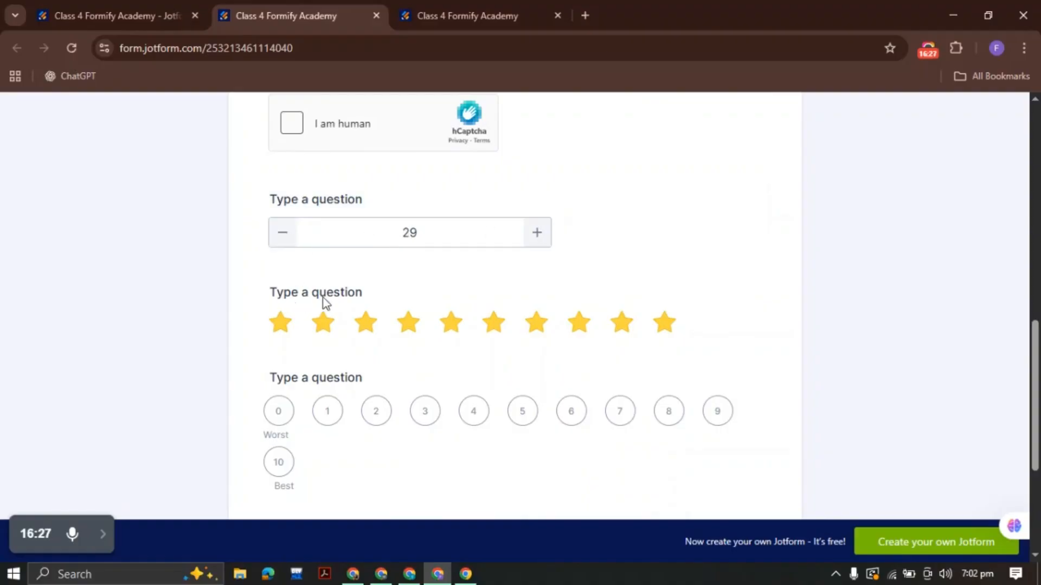
Test several ratings on the star question and settle on seven stars.
{"action": "left_click", "coordinate": [414, 327]}
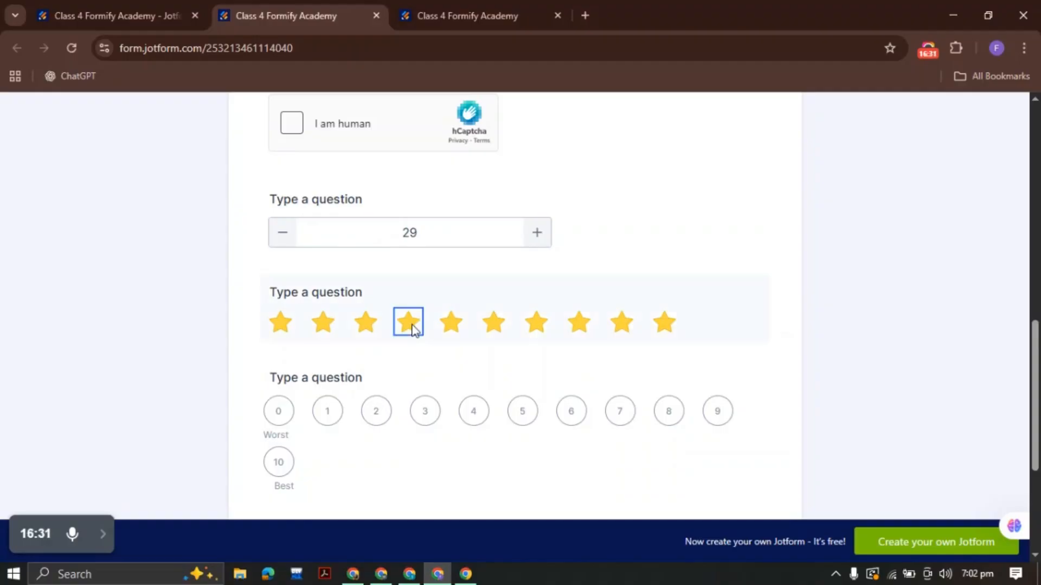
{"action": "left_click", "coordinate": [451, 325]}
{"action": "left_click", "coordinate": [536, 323]}
Test the values 10, 8 and 7 on the scale rating question and settle on 5.
{"action": "scroll", "coordinate": [471, 325], "scroll_direction": "down", "scroll_amount": 3}
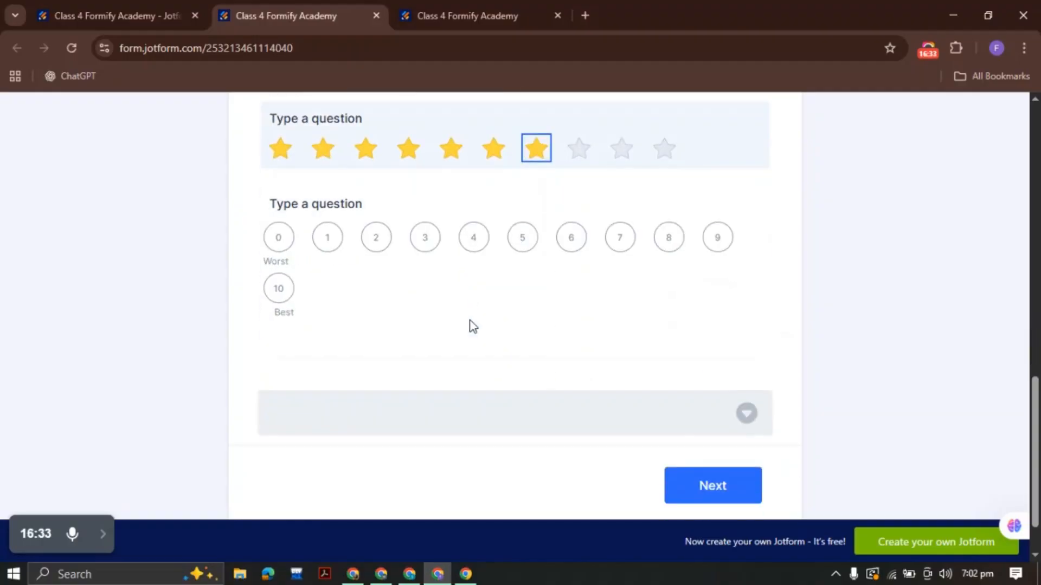
{"action": "left_click", "coordinate": [280, 285]}
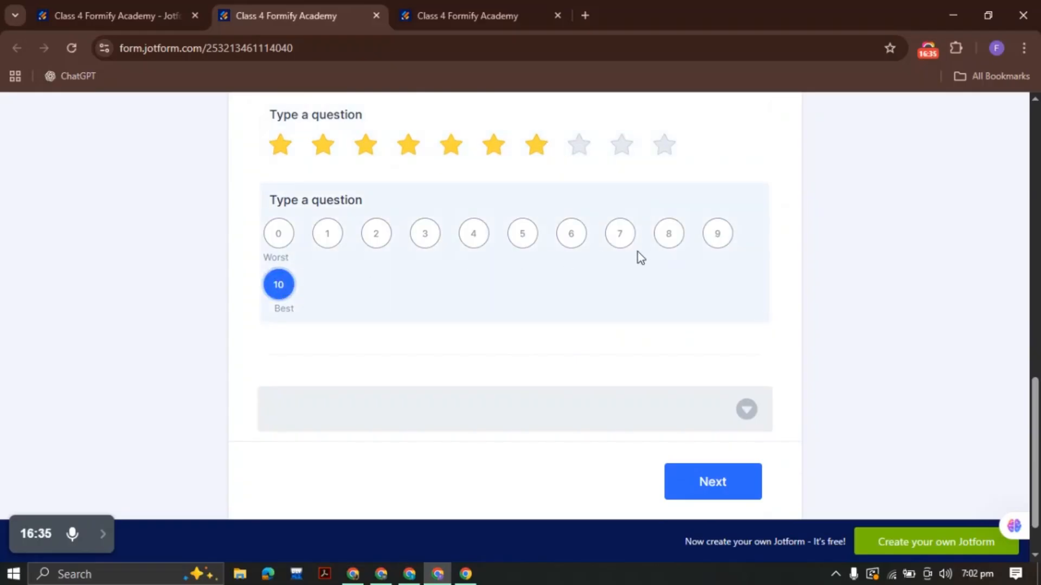
{"action": "left_click", "coordinate": [659, 240]}
{"action": "left_click", "coordinate": [615, 243]}
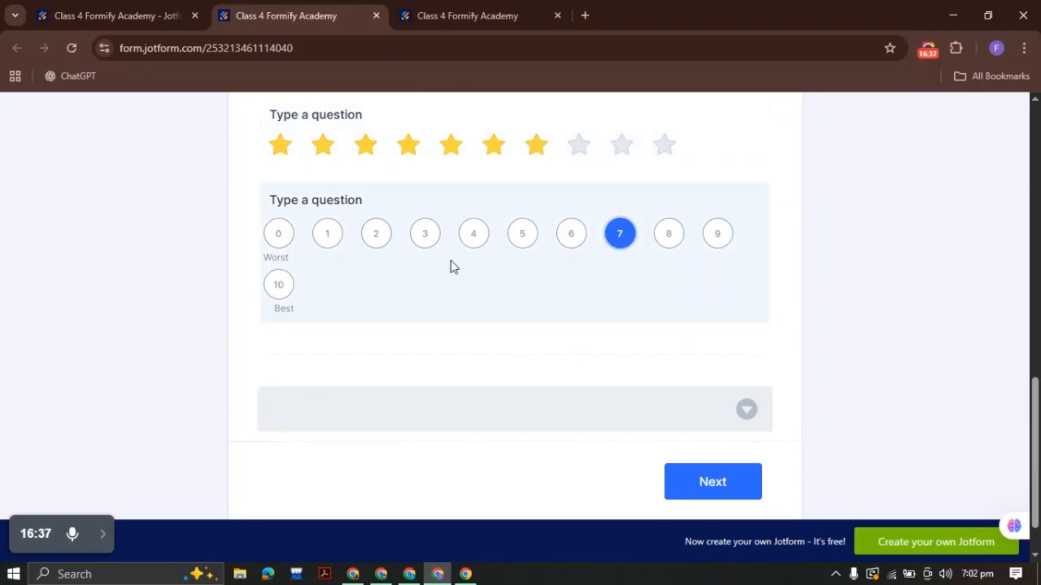
{"action": "left_click", "coordinate": [516, 239]}
Test the Section Collapse bar below the divider by toggling it and restoring its original state.
{"action": "scroll", "coordinate": [434, 260], "scroll_direction": "down", "scroll_amount": 1}
{"action": "scroll", "coordinate": [435, 261], "scroll_direction": "down", "scroll_amount": 1}
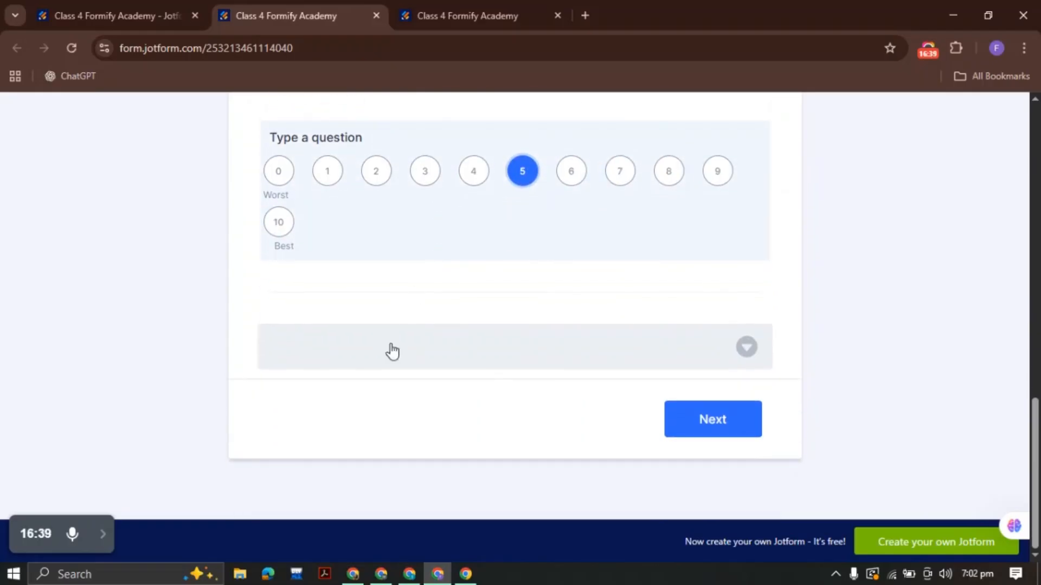
{"action": "left_click", "coordinate": [744, 348]}
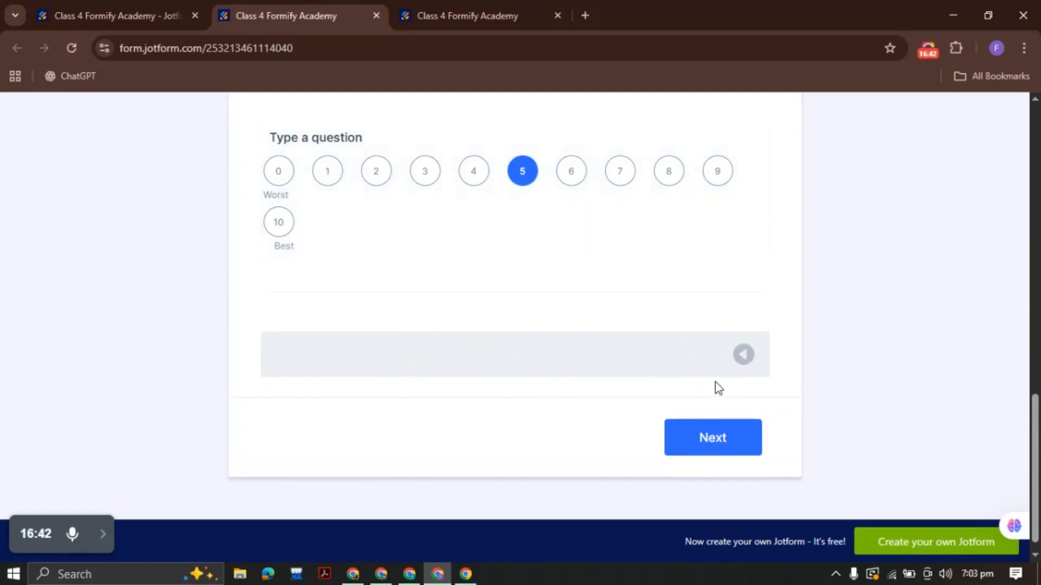
{"action": "left_click", "coordinate": [746, 359]}
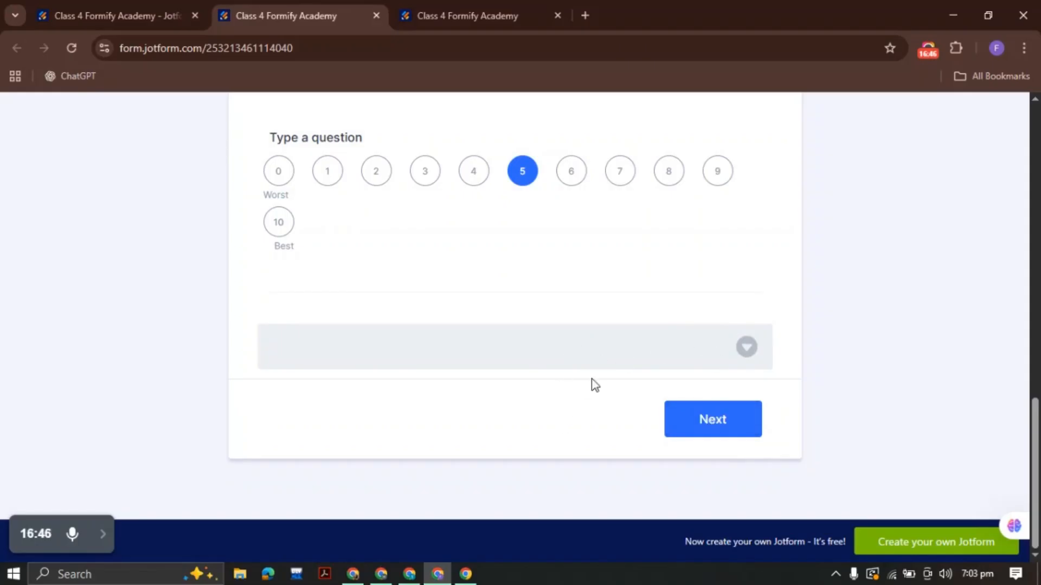
Try to advance to the form's next page and complete the required human verification by placing the missing line segment.
{"action": "left_click", "coordinate": [690, 423]}
{"action": "scroll", "coordinate": [349, 318], "scroll_direction": "up", "scroll_amount": 13}
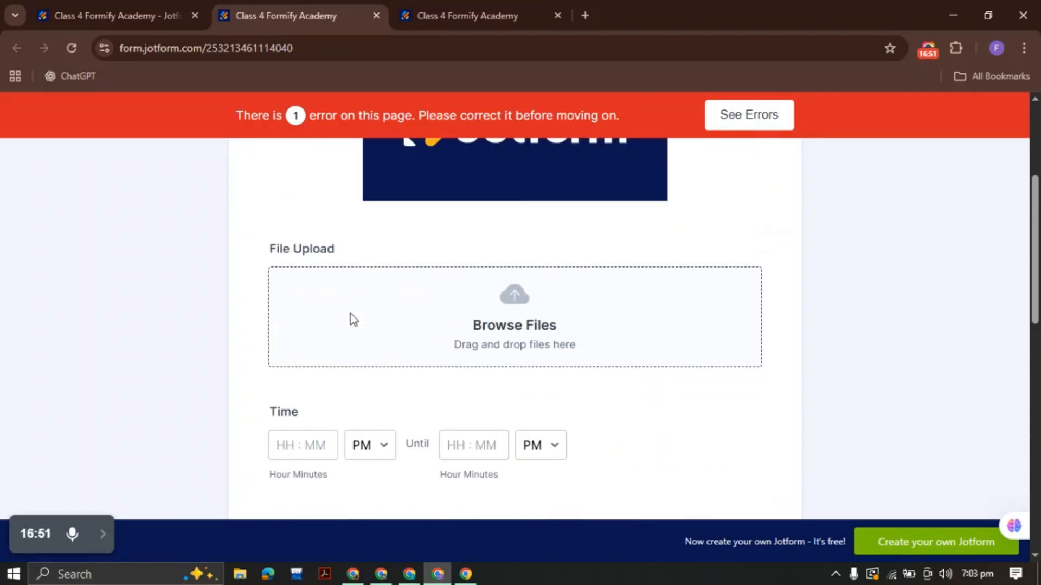
{"action": "scroll", "coordinate": [350, 318], "scroll_direction": "down", "scroll_amount": 3}
{"action": "left_click", "coordinate": [295, 400]}
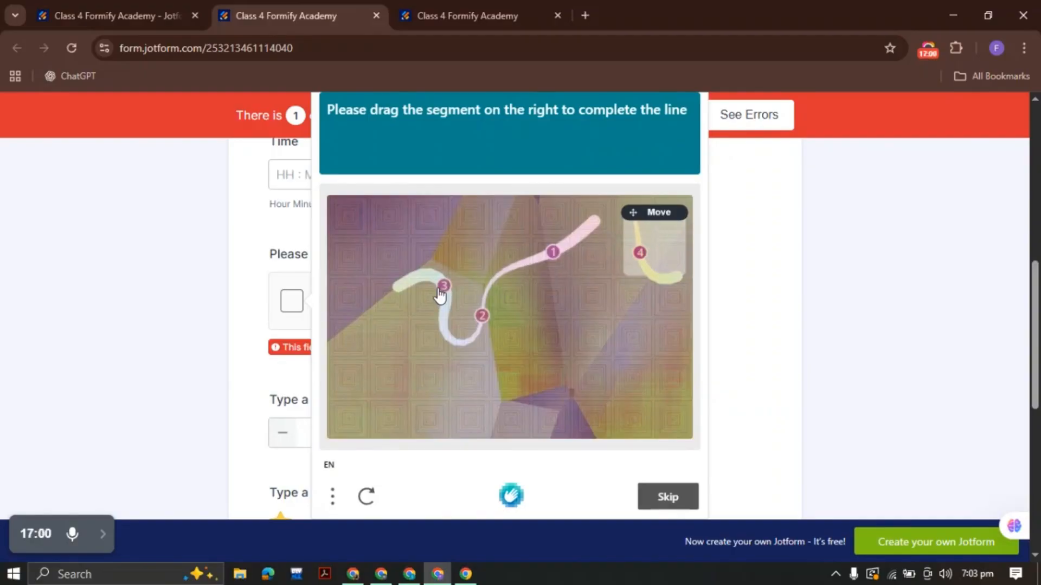
{"action": "left_click_drag", "start_coordinate": [641, 260], "coordinate": [360, 243]}
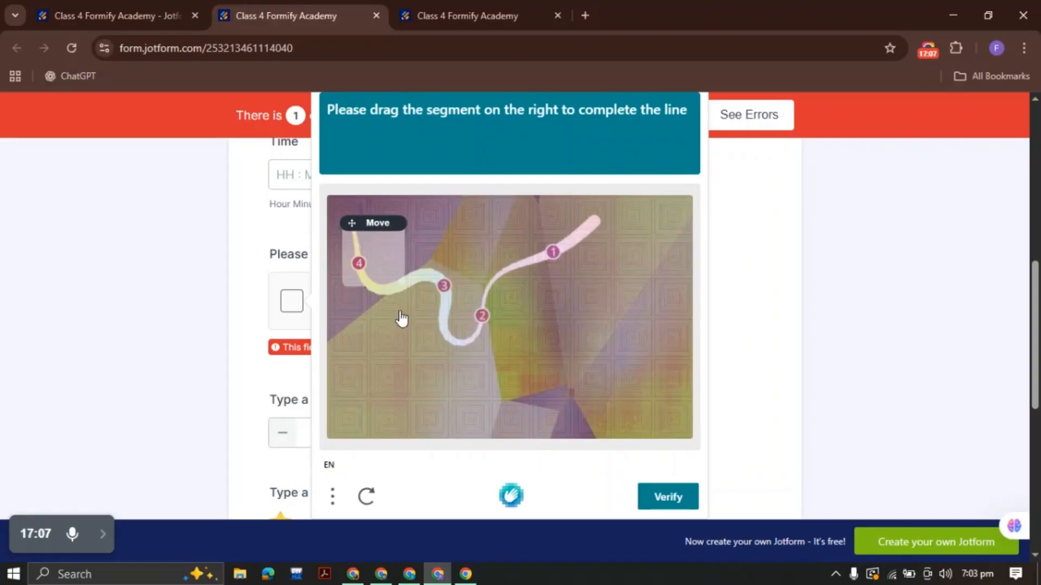
{"action": "left_click", "coordinate": [666, 497]}
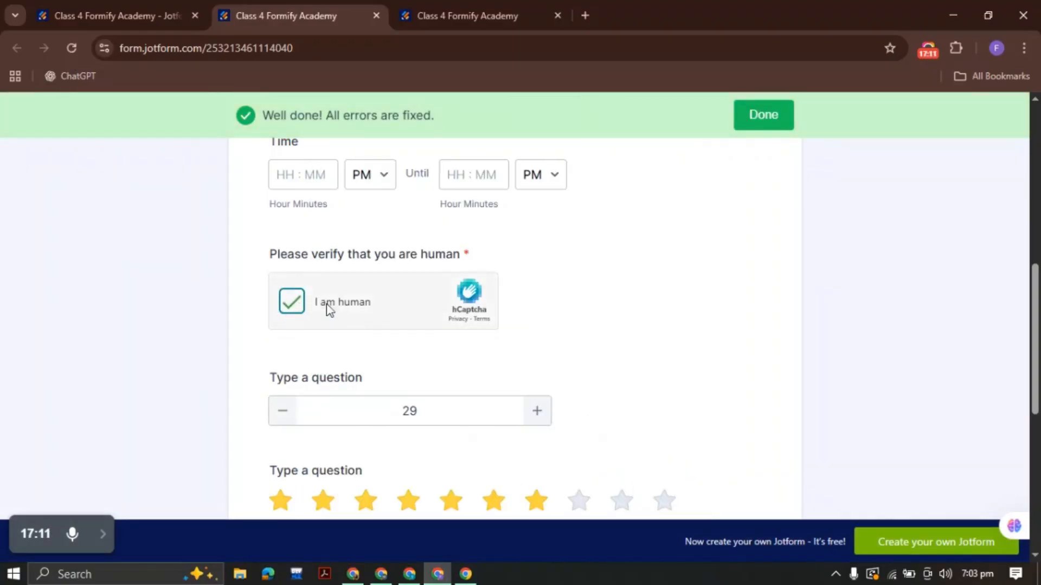
Advance to page 2, look over its Address, Phone Number and Date fields, and return to page 1.
{"action": "scroll", "coordinate": [526, 269], "scroll_direction": "down", "scroll_amount": 10}
{"action": "left_click", "coordinate": [733, 422]}
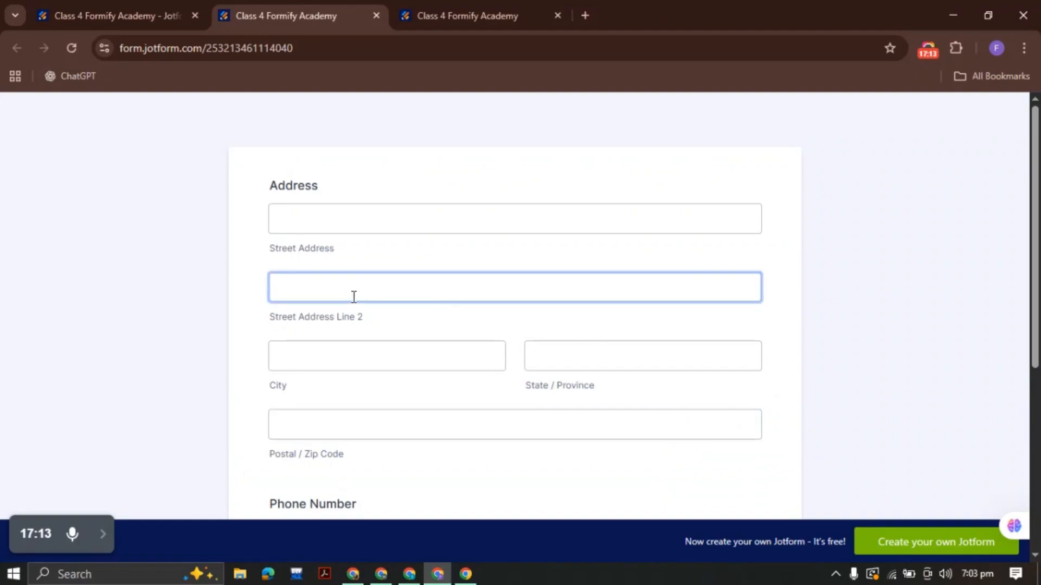
{"action": "scroll", "coordinate": [274, 325], "scroll_direction": "down", "scroll_amount": 3}
{"action": "scroll", "coordinate": [275, 327], "scroll_direction": "down", "scroll_amount": 3}
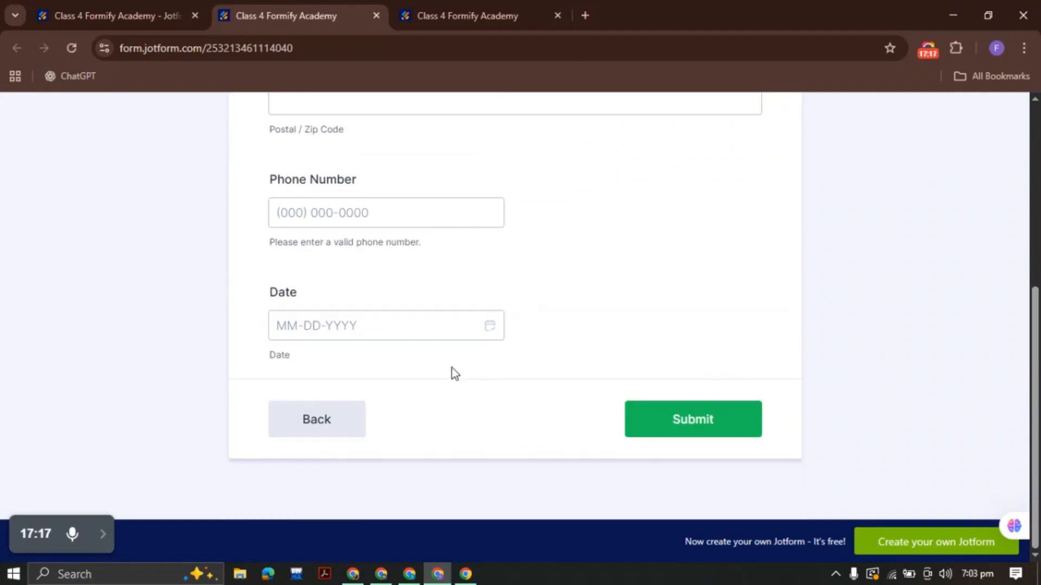
{"action": "left_click", "coordinate": [325, 424]}
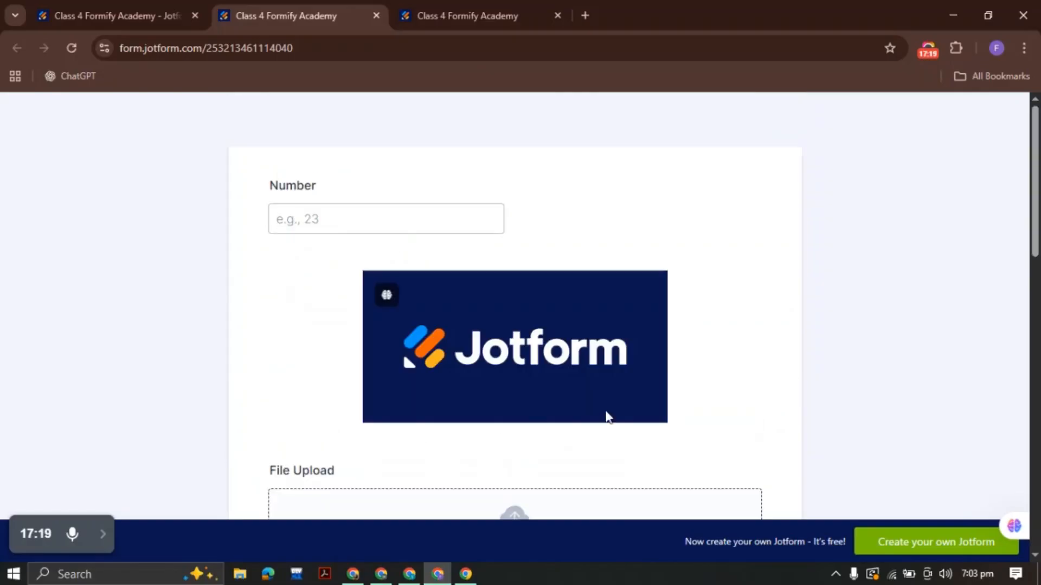
{"action": "scroll", "coordinate": [607, 401], "scroll_direction": "down", "scroll_amount": 5}
Return to the form builder and review the available basic, survey and page elements.
{"action": "left_click", "coordinate": [138, 5]}
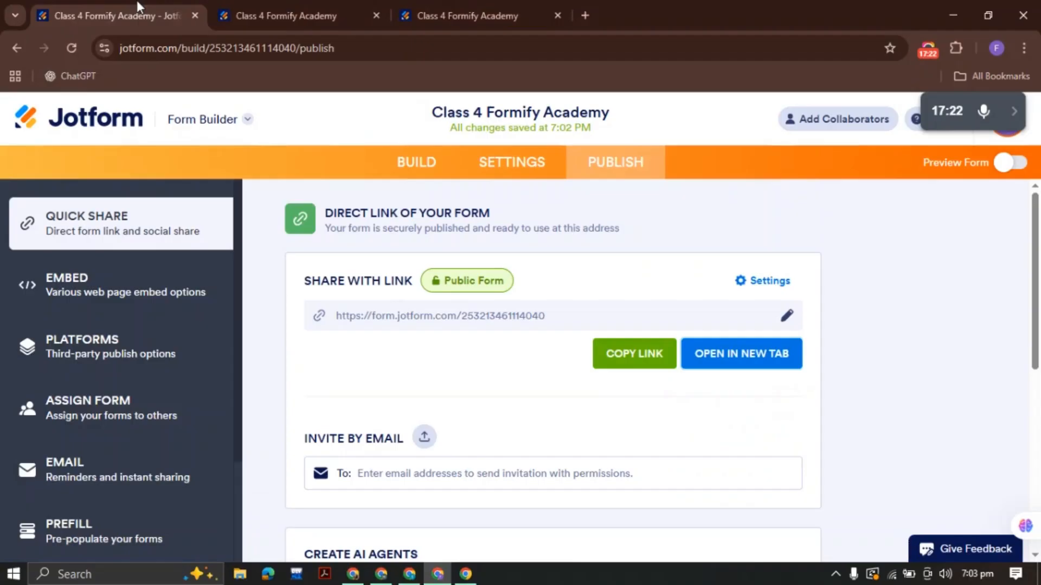
{"action": "left_click", "coordinate": [431, 172]}
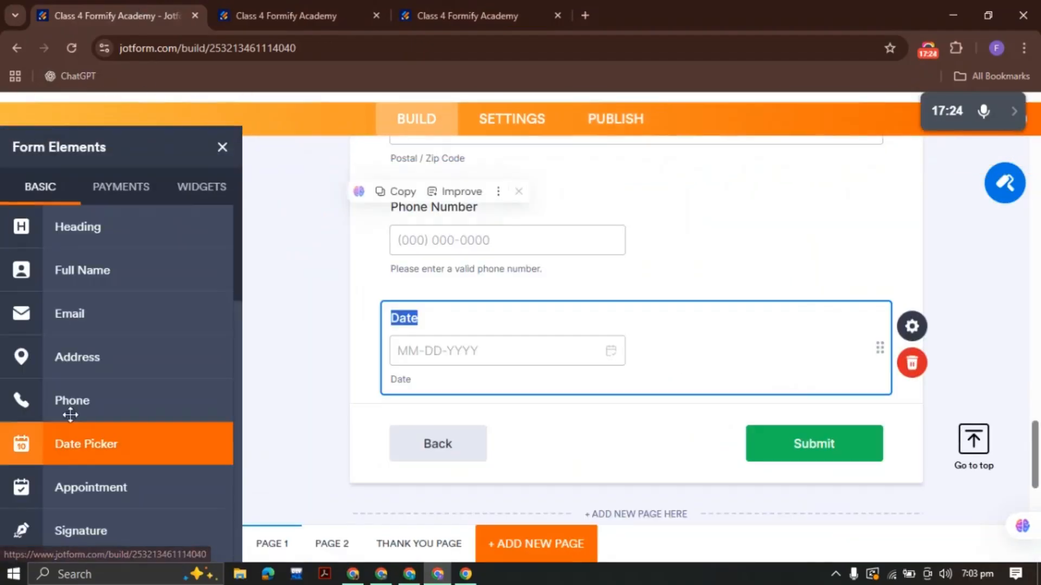
{"action": "scroll", "coordinate": [83, 349], "scroll_direction": "down", "scroll_amount": 10}
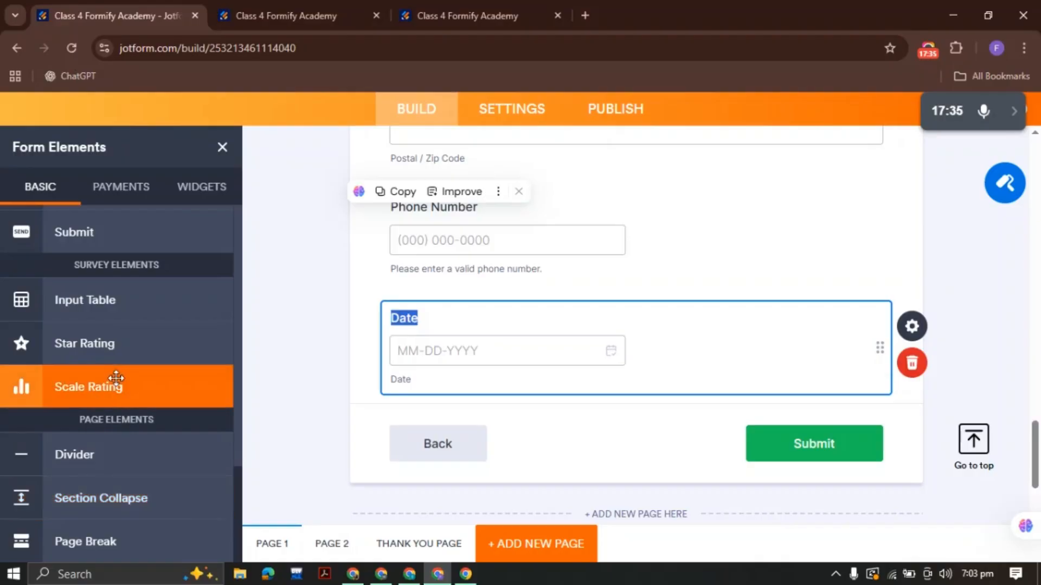
{"action": "scroll", "coordinate": [115, 378], "scroll_direction": "up", "scroll_amount": 10}
{"action": "scroll", "coordinate": [119, 382], "scroll_direction": "up", "scroll_amount": 2}
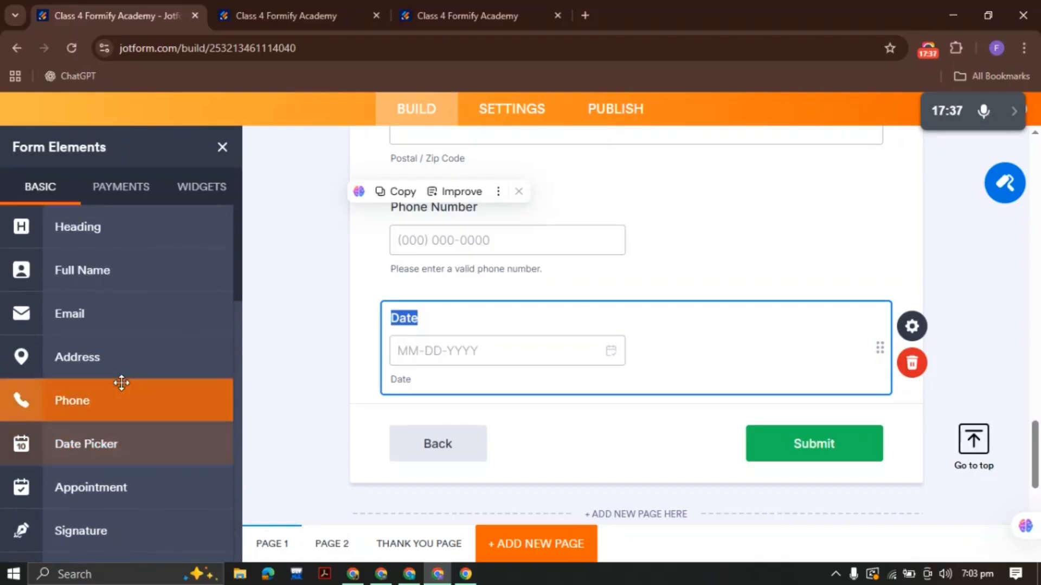
{"action": "scroll", "coordinate": [120, 449], "scroll_direction": "down", "scroll_amount": 4}
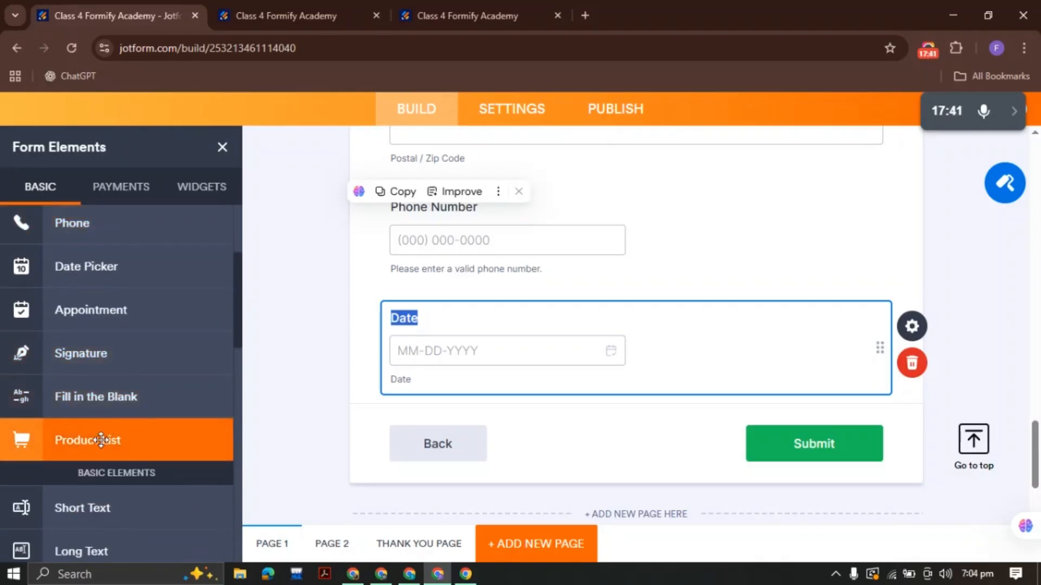
{"action": "scroll", "coordinate": [130, 342], "scroll_direction": "down", "scroll_amount": 5}
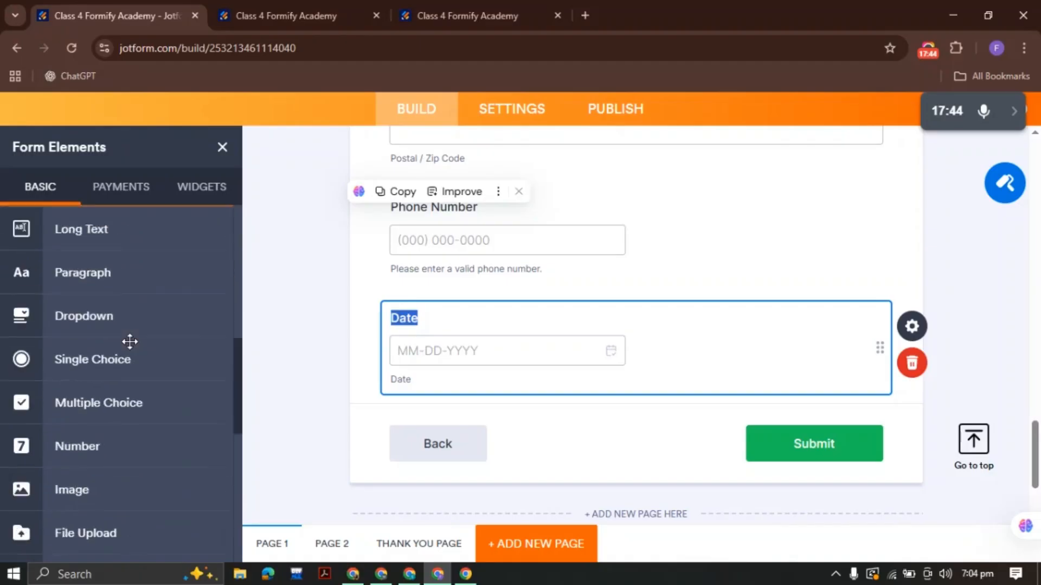
{"action": "scroll", "coordinate": [130, 342], "scroll_direction": "down", "scroll_amount": 1}
{"action": "scroll", "coordinate": [130, 341], "scroll_direction": "down", "scroll_amount": 4}
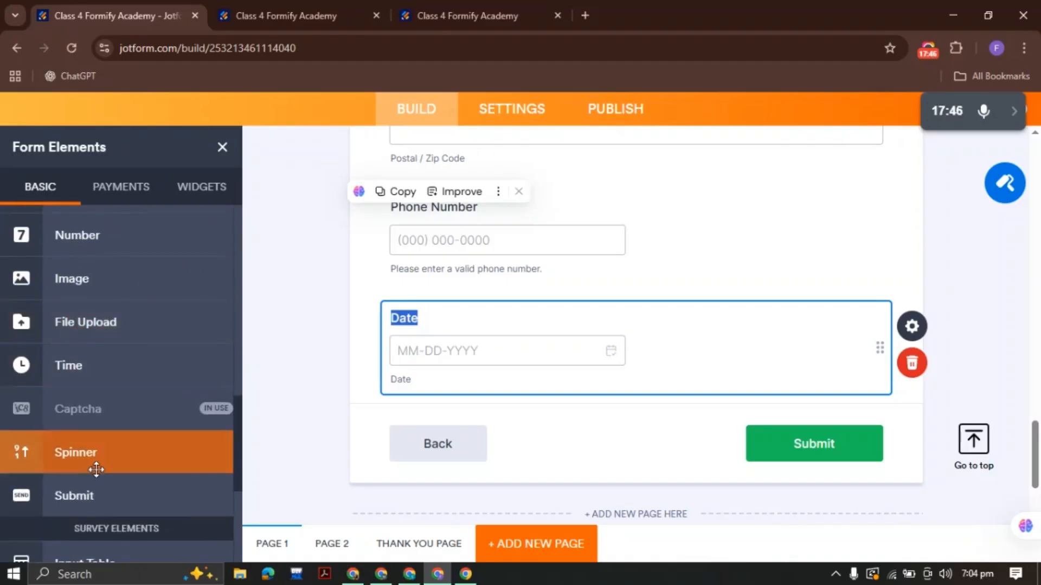
{"action": "scroll", "coordinate": [97, 445], "scroll_direction": "down", "scroll_amount": 5}
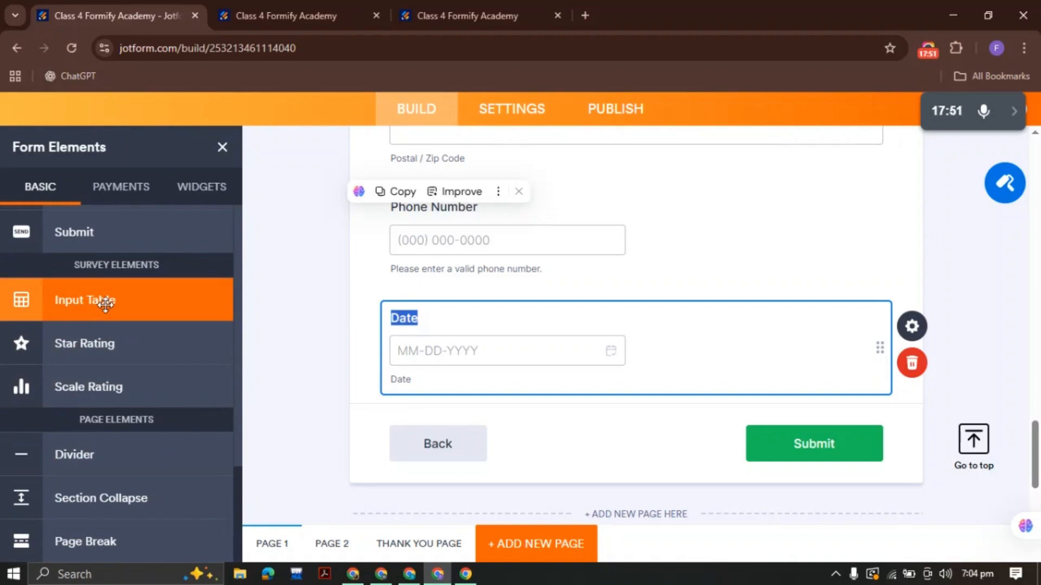
{"action": "scroll", "coordinate": [101, 325], "scroll_direction": "up", "scroll_amount": 15}
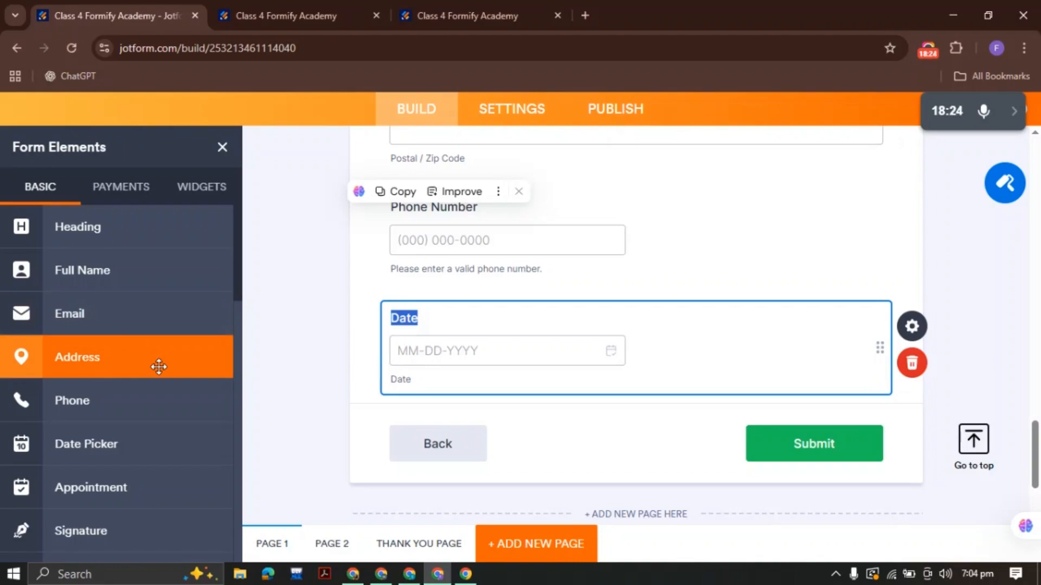
Recheck the list of form elements, from Heading and Full Name through the survey and page elements.
{"action": "scroll", "coordinate": [179, 317], "scroll_direction": "down", "scroll_amount": 10}
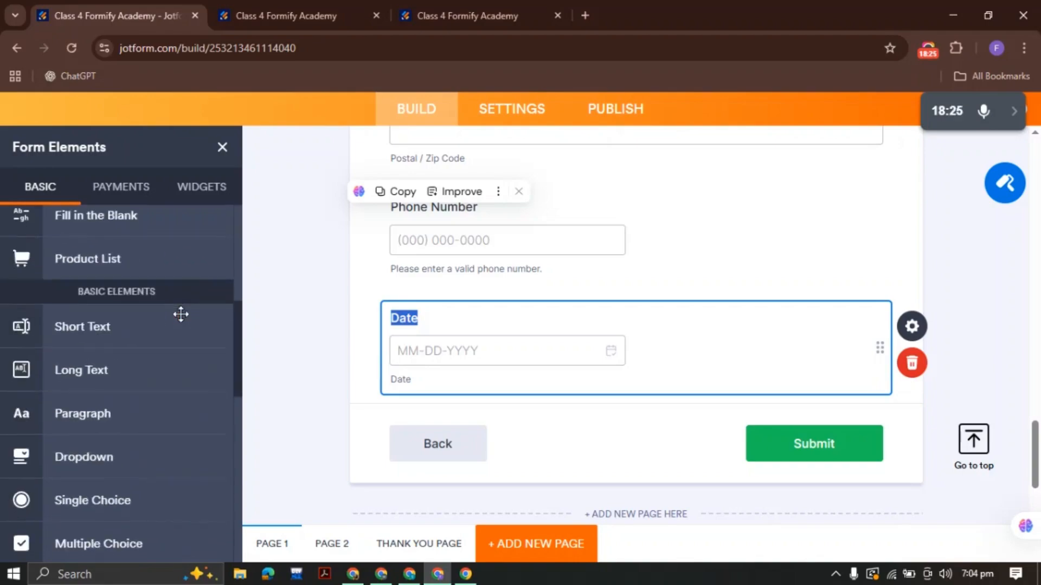
{"action": "scroll", "coordinate": [179, 311], "scroll_direction": "up", "scroll_amount": 10}
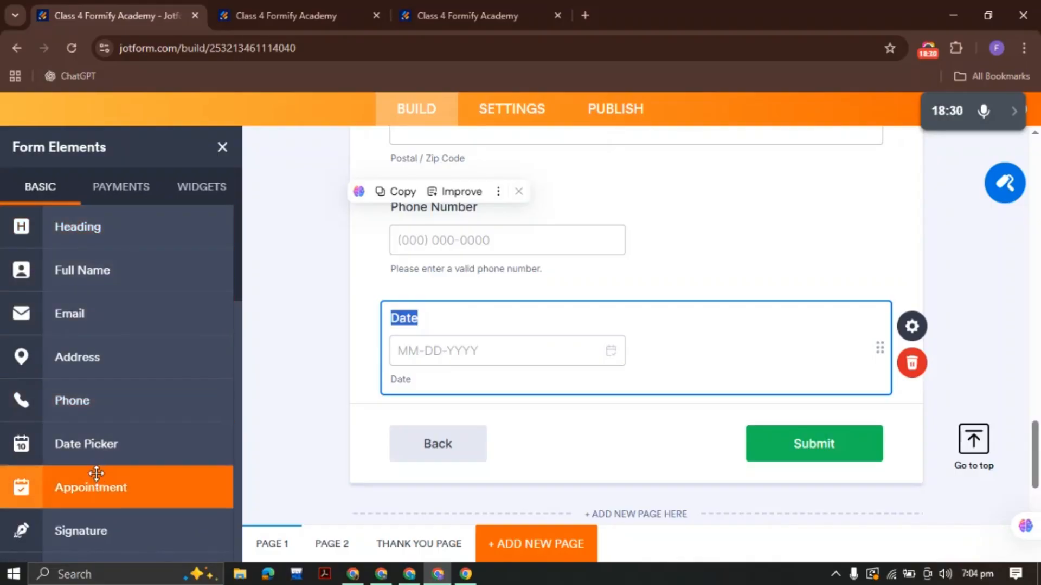
{"action": "scroll", "coordinate": [92, 455], "scroll_direction": "down", "scroll_amount": 8}
{"action": "scroll", "coordinate": [88, 431], "scroll_direction": "down", "scroll_amount": 5}
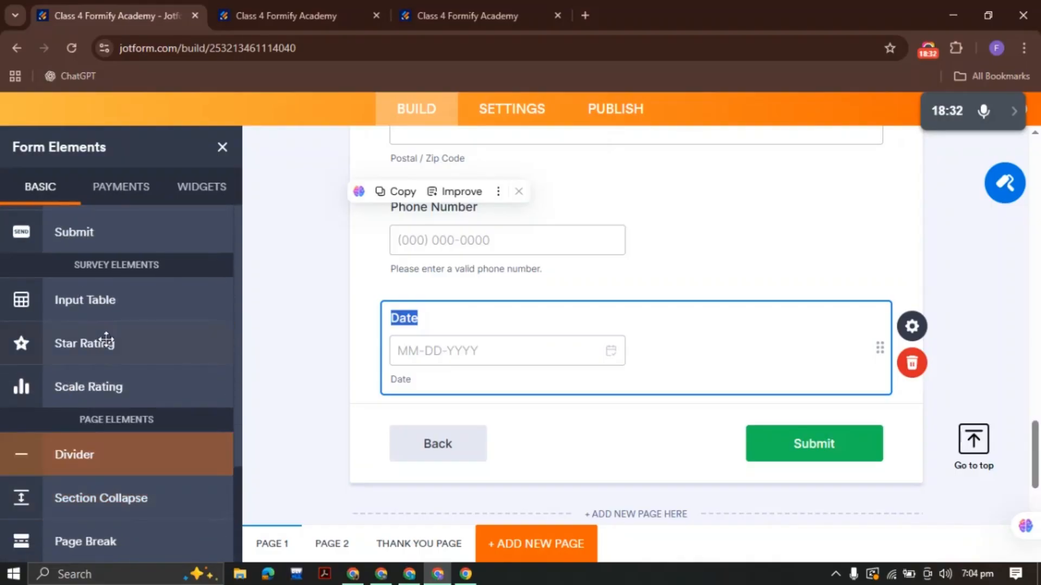
{"action": "scroll", "coordinate": [103, 308], "scroll_direction": "up", "scroll_amount": 10}
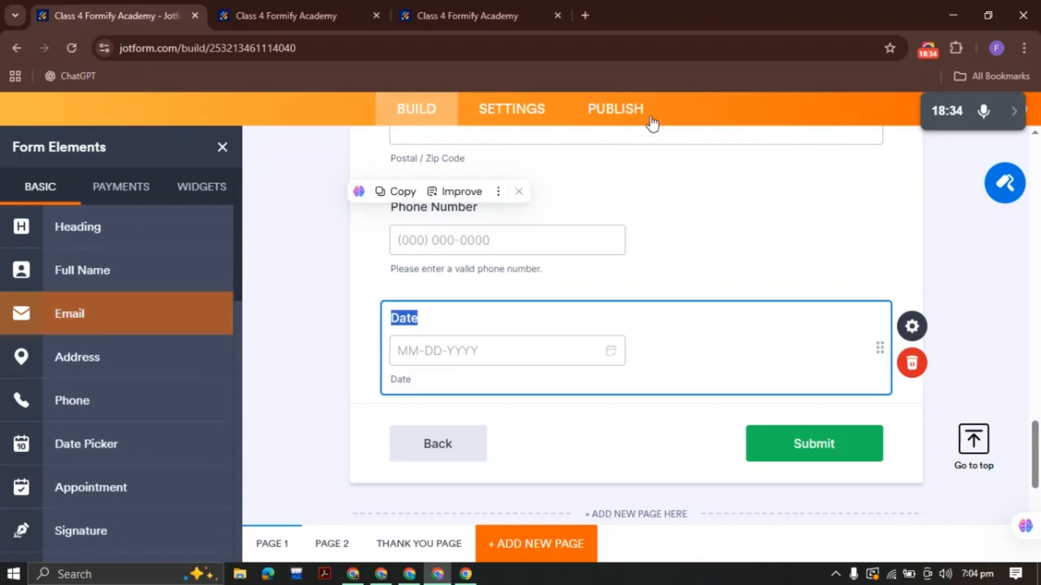
Show the desktop and open the Formify Academy Class 4 Practice Form PDF in Adobe Acrobat.
{"action": "right_click", "coordinate": [562, 573]}
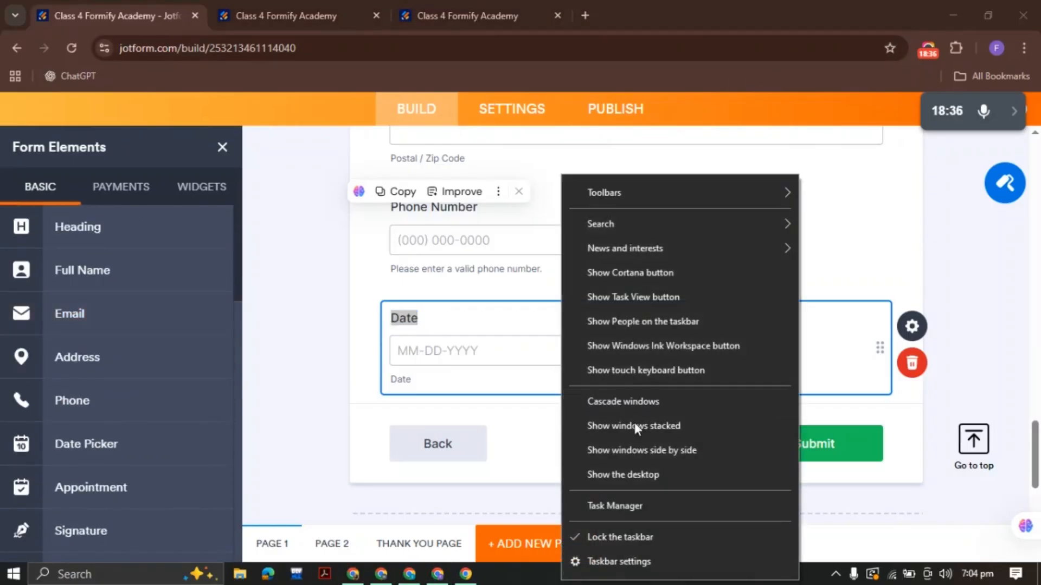
{"action": "left_click", "coordinate": [633, 480]}
{"action": "left_click", "coordinate": [639, 97]}
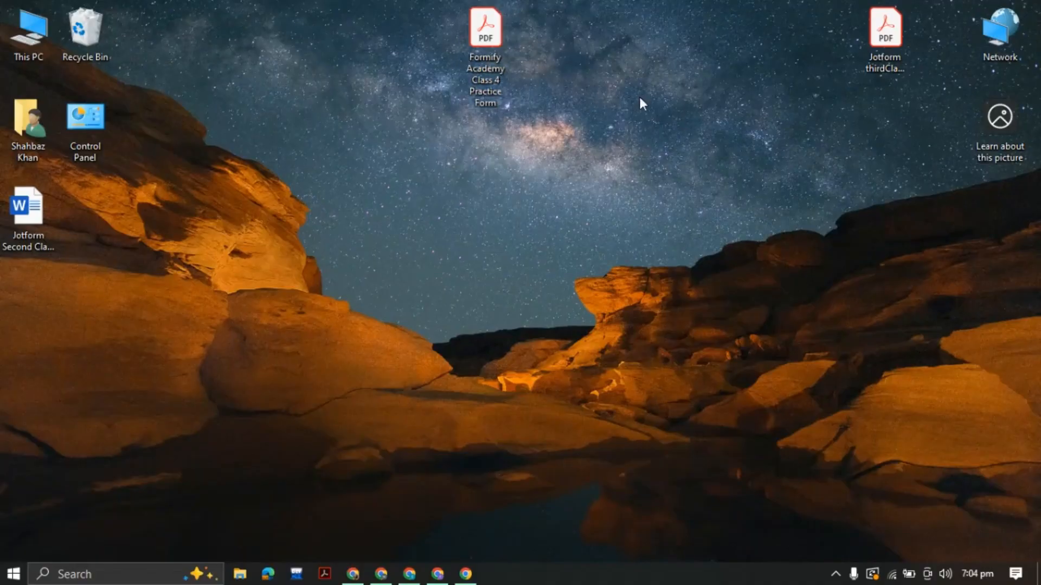
{"action": "double_click", "coordinate": [490, 57]}
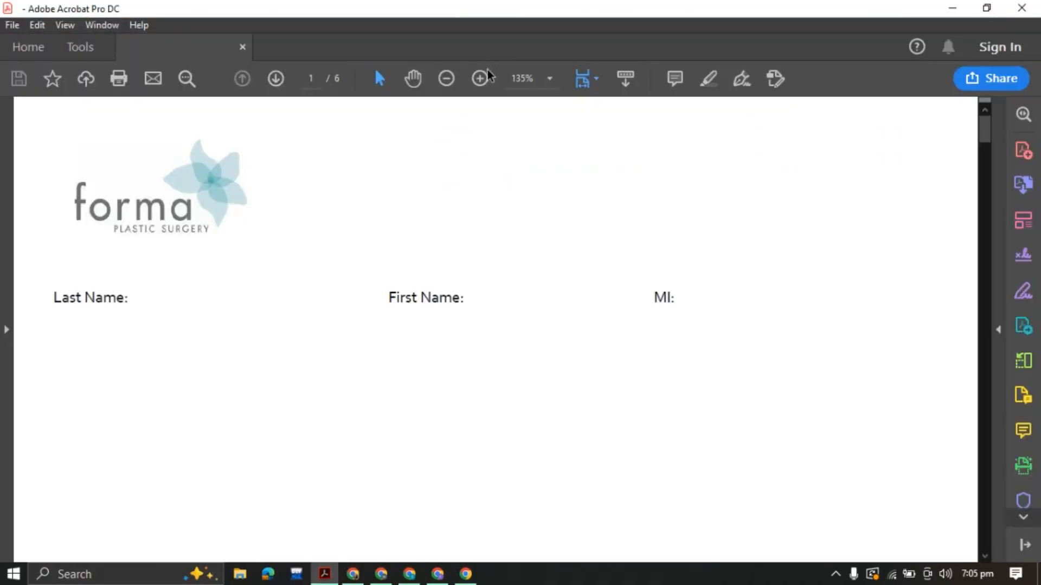
Examine the logo, clinic contact details and Patient Information heading on the practice form's first page.
{"action": "scroll", "coordinate": [396, 201], "scroll_direction": "down", "scroll_amount": 3}
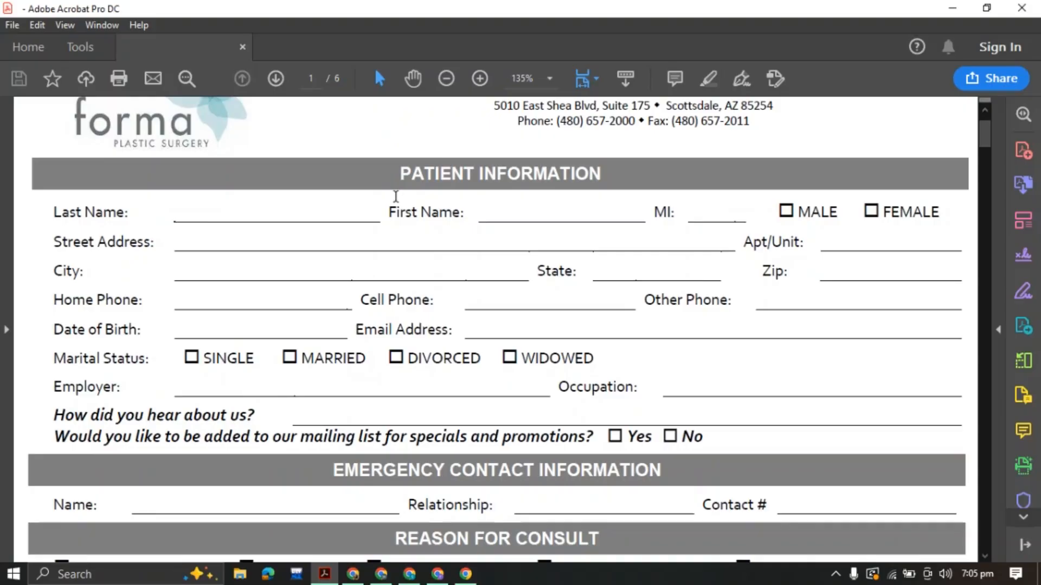
{"action": "scroll", "coordinate": [396, 198], "scroll_direction": "down", "scroll_amount": 3}
{"action": "scroll", "coordinate": [398, 202], "scroll_direction": "up", "scroll_amount": 6}
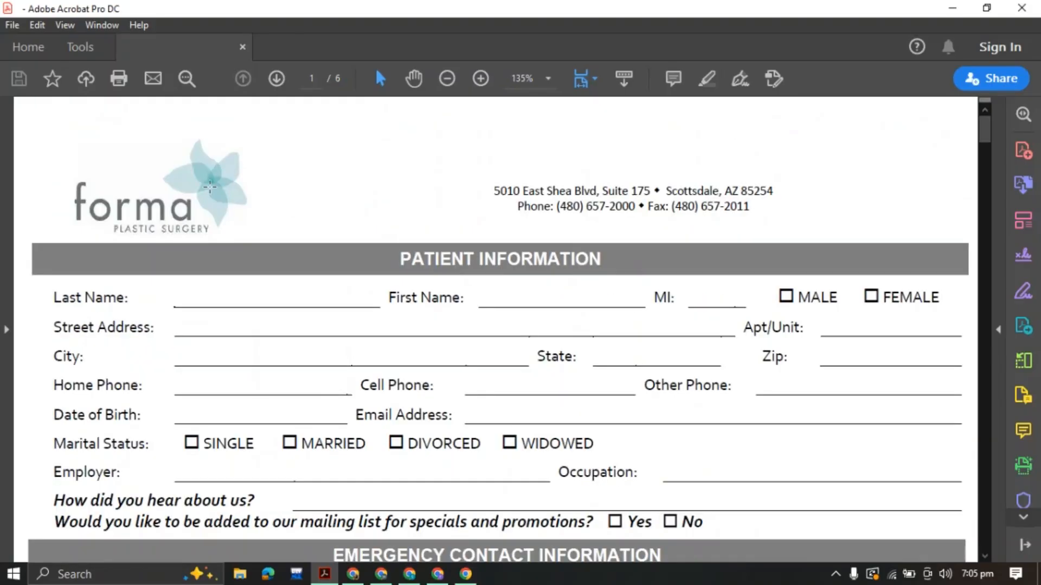
{"action": "left_click", "coordinate": [210, 191]}
{"action": "left_click", "coordinate": [483, 195]}
{"action": "left_click_drag", "start_coordinate": [713, 206], "coordinate": [746, 206]}
{"action": "left_click_drag", "start_coordinate": [418, 257], "coordinate": [651, 254]}
{"action": "left_click", "coordinate": [528, 263]}
Read through the practice form to page 6, covering the medical history, Financial policy, authorization and signature sections.
{"action": "scroll", "coordinate": [491, 287], "scroll_direction": "down", "scroll_amount": 10}
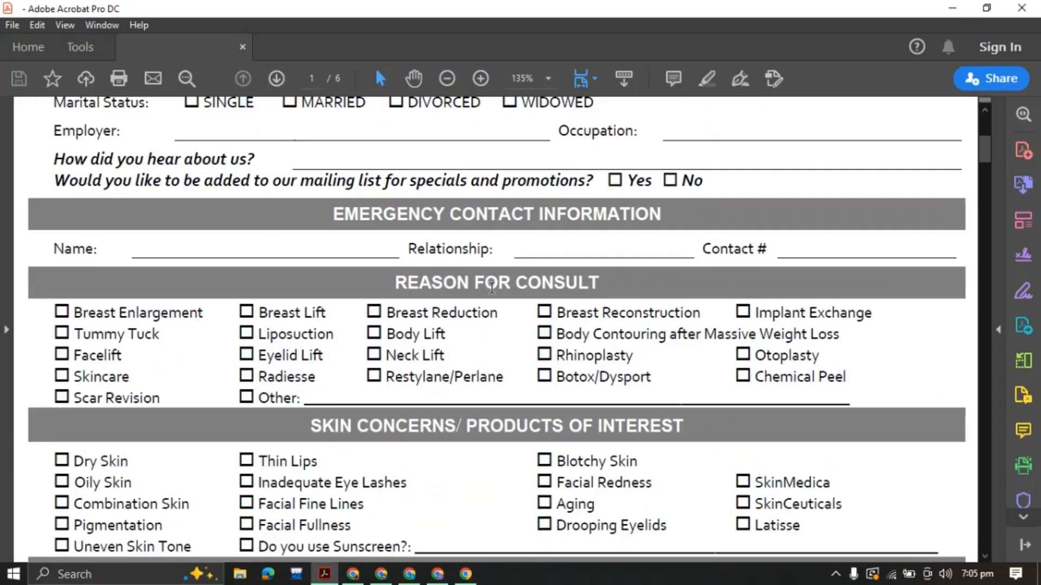
{"action": "scroll", "coordinate": [491, 285], "scroll_direction": "down", "scroll_amount": 20}
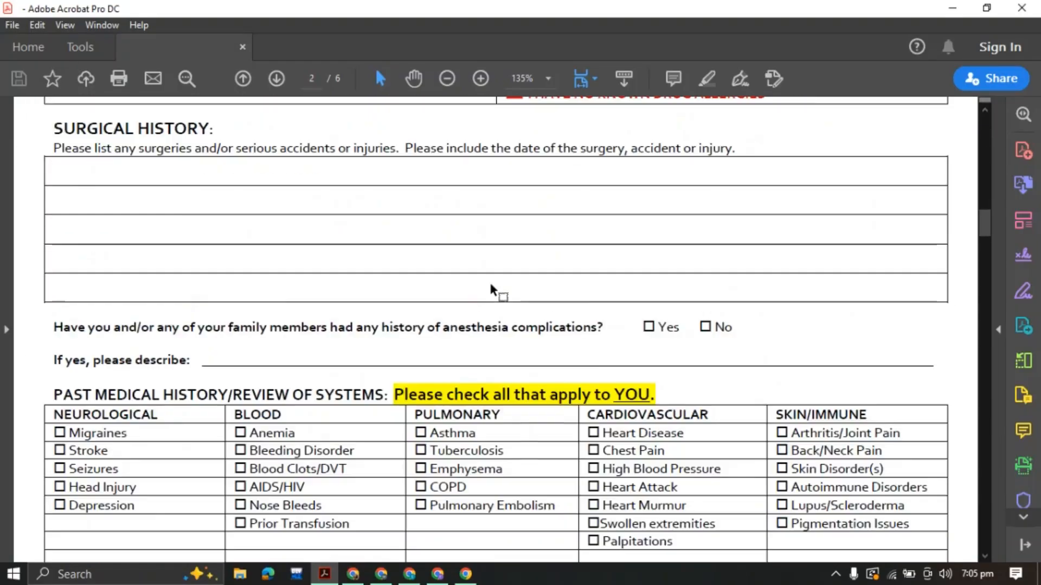
{"action": "scroll", "coordinate": [492, 281], "scroll_direction": "down", "scroll_amount": 15}
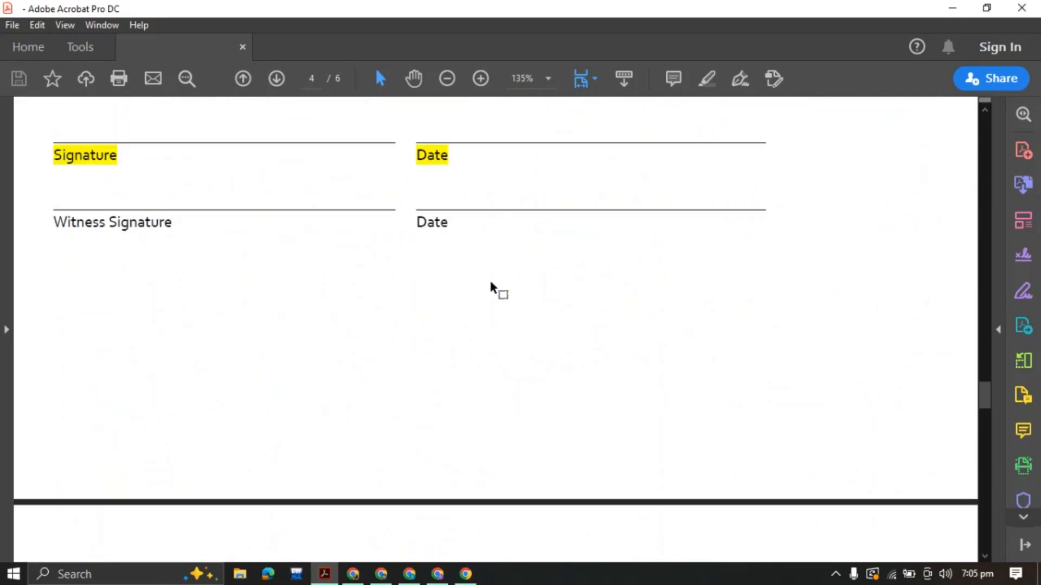
{"action": "scroll", "coordinate": [493, 288], "scroll_direction": "down", "scroll_amount": 3, "text": "ctrl"}
{"action": "scroll", "coordinate": [493, 289], "scroll_direction": "up", "scroll_amount": 10}
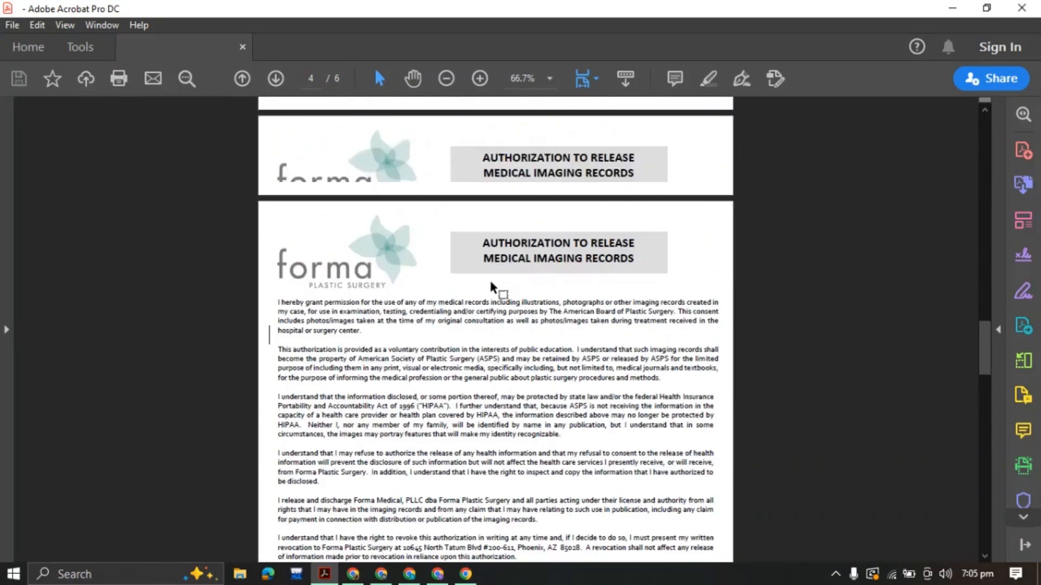
{"action": "left_click_drag", "start_coordinate": [266, 200], "coordinate": [500, 476]}
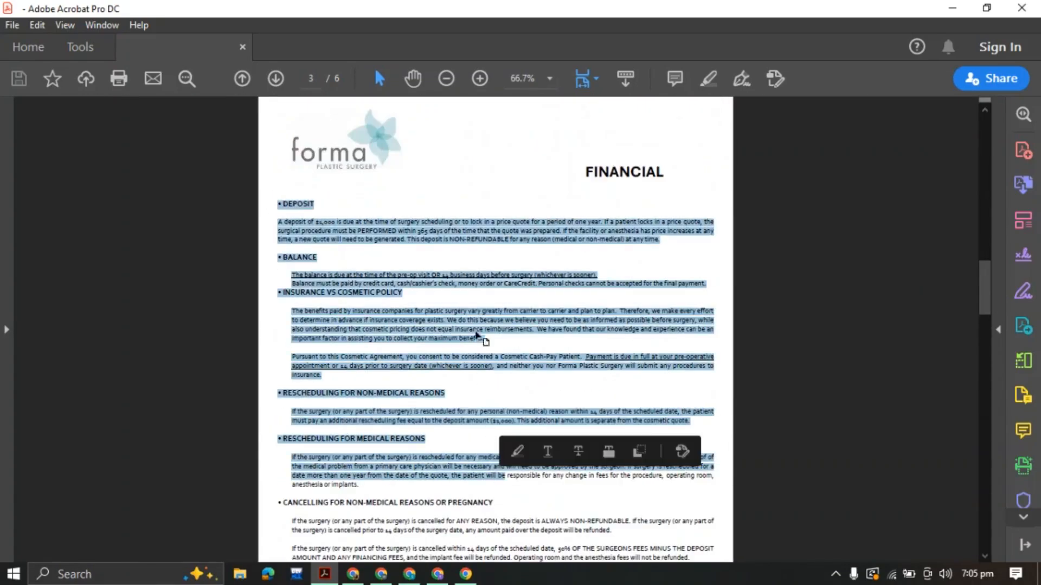
{"action": "left_click", "coordinate": [481, 337]}
{"action": "scroll", "coordinate": [462, 314], "scroll_direction": "down", "scroll_amount": 9}
{"action": "scroll", "coordinate": [462, 315], "scroll_direction": "down", "scroll_amount": 20}
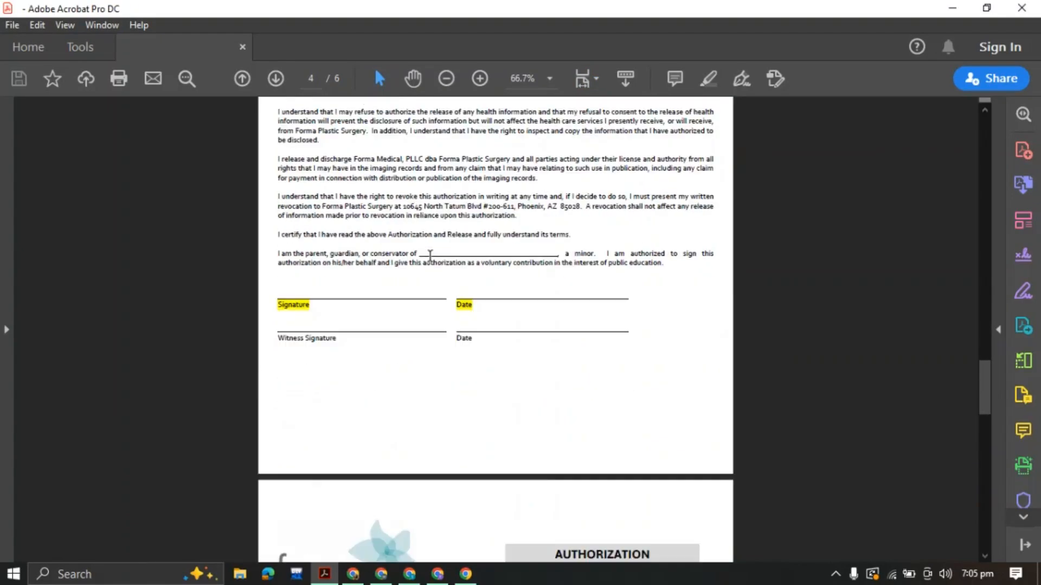
{"action": "scroll", "coordinate": [431, 263], "scroll_direction": "down", "scroll_amount": 10}
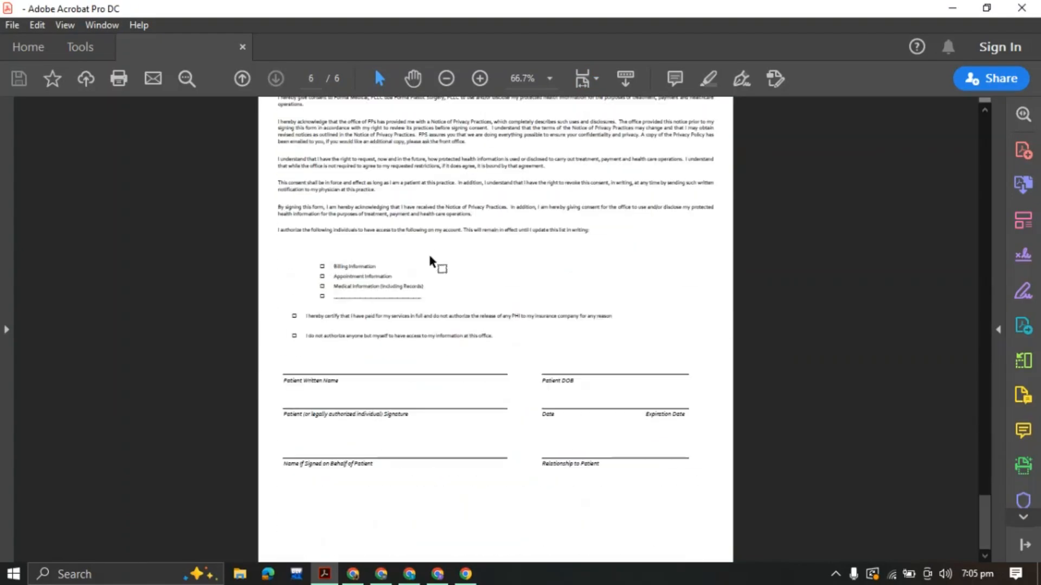
Return to page 1 and review its patient information, emergency contact, reason for consult and skin concerns sections.
{"action": "scroll", "coordinate": [431, 263], "scroll_direction": "up", "scroll_amount": 20}
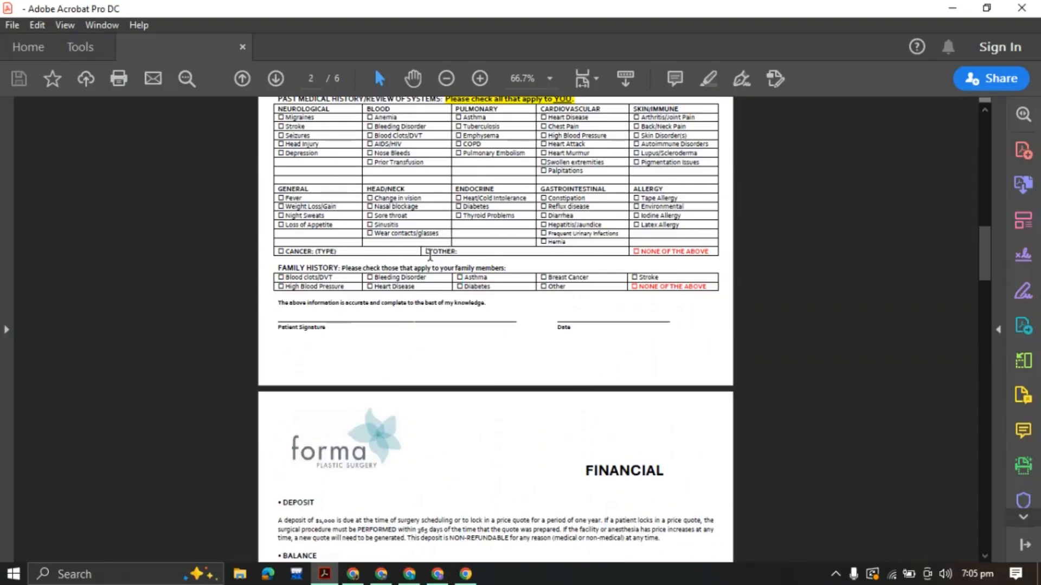
{"action": "scroll", "coordinate": [430, 256], "scroll_direction": "up", "scroll_amount": 12}
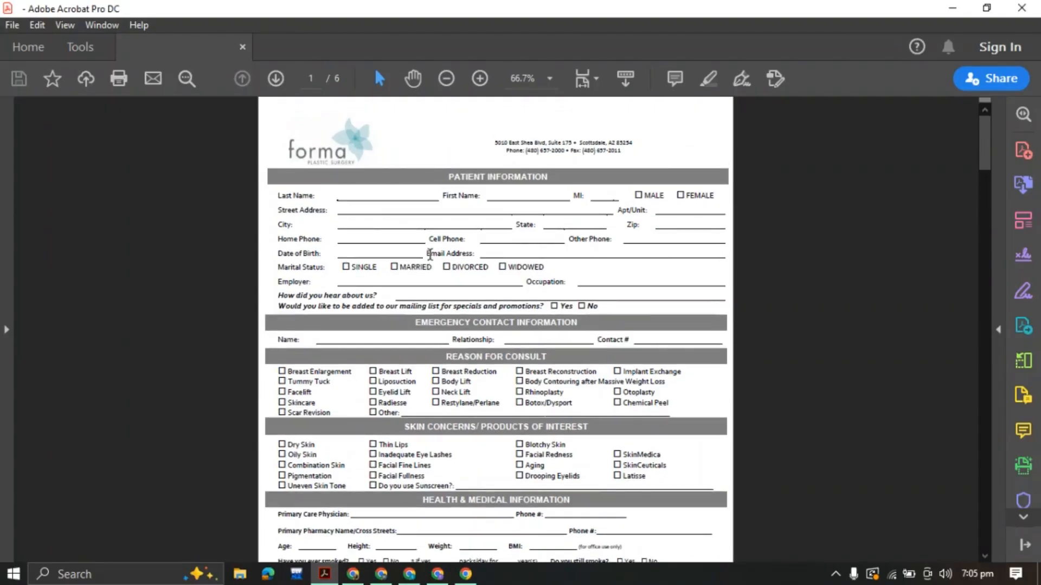
{"action": "scroll", "coordinate": [431, 254], "scroll_direction": "up", "scroll_amount": 3}
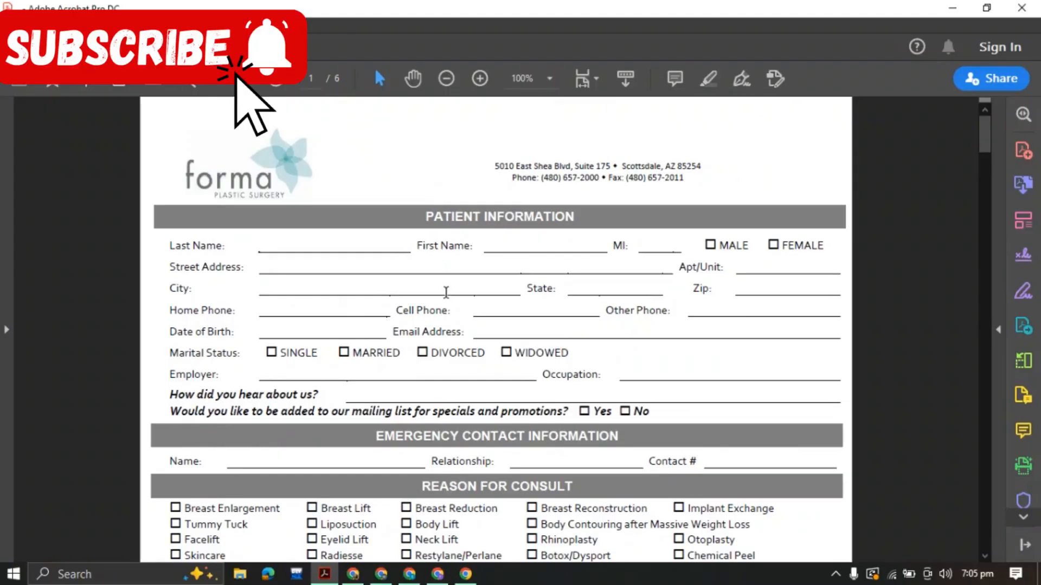
{"action": "scroll", "coordinate": [445, 293], "scroll_direction": "down", "scroll_amount": 2}
{"action": "scroll", "coordinate": [446, 293], "scroll_direction": "down", "scroll_amount": 2}
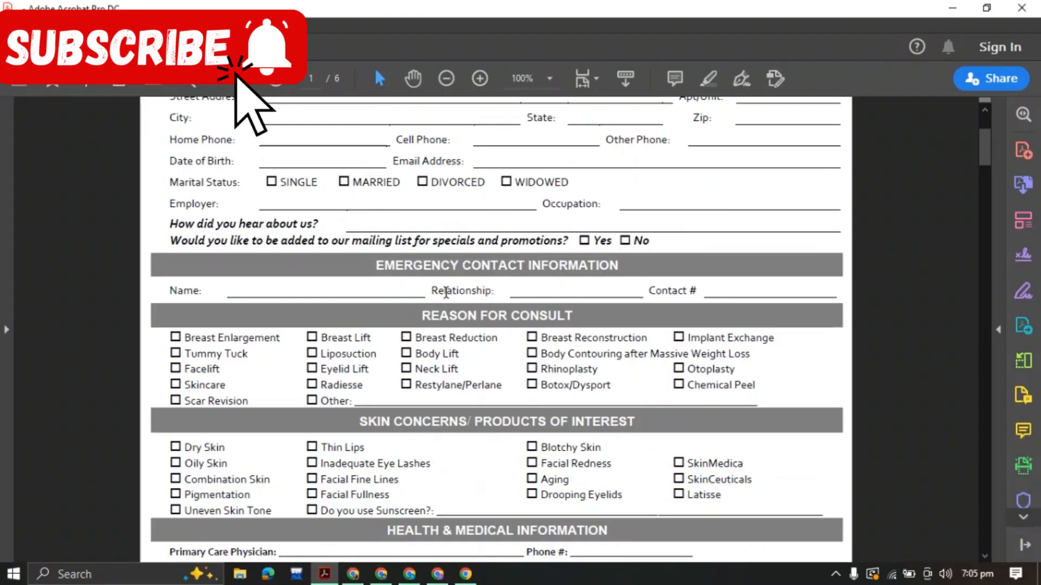